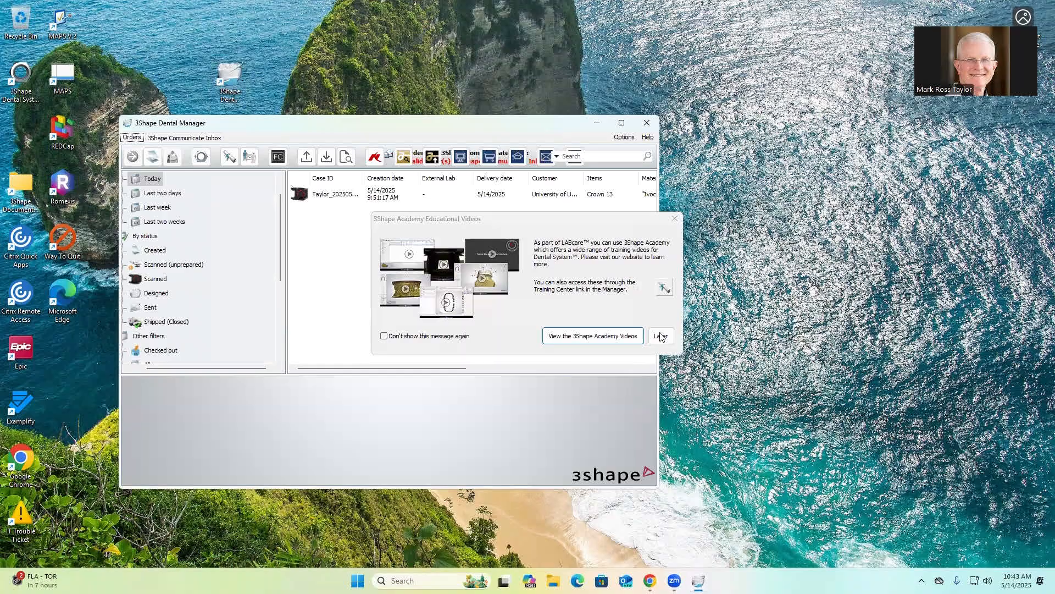
Maximize the order manager and browse the orders from the last two days, last week and last two weeks.
left_click(621, 123)
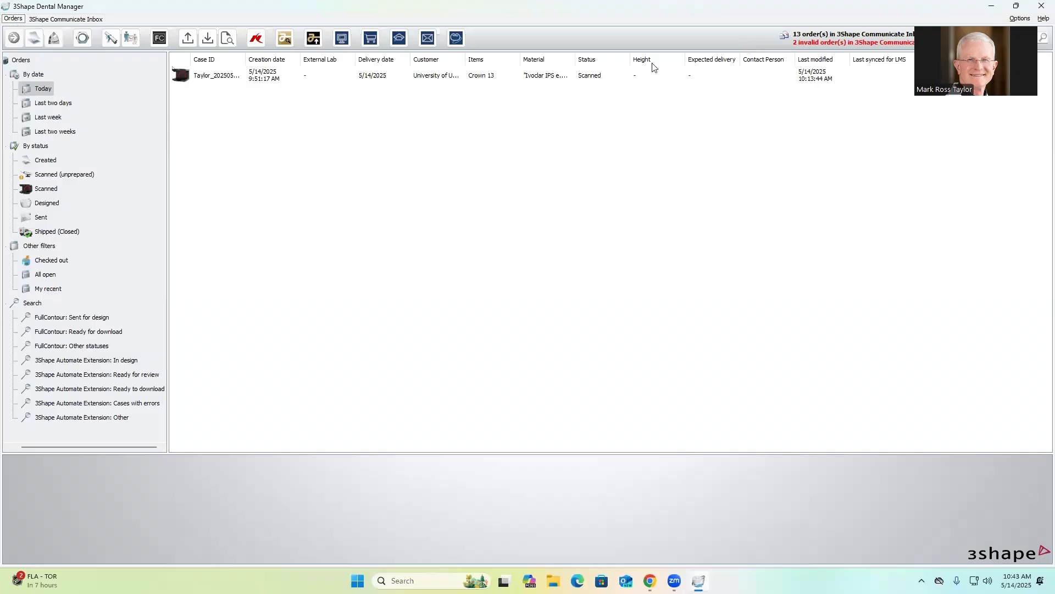
left_click(45, 103)
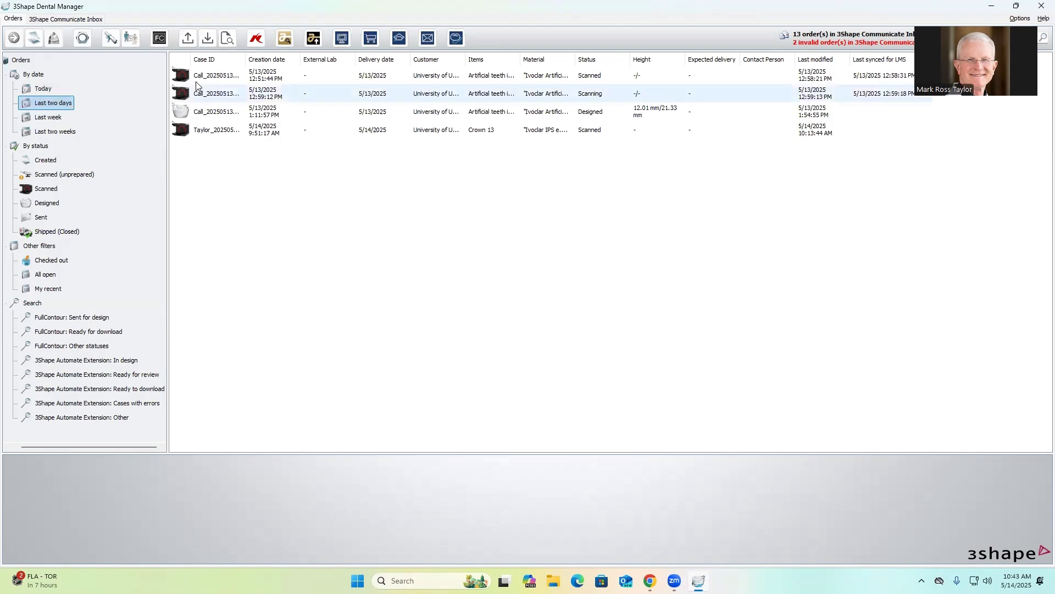
left_click(52, 118)
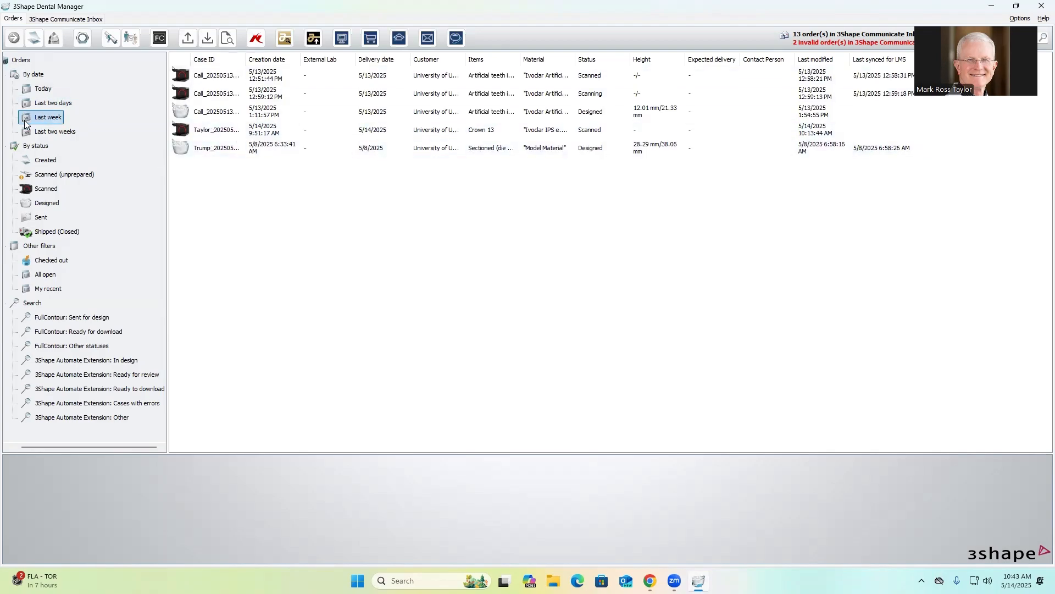
left_click(55, 132)
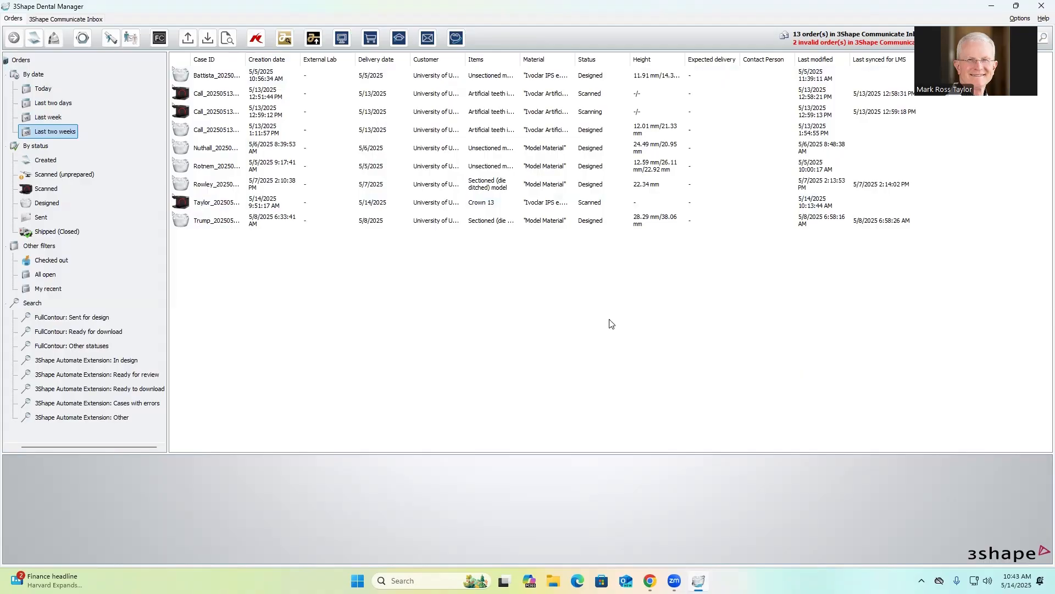
Open today's scanned Crown 13 order for design and accept the license terms.
left_click(49, 90)
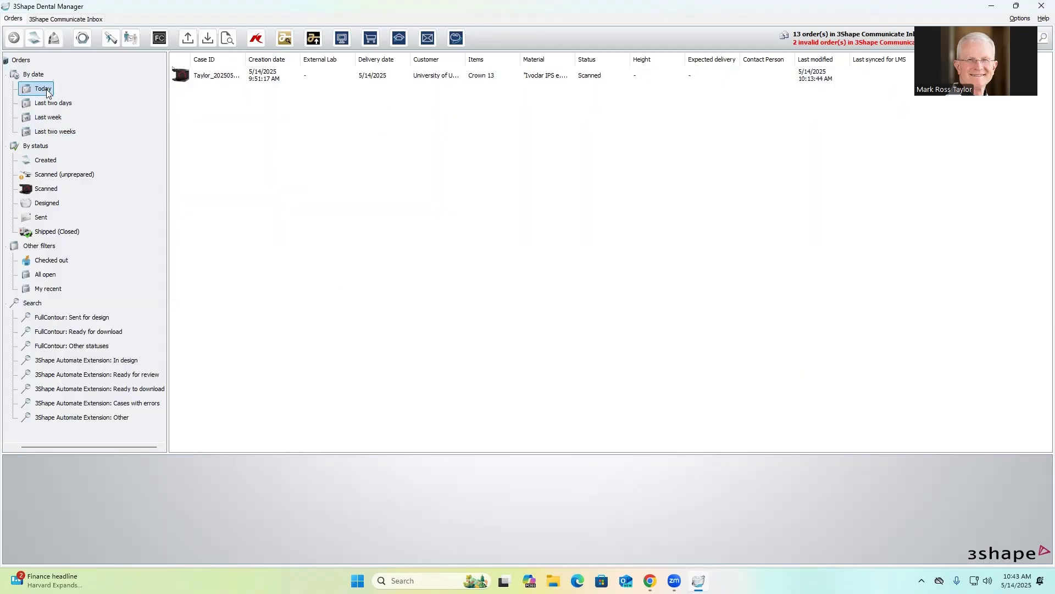
left_click(224, 76)
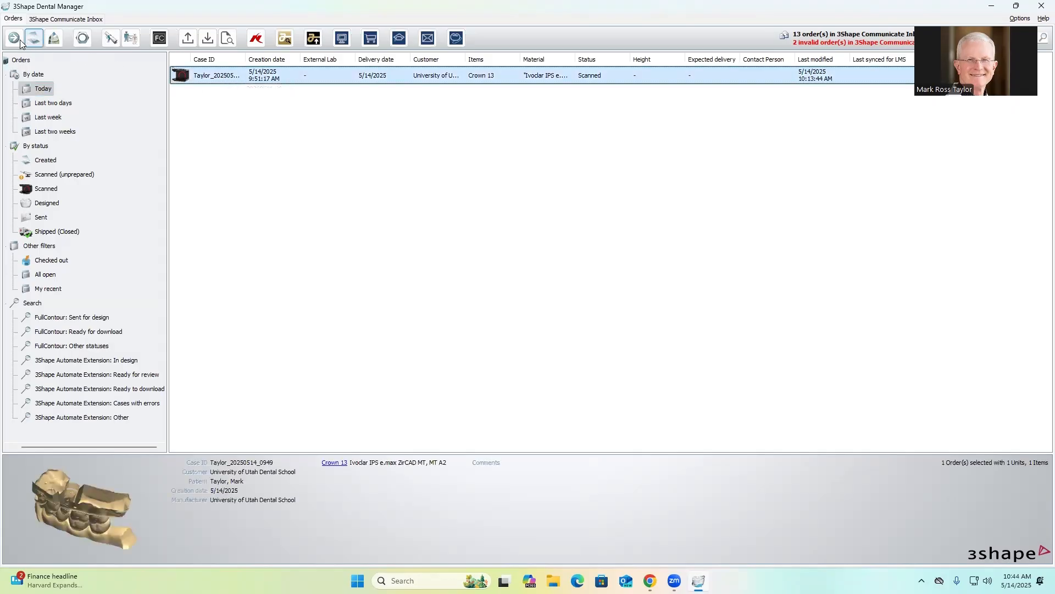
right_click(294, 77)
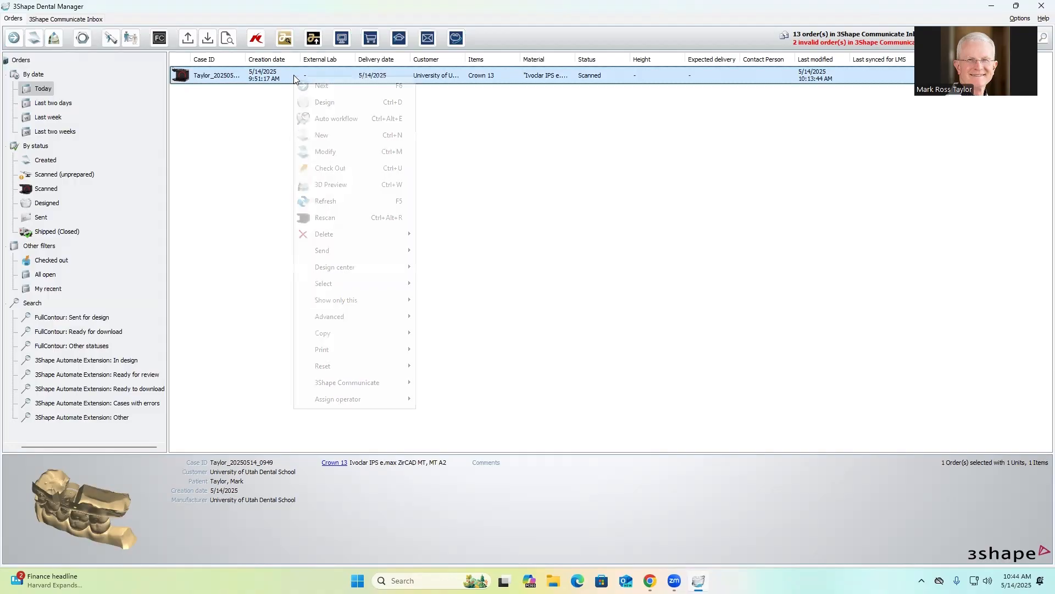
left_click(322, 103)
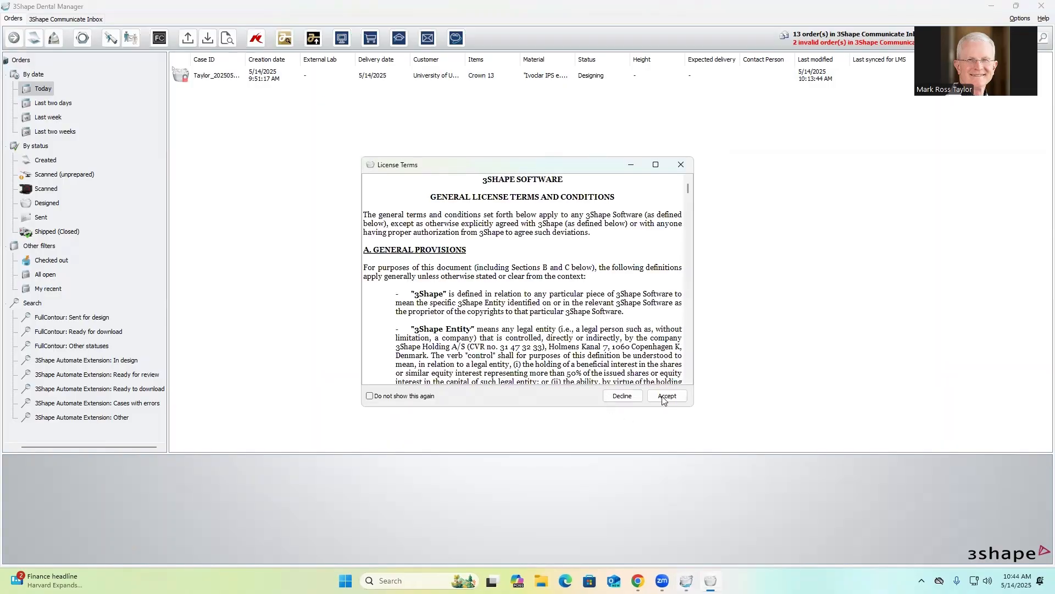
left_click(665, 396)
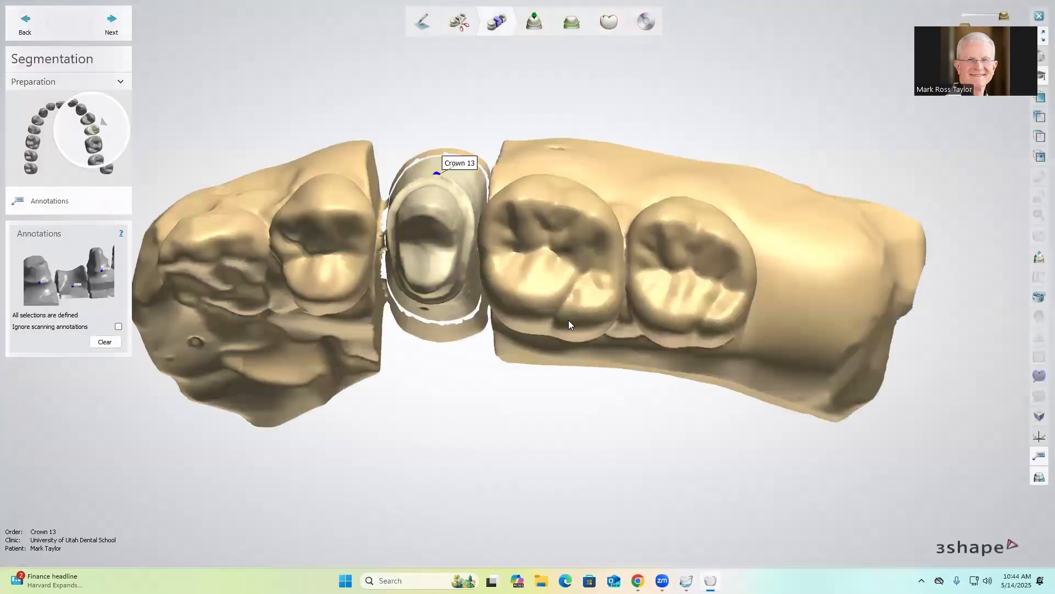
Go back to occlusal alignment in the Prepare stage, and rotate and move the arch outline to fit over the scanned teeth.
right_click_drag(446, 445, 599, 182)
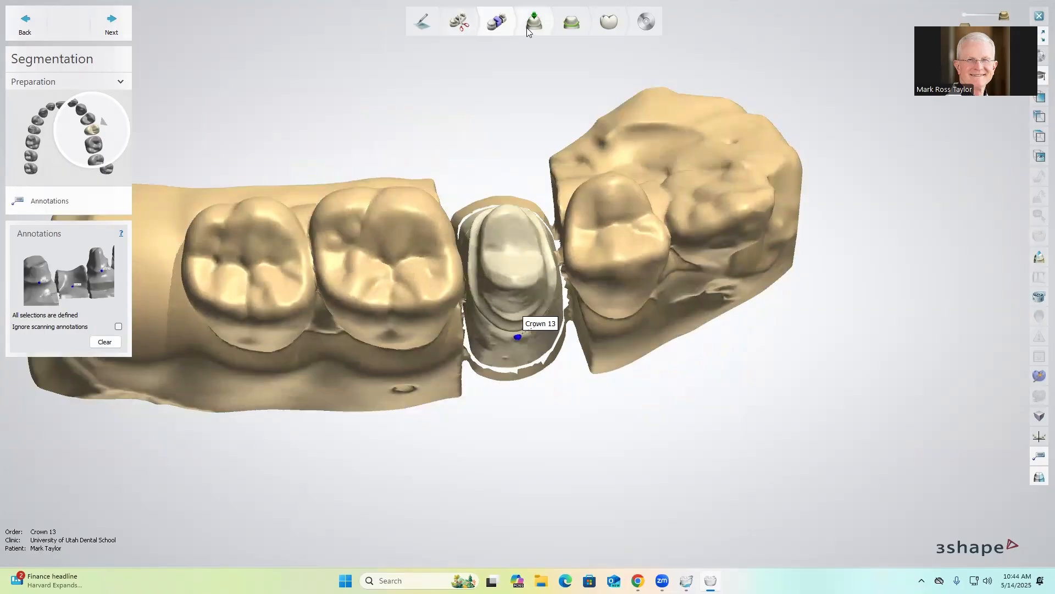
left_click(460, 23)
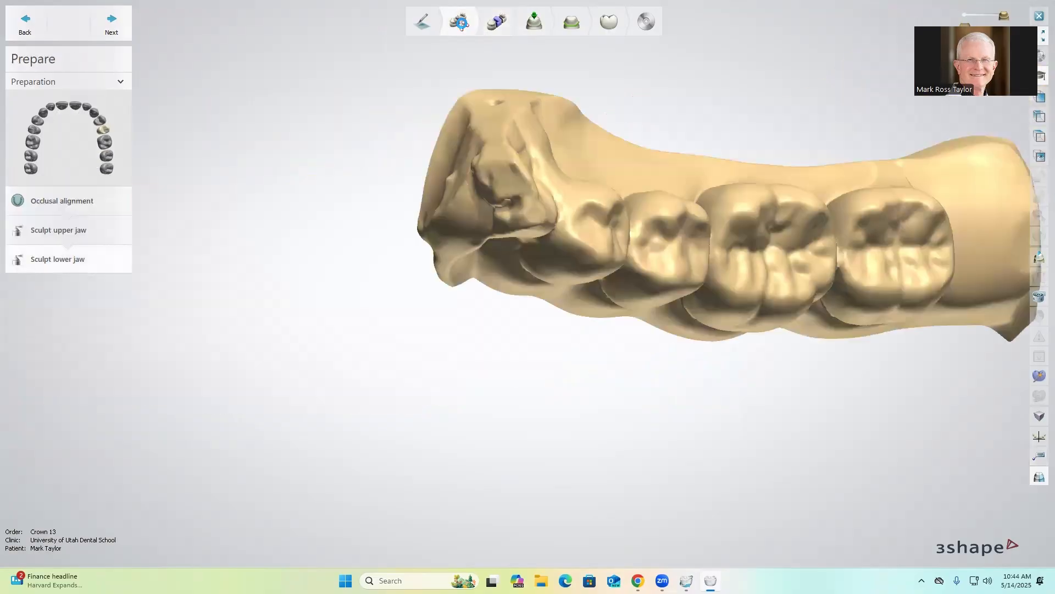
left_click(49, 204)
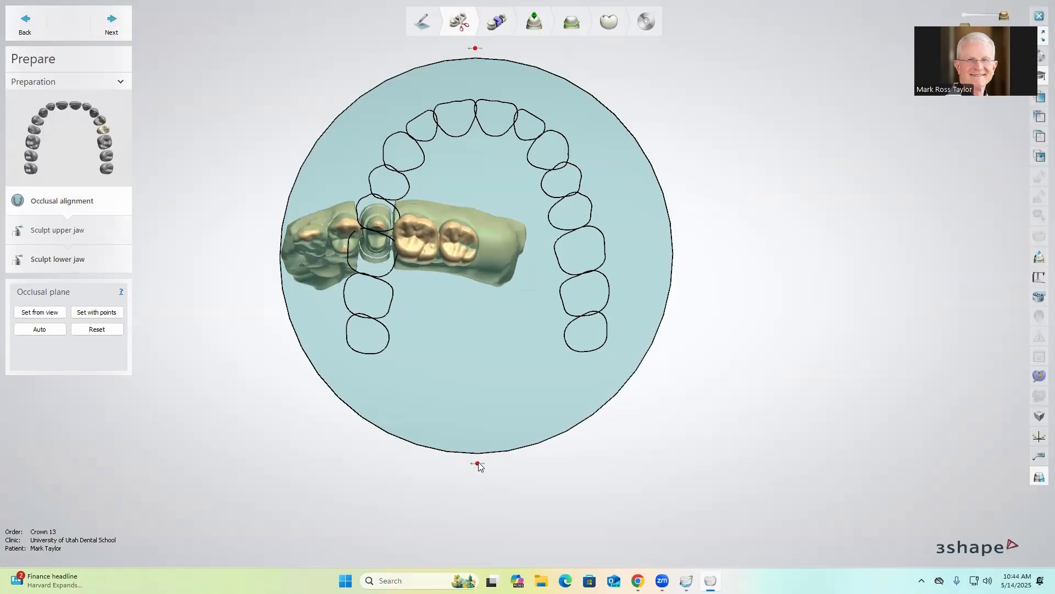
scroll(477, 463, "up", 3)
scroll(512, 294, "down", 1)
middle_click_drag(511, 297, 504, 406)
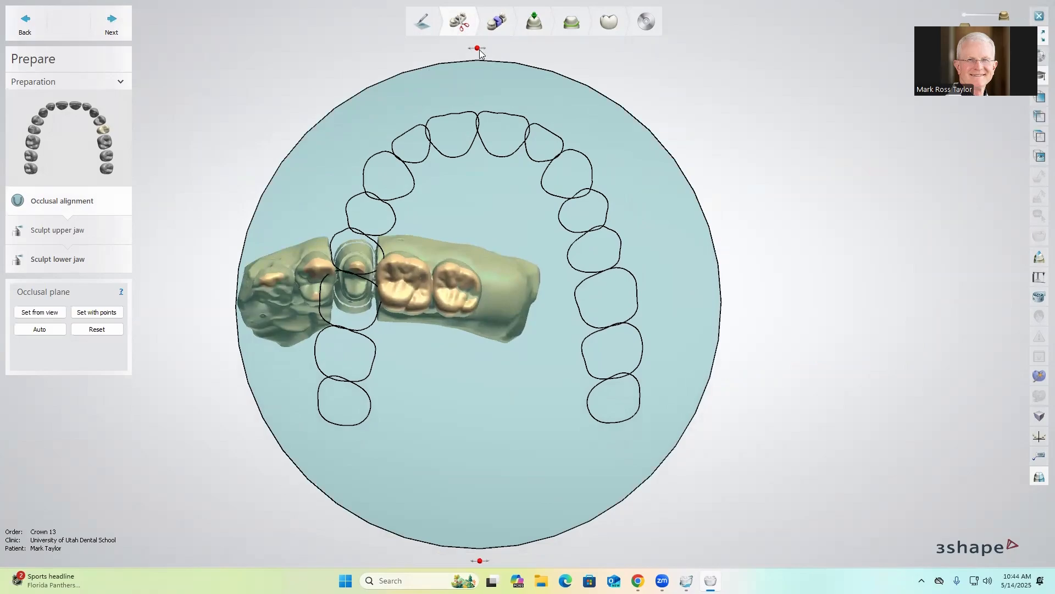
left_click_drag(481, 560, 647, 354)
left_click_drag(396, 233, 290, 336)
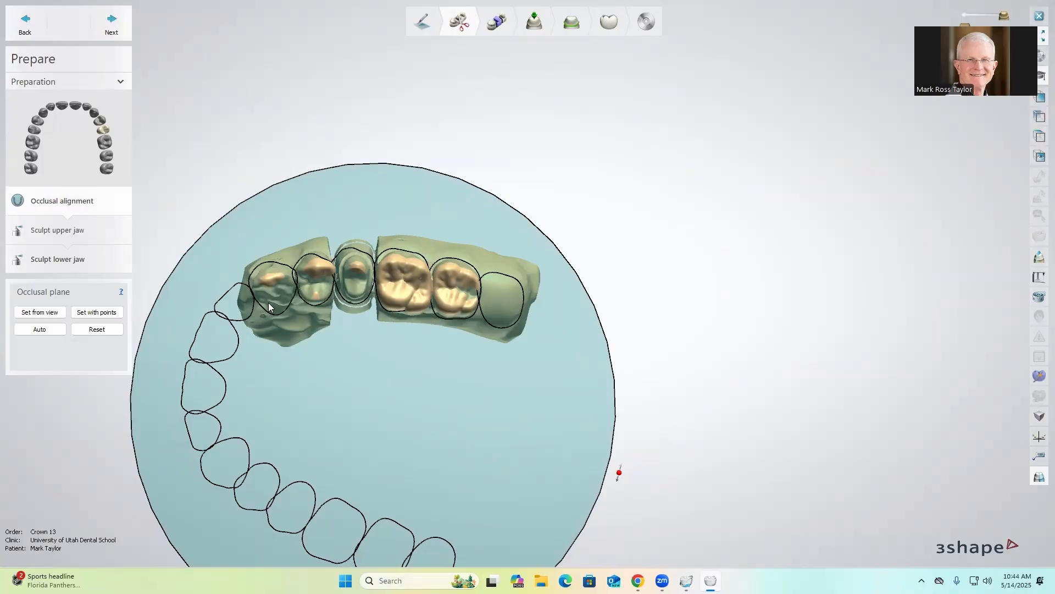
Tilt the occlusal plane from the side and front views so that it rests evenly along the cusps.
right_click_drag(407, 448, 593, 449)
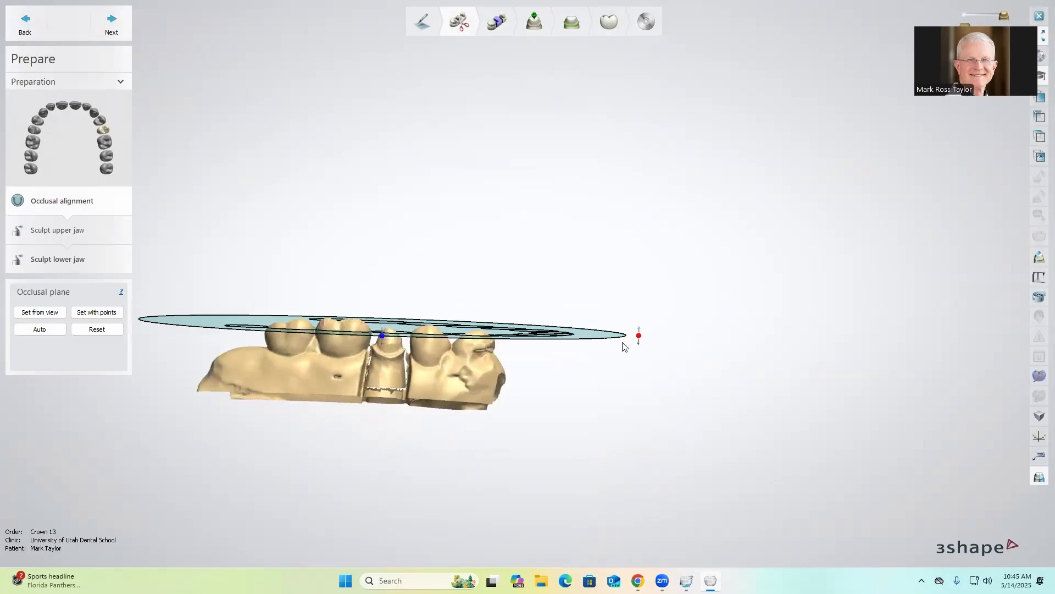
left_click_drag(638, 335, 639, 346)
right_click_drag(385, 398, 302, 353)
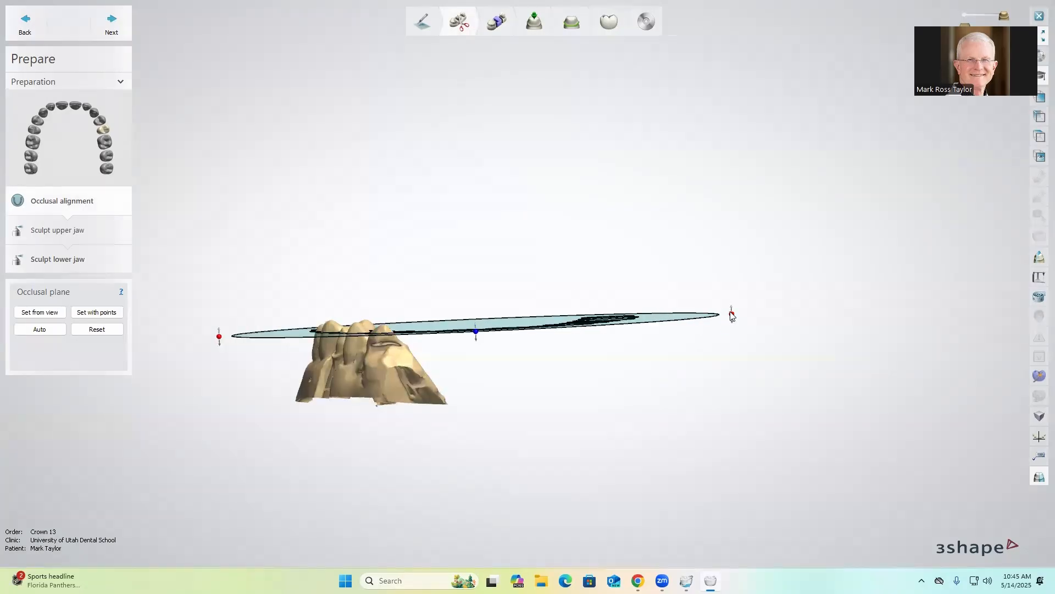
left_click_drag(732, 318, 728, 336)
right_click_drag(537, 406, 615, 413)
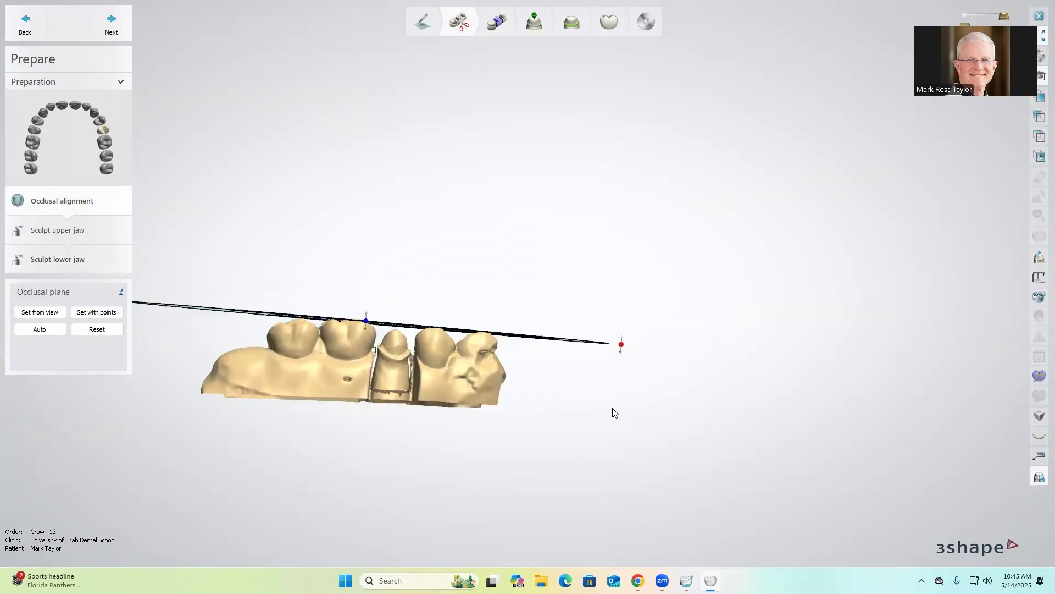
left_click_drag(618, 345, 622, 337)
right_click_drag(639, 426, 565, 541)
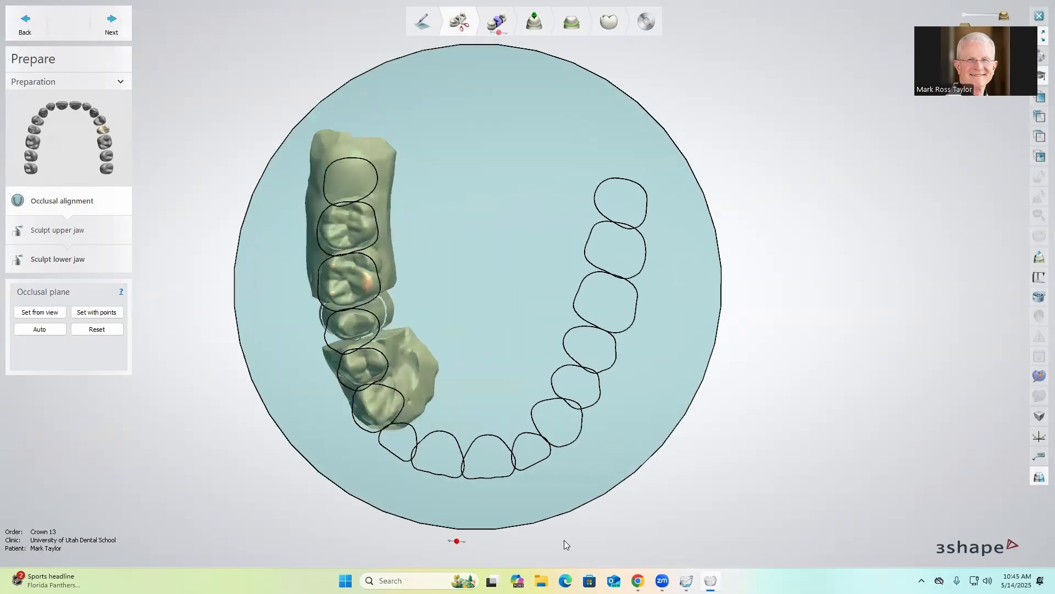
Examine the Crown 13 die, its margin and surrounding gaps in the upper jaw sculpting step, and proceed to the lower jaw.
left_click(70, 232)
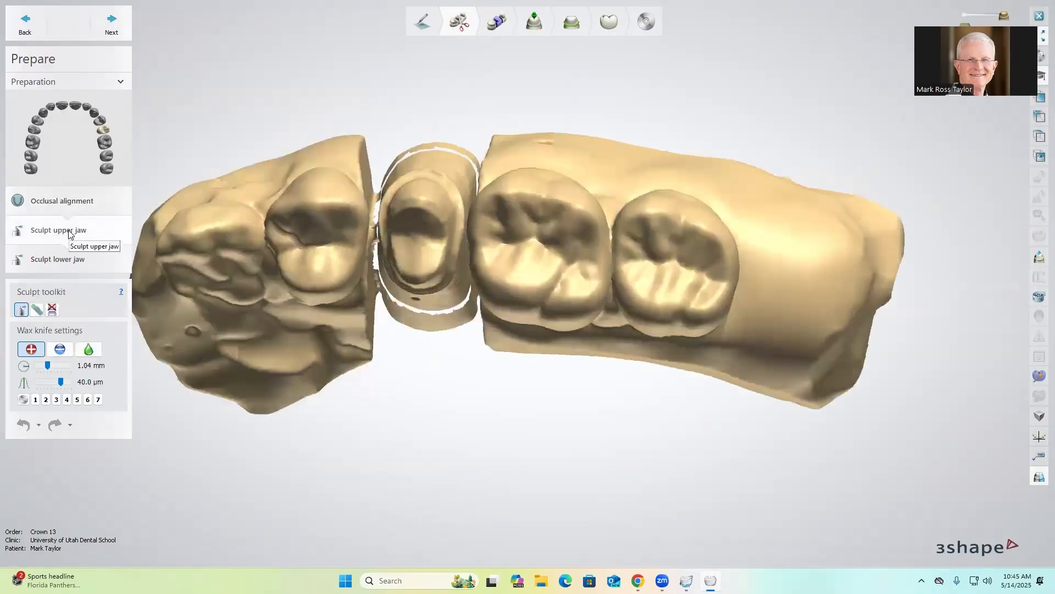
right_click_drag(553, 436, 542, 326)
right_click_drag(472, 240, 532, 303)
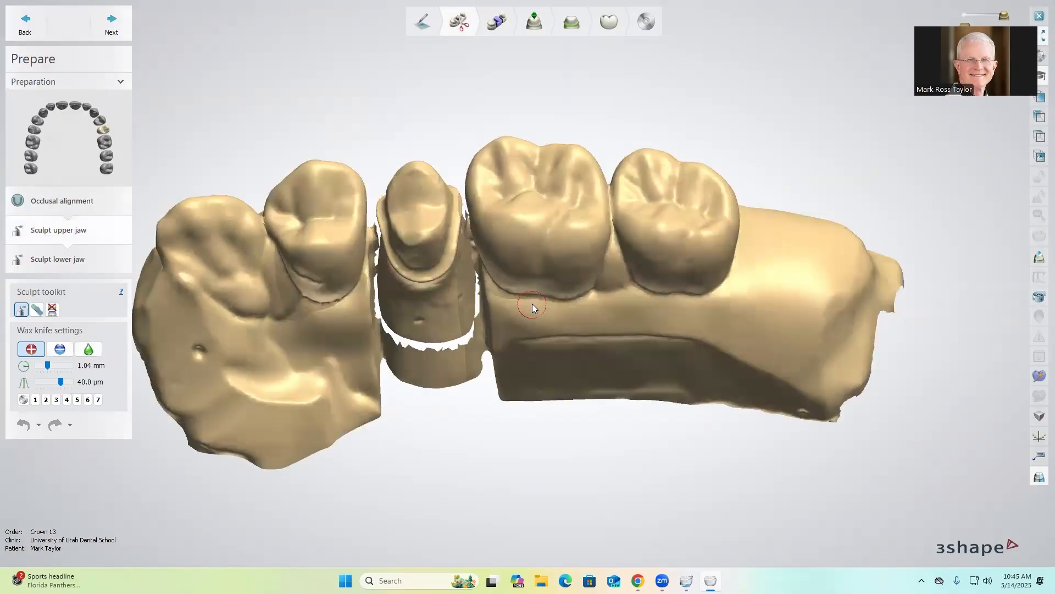
right_click_drag(296, 425, 301, 411)
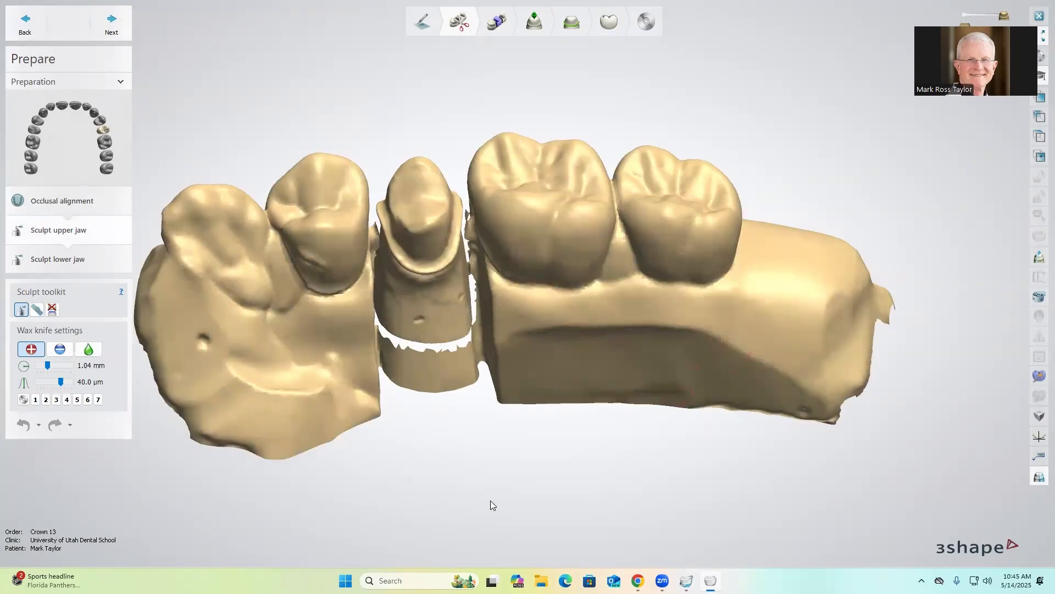
scroll(458, 461, "up", 4)
middle_click_drag(394, 339, 387, 505)
right_click_drag(371, 427, 372, 395)
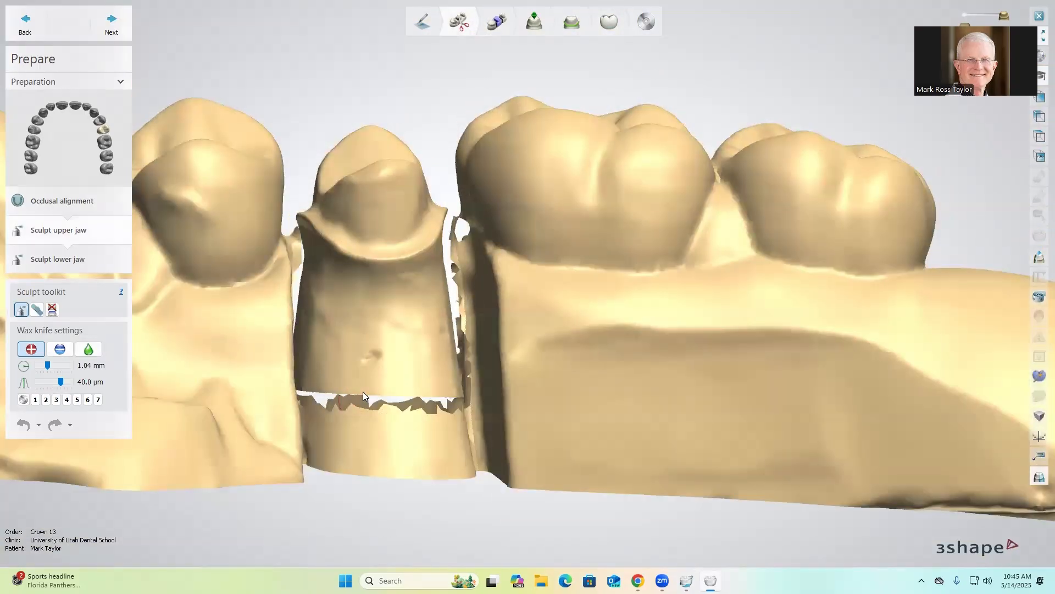
mouse_move(337, 278)
right_mouse_down()
mouse_move(317, 278)
mouse_move(330, 275)
right_mouse_up()
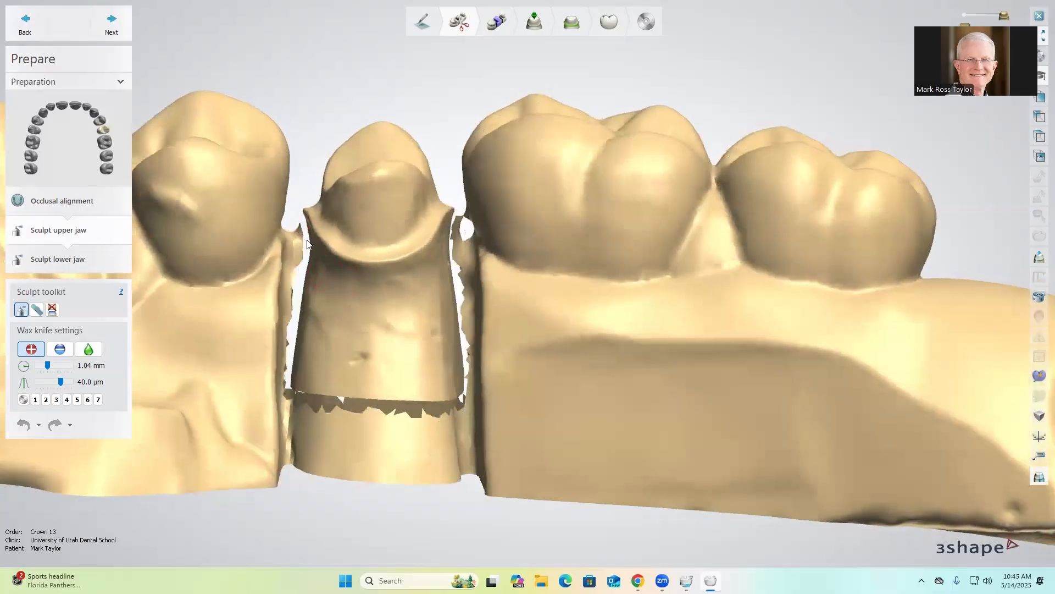
right_click_drag(394, 286, 408, 284)
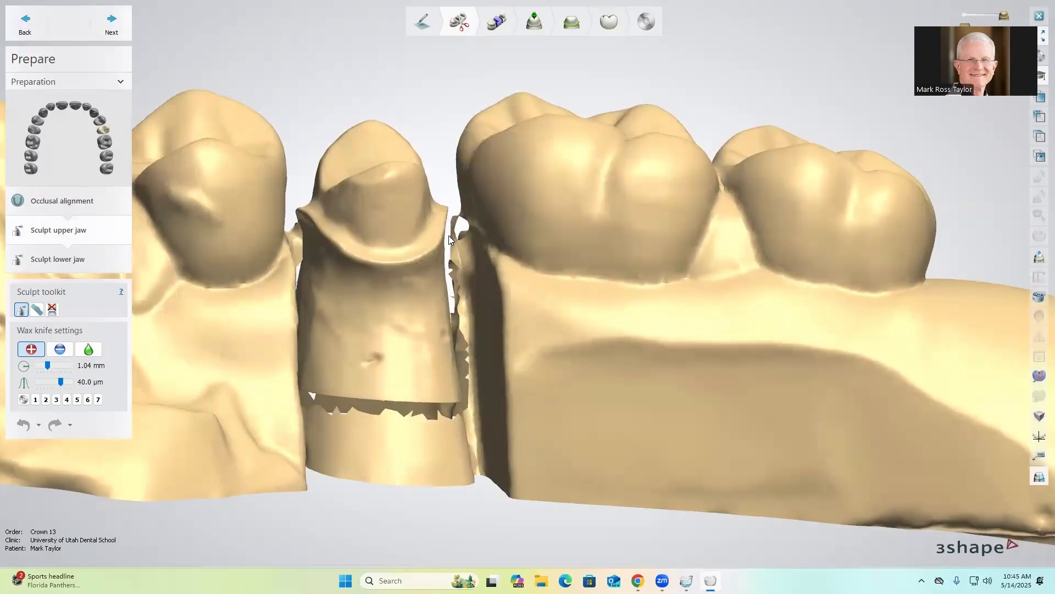
right_click_drag(443, 256, 415, 276)
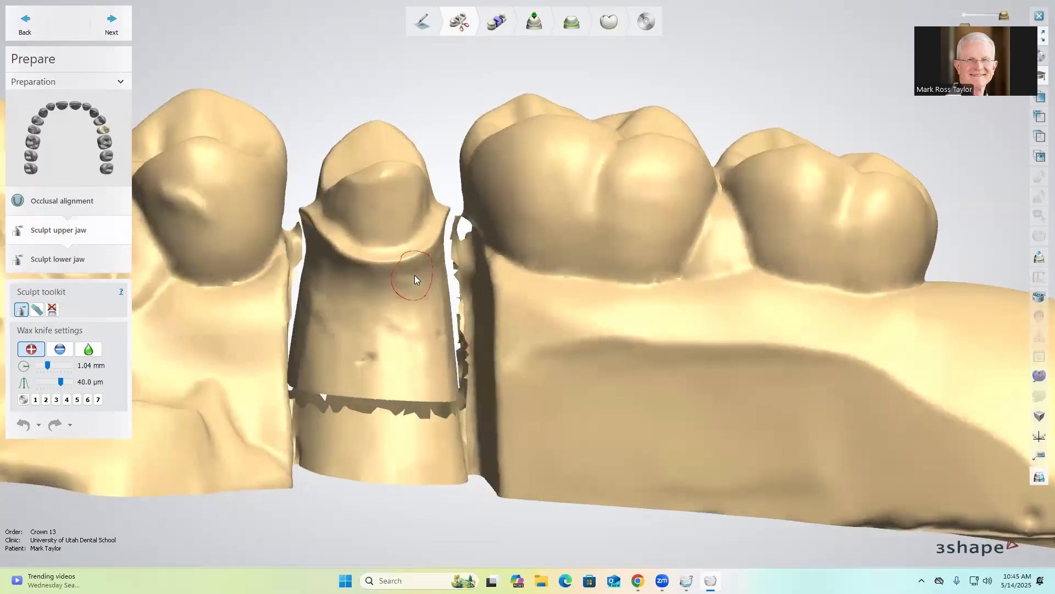
right_click_drag(170, 69, 258, 185)
scroll(322, 123, "down", 5)
right_click_drag(380, 250, 389, 249)
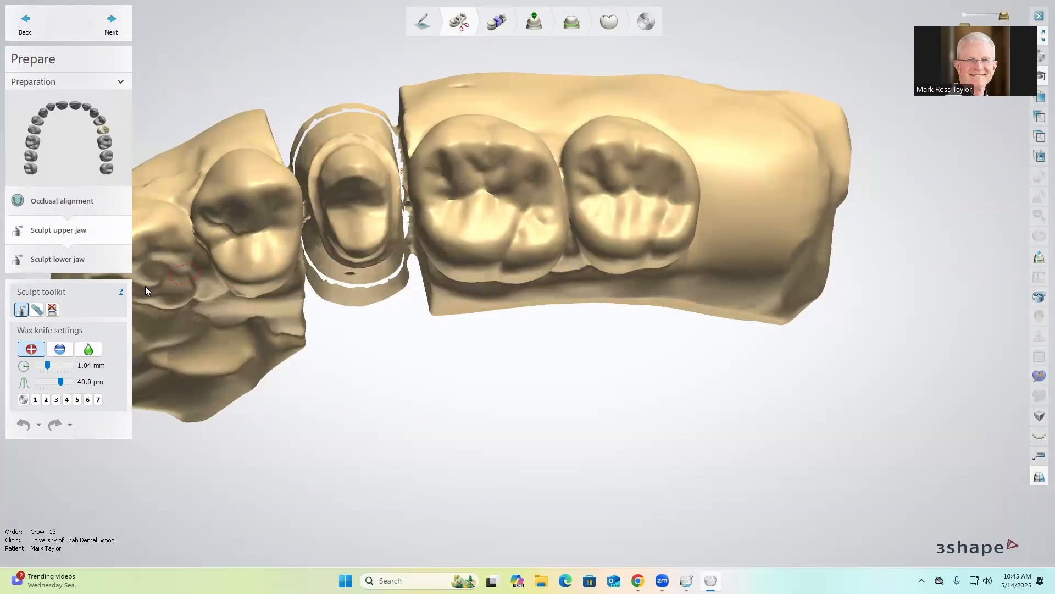
left_click(114, 18)
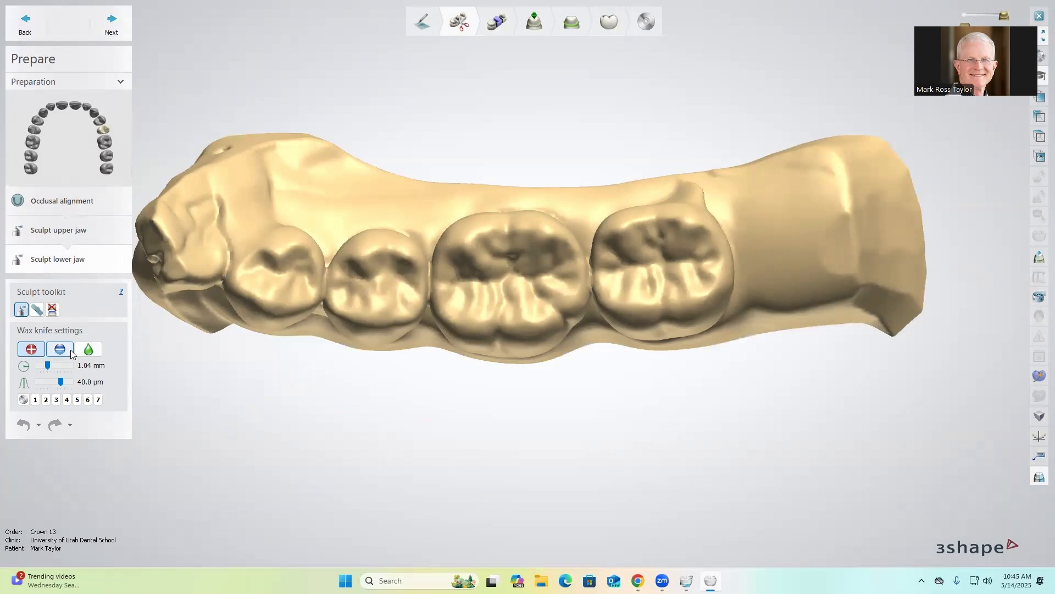
Try extracting the lower premolar next to the molars with Apply automatically enabled, and undo the extraction.
left_click(53, 310)
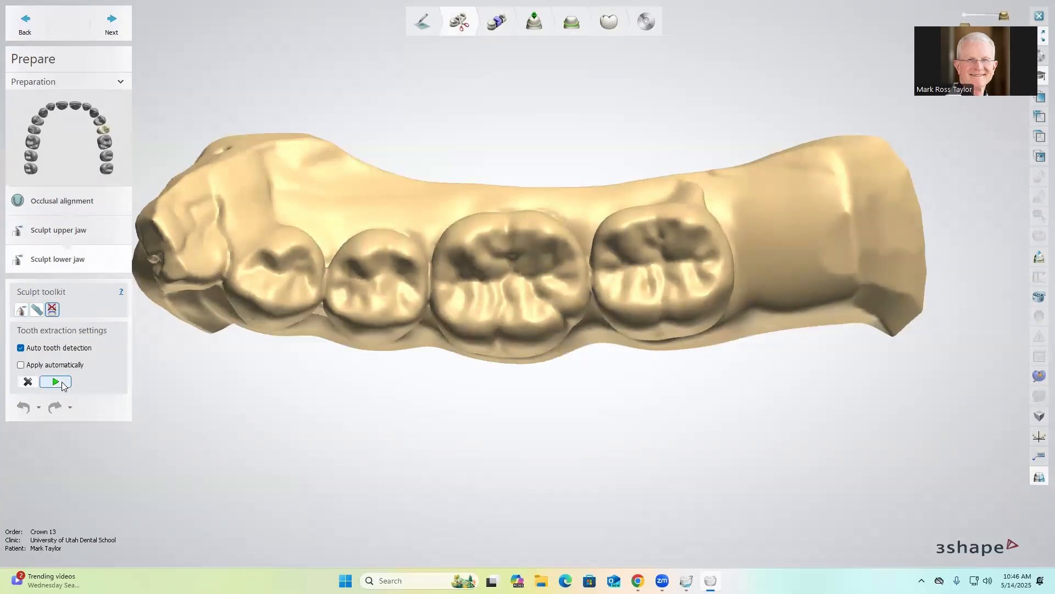
left_click(21, 365)
left_click(385, 289)
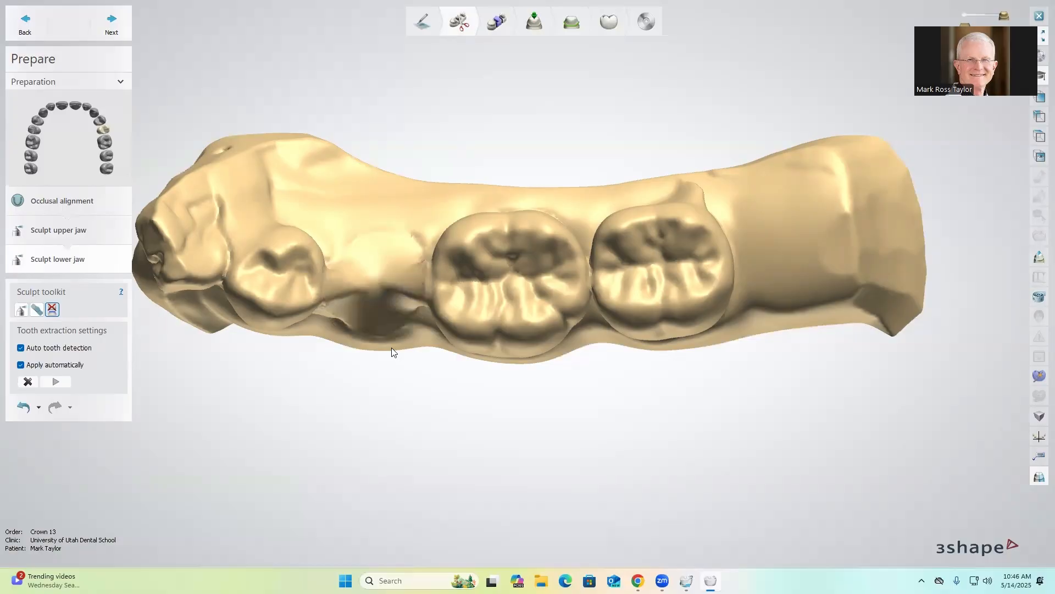
right_click_drag(392, 351, 395, 246)
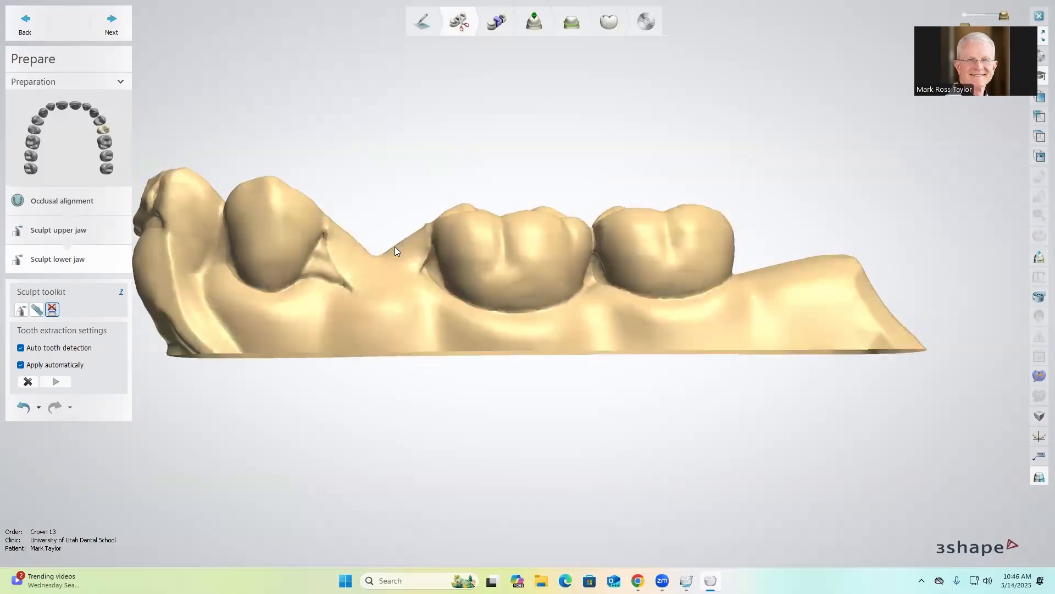
left_click(23, 407)
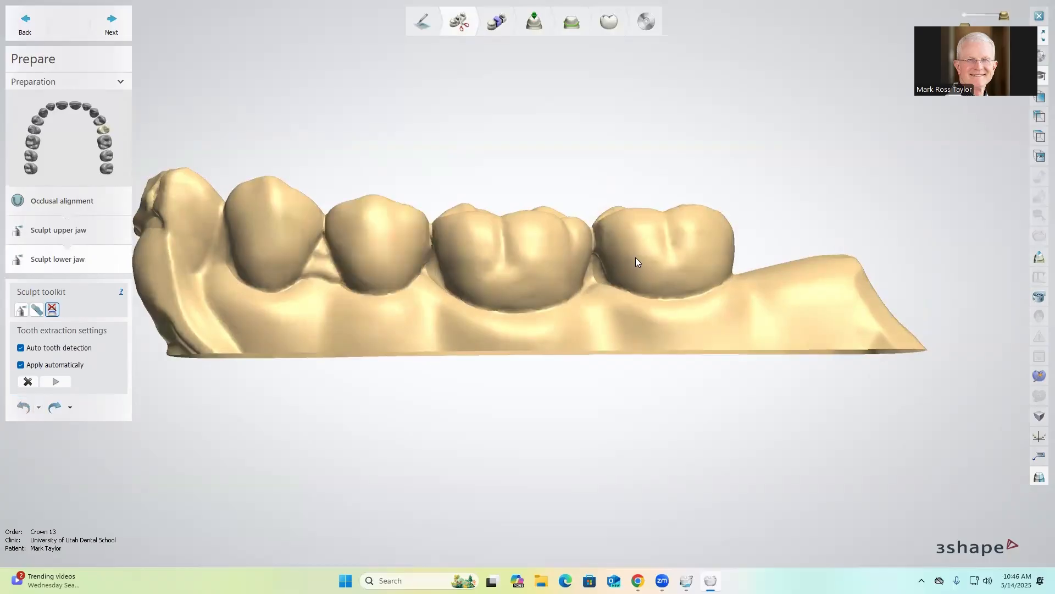
right_click_drag(723, 183, 704, 226)
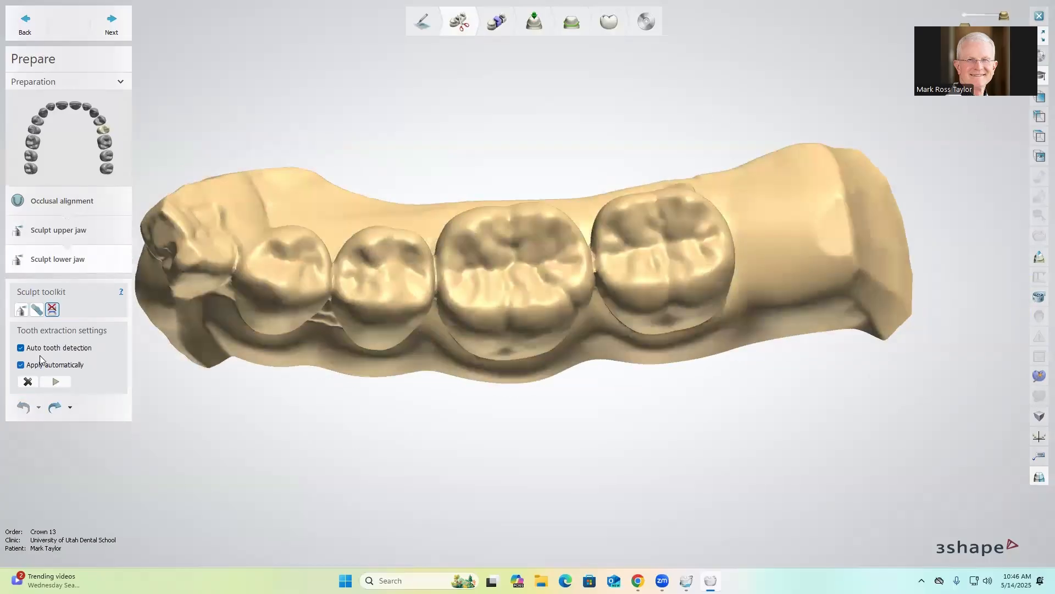
Switch back to the wax knife and examine the lower jaw's teeth from the side and above.
left_click(21, 310)
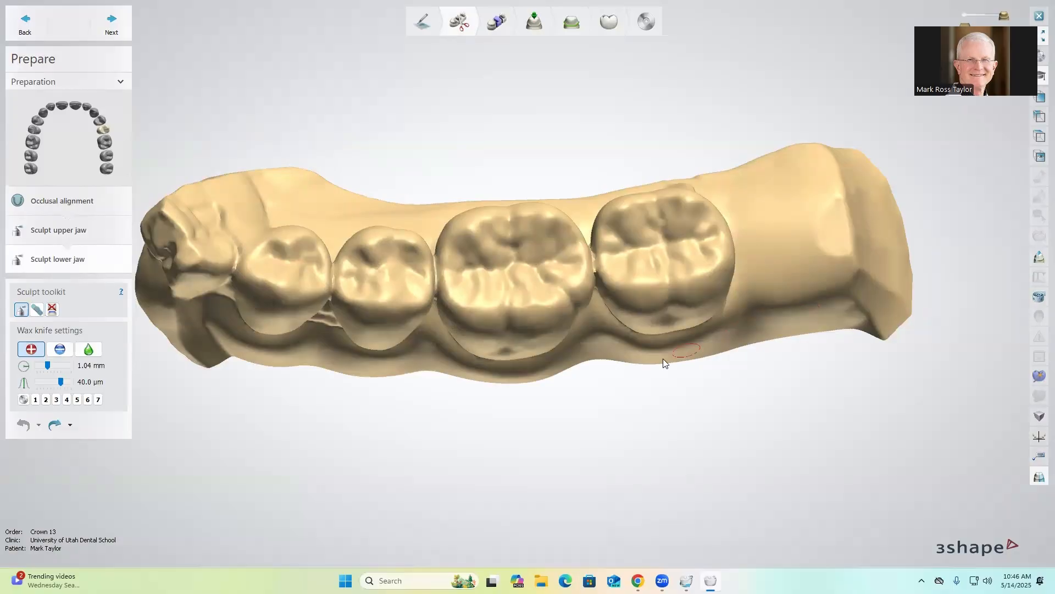
right_click_drag(664, 363, 650, 262)
right_click_drag(415, 283, 435, 348)
right_click_drag(541, 221, 538, 238)
Advance to the Segmentation stage and check the Crown 13 annotation point on the die.
left_click(124, 25)
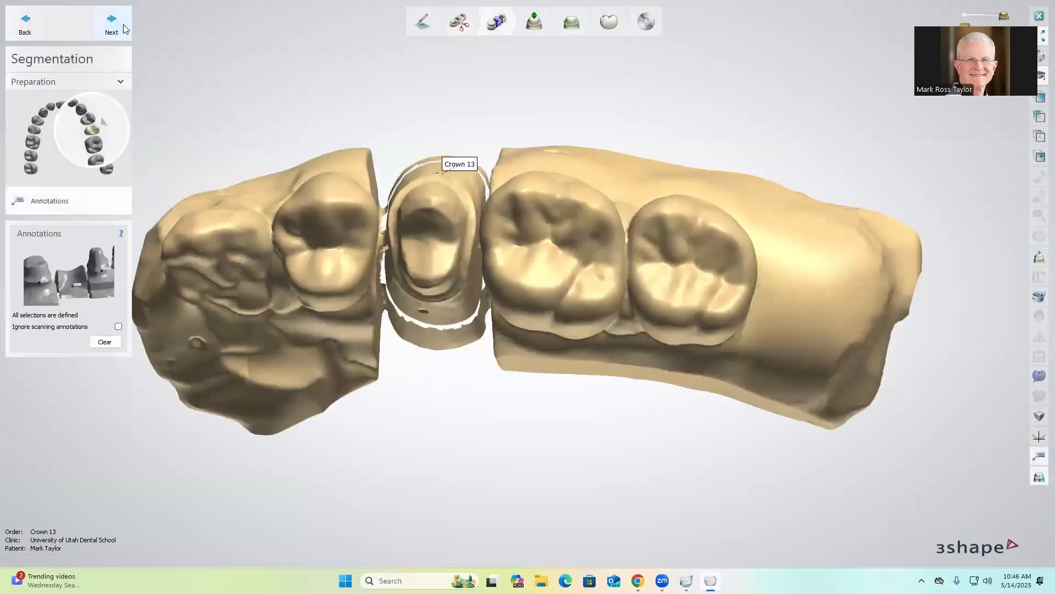
right_click_drag(259, 319, 446, 287)
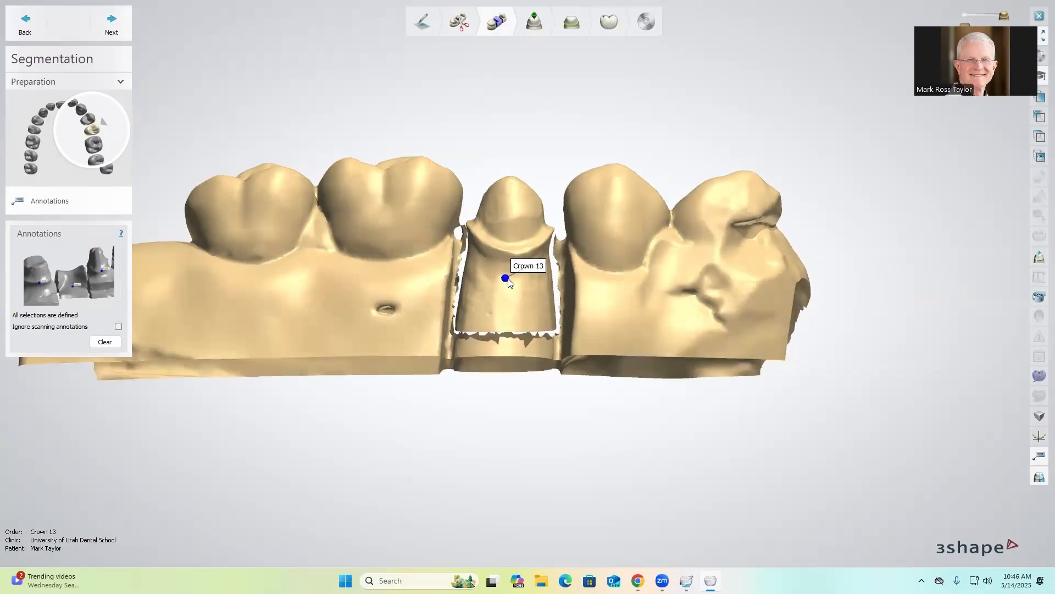
Proceed from Segmentation to Directions and check the Crown 13 insertion direction for undercuts from the side and above.
left_click(105, 342)
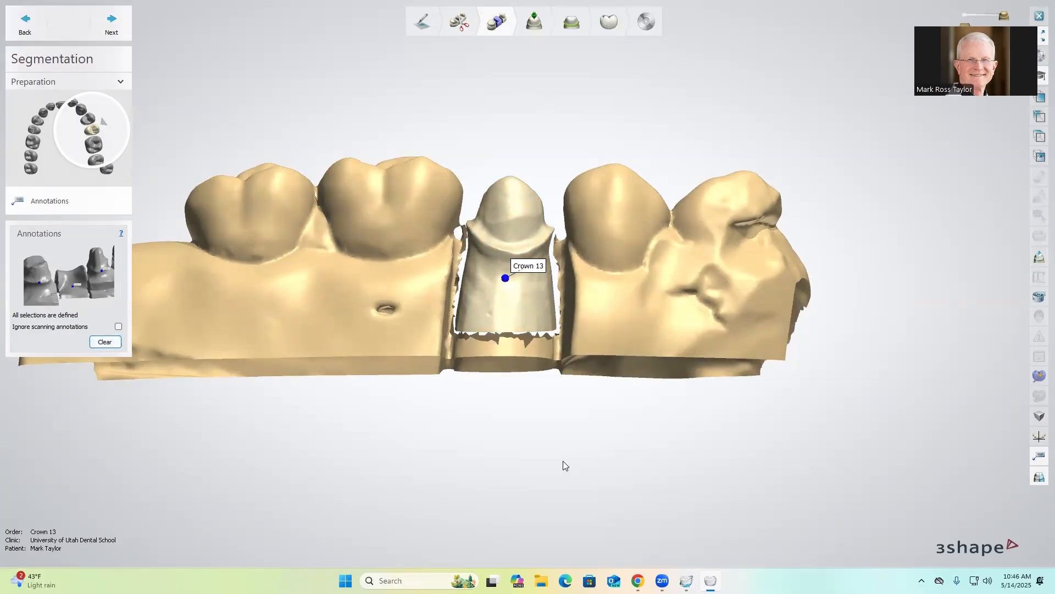
left_click(111, 22)
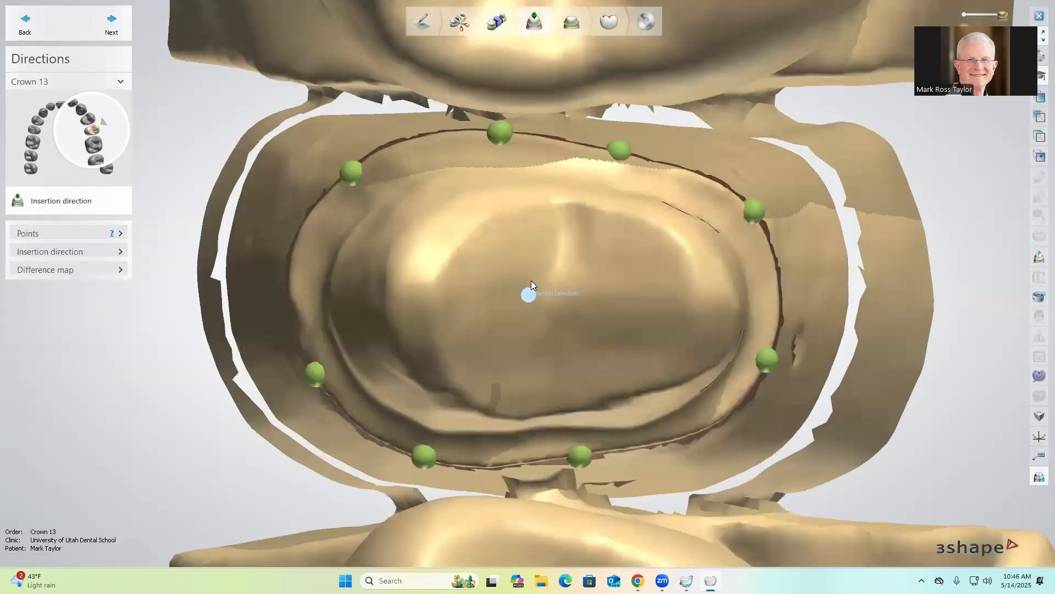
scroll(567, 382, "down", 5)
right_click_drag(553, 430, 580, 133)
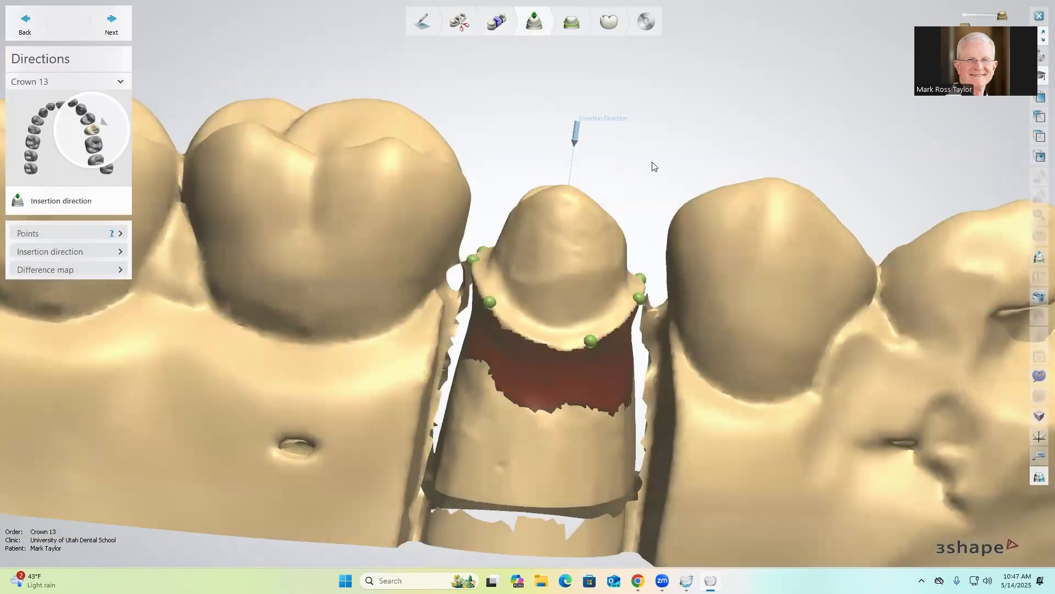
right_click_drag(651, 216, 609, 242)
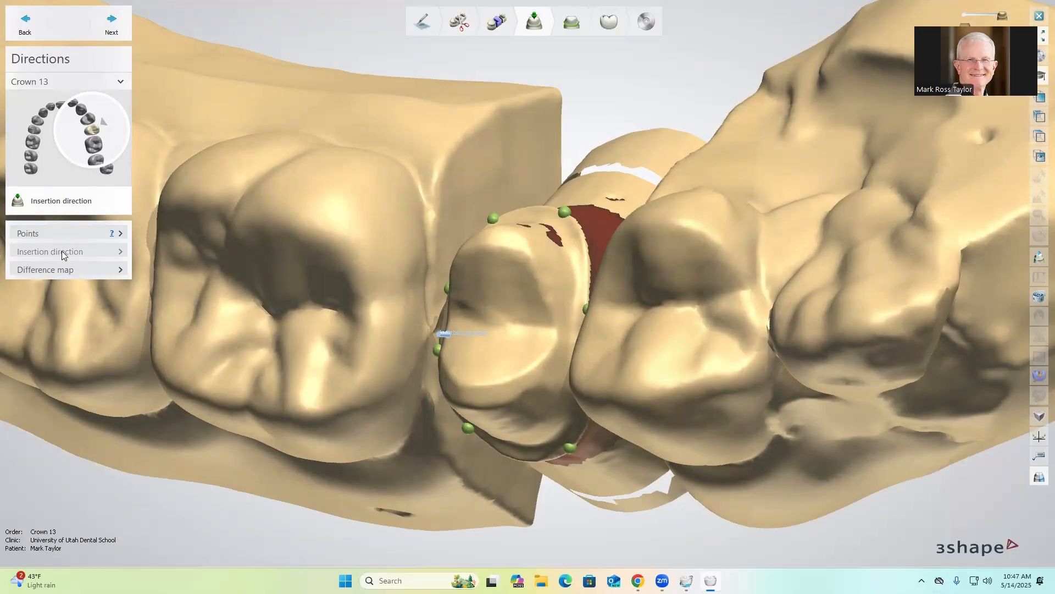
right_click_drag(163, 304, 197, 298)
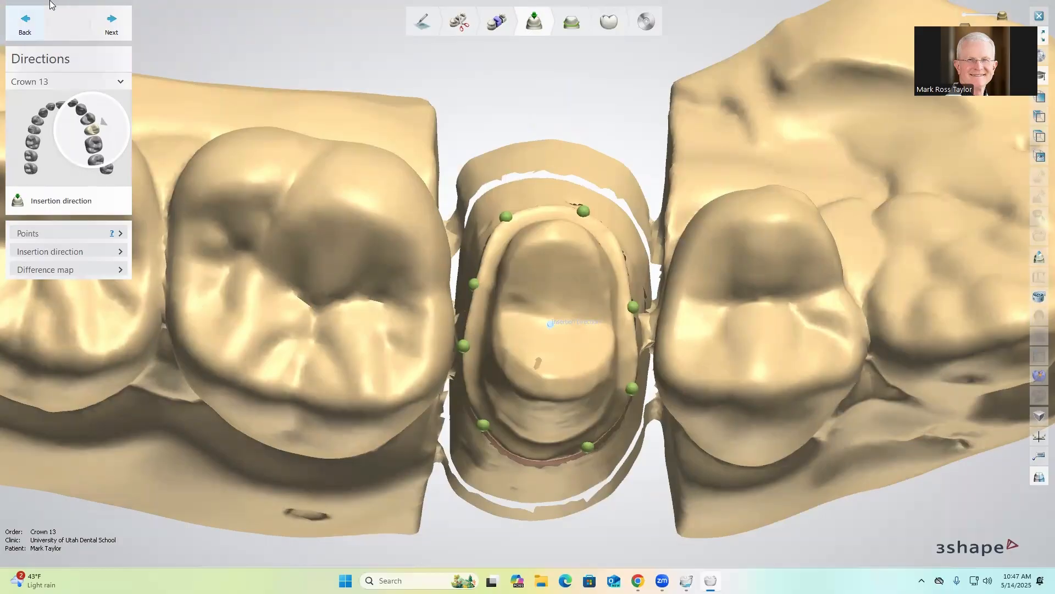
Accept the insertion direction, proceed to the margin line, and inspect the line up close around the Crown 13 die.
left_click(118, 33)
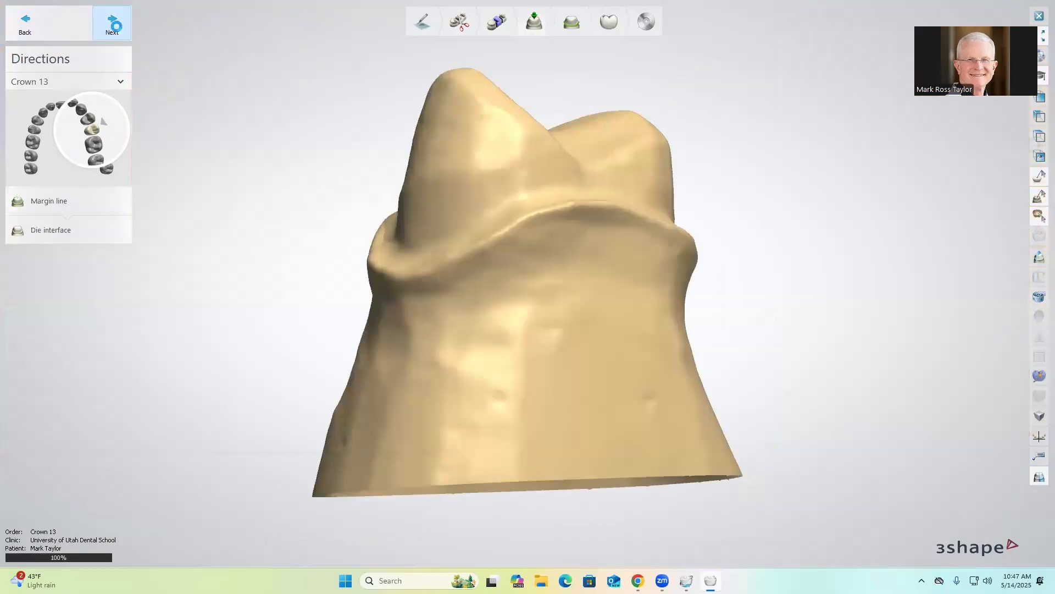
left_click(112, 23)
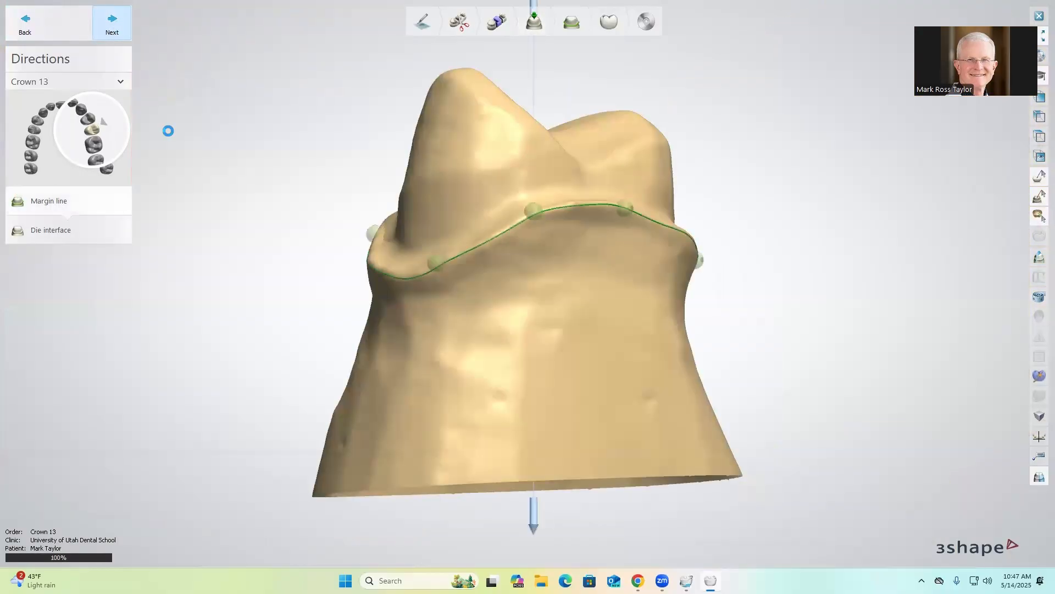
right_click_drag(387, 285, 497, 261)
right_click_drag(608, 315, 522, 314)
scroll(434, 226, "up", 8)
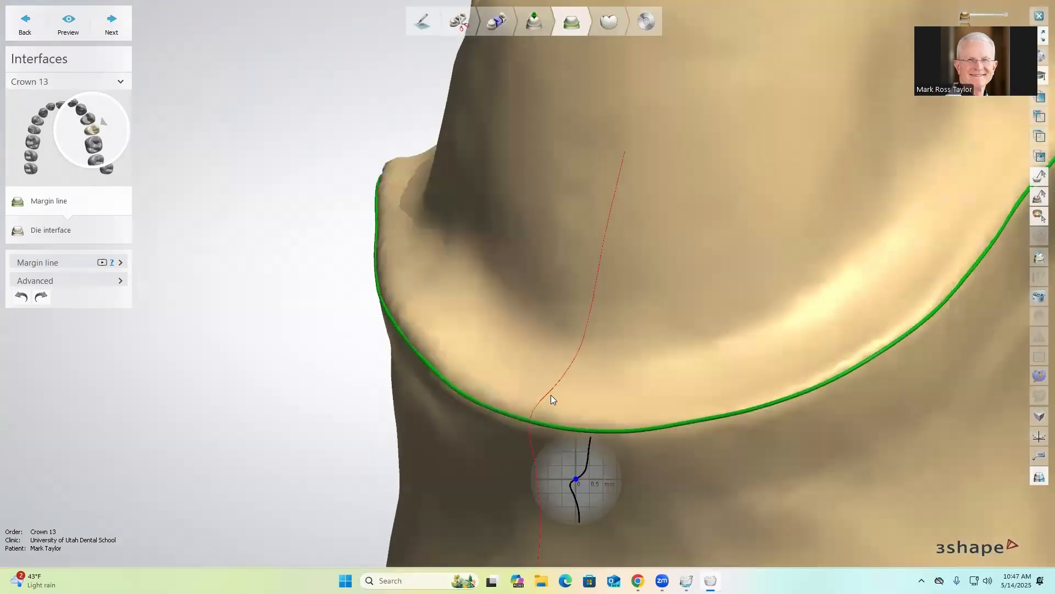
right_click_drag(551, 395, 626, 217)
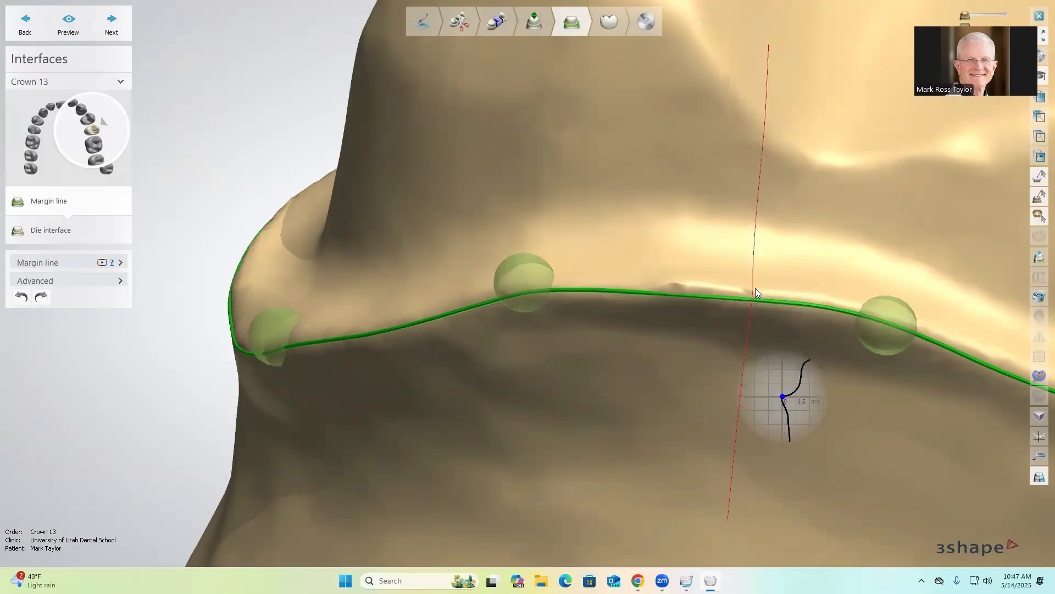
right_click_drag(883, 332, 871, 325)
right_click_drag(850, 368, 822, 348)
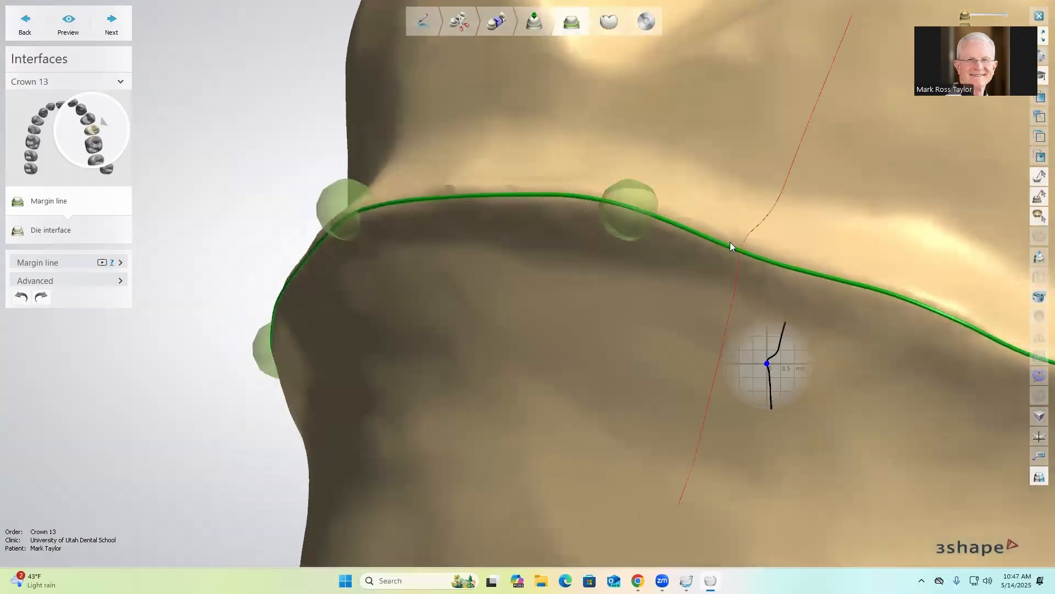
right_click_drag(863, 291, 665, 171)
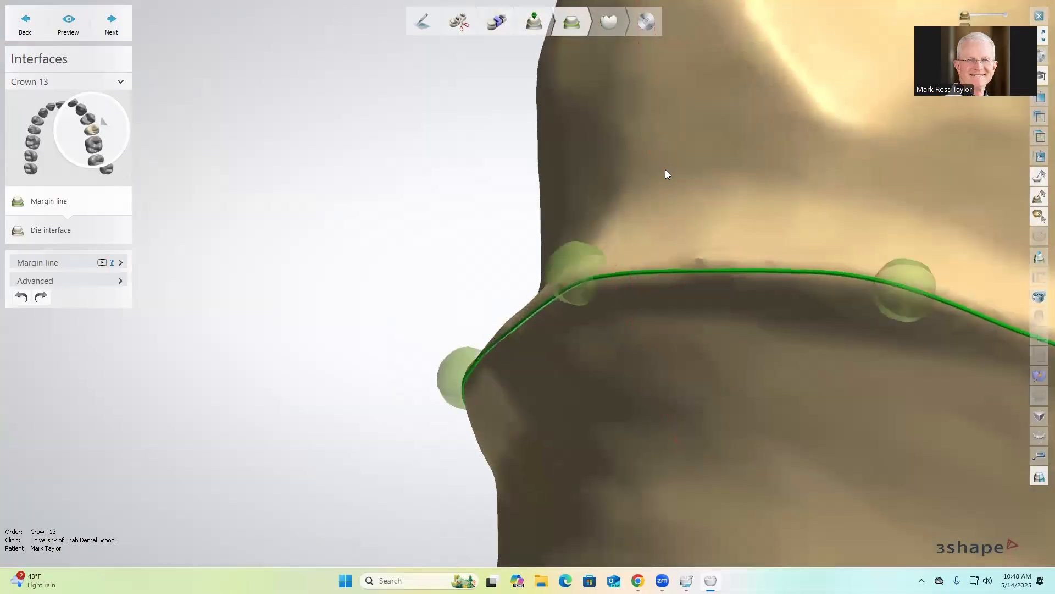
Try rerouting a section of the margin line up onto the shoulder and back to the edge, and undo both edits.
left_click_drag(721, 272, 716, 215)
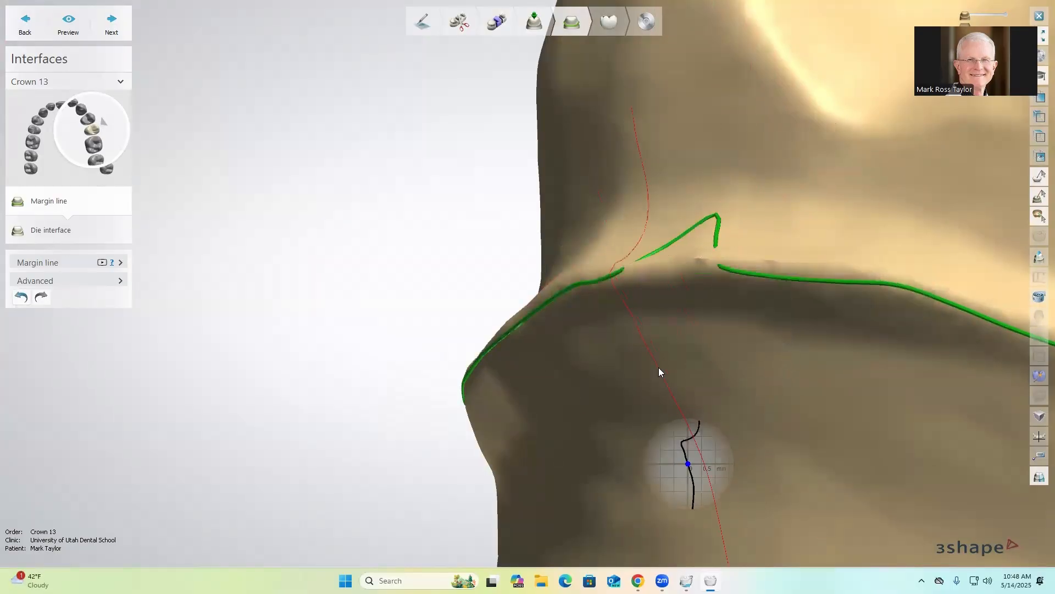
left_click_drag(609, 277, 720, 268)
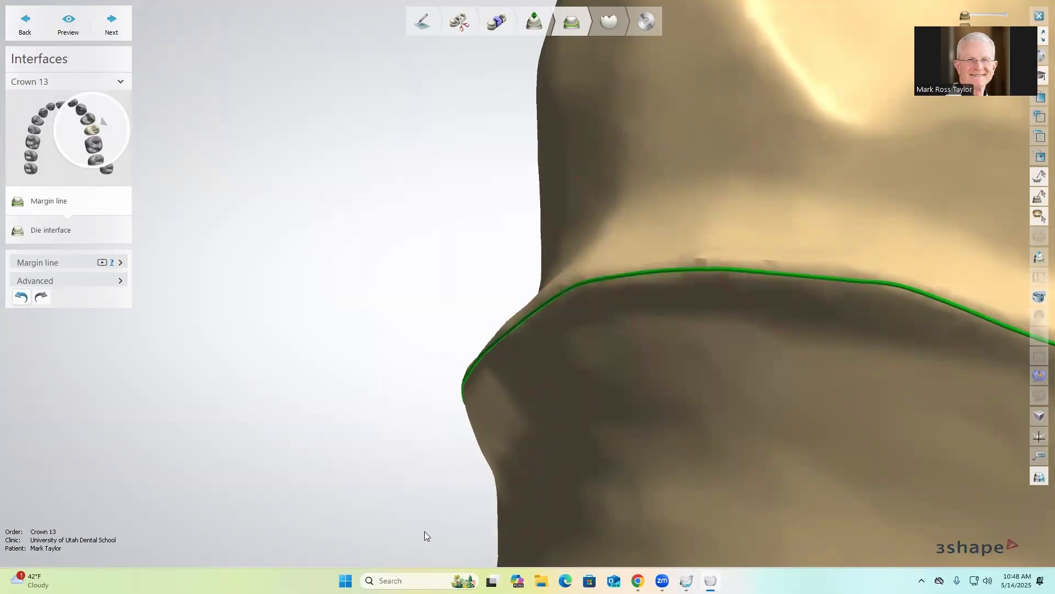
right_click_drag(403, 285, 214, 319)
left_click(22, 297)
left_click(22, 297)
Check the full margin line from above, and accept it and the die interface to reach Anatomy design.
right_click_drag(750, 442, 567, 371)
mouse_move(467, 382)
right_mouse_down()
mouse_move(504, 388)
mouse_move(537, 443)
mouse_move(528, 492)
mouse_move(536, 477)
mouse_move(542, 495)
mouse_move(476, 349)
right_mouse_up()
scroll(505, 389, "down", 5)
scroll(536, 476, "down", 3)
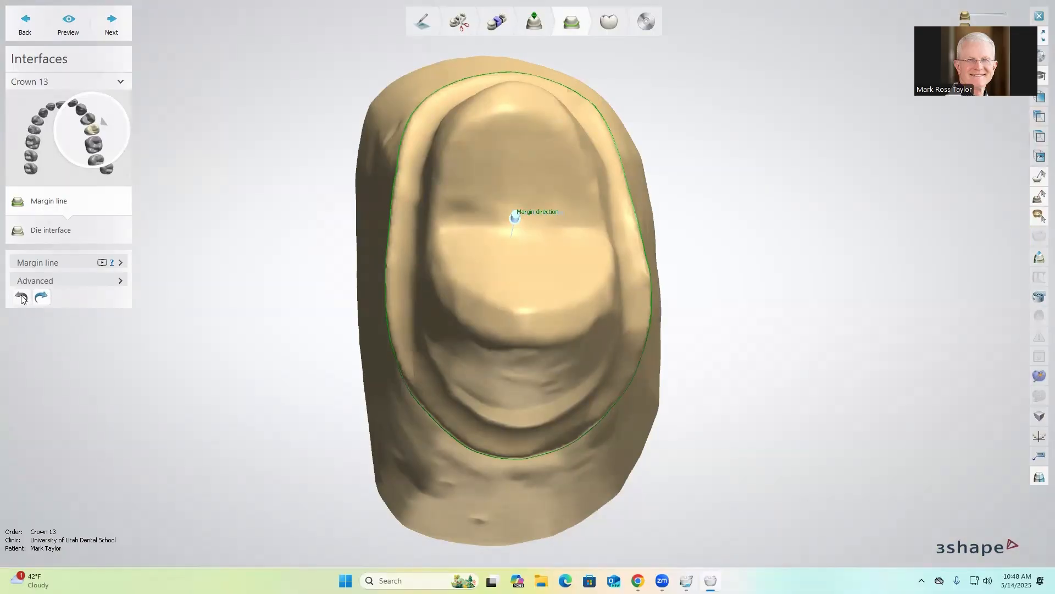
left_click(112, 25)
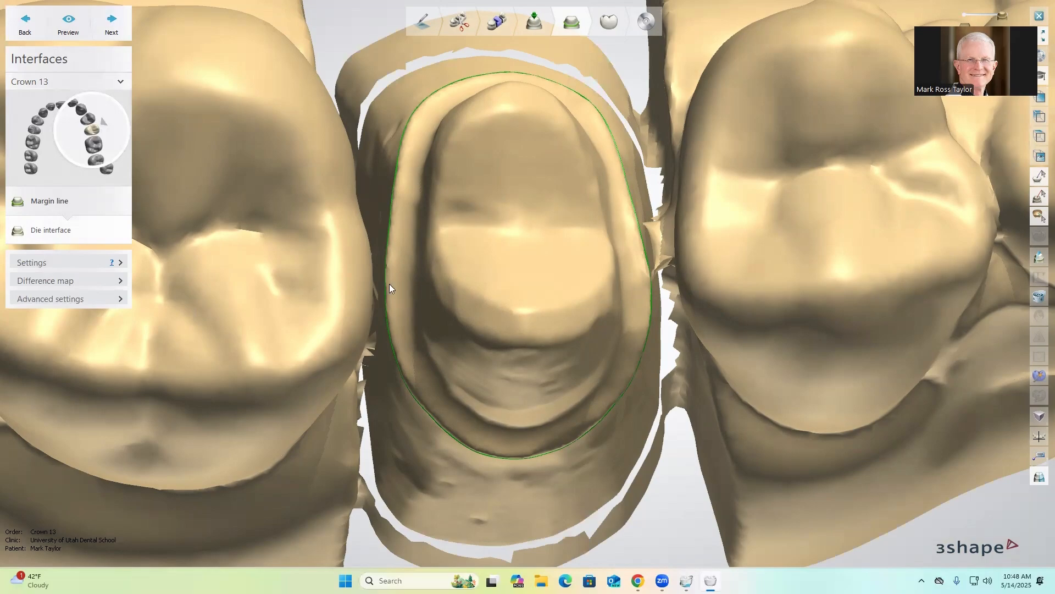
left_click(114, 26)
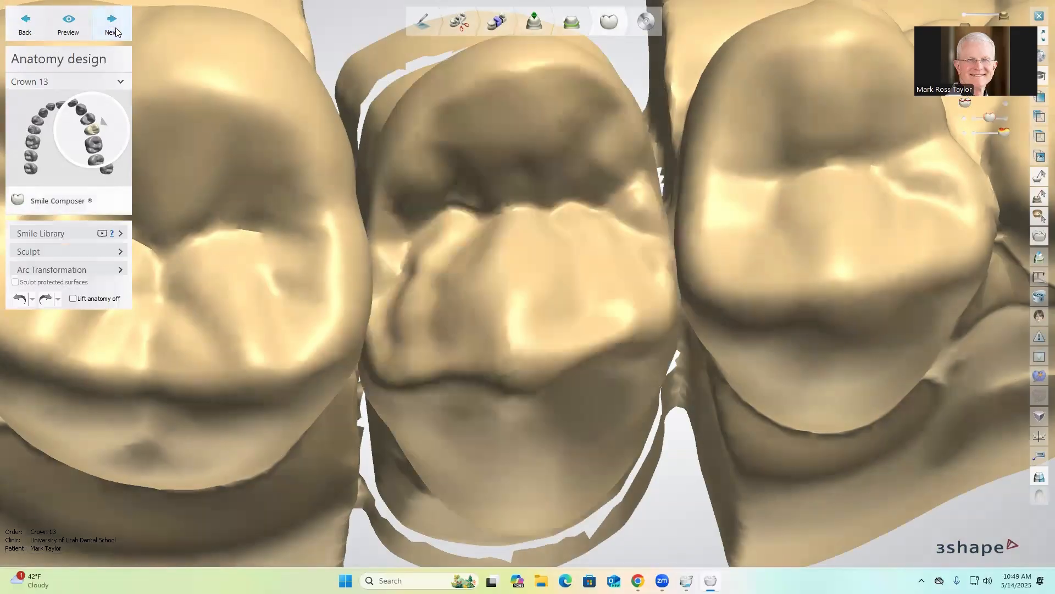
Examine the proposed Crown 13 anatomy against its neighbouring teeth from the buccal side and both ends of the arch.
right_click_drag(314, 300, 307, 214)
scroll(307, 215, "down", 6)
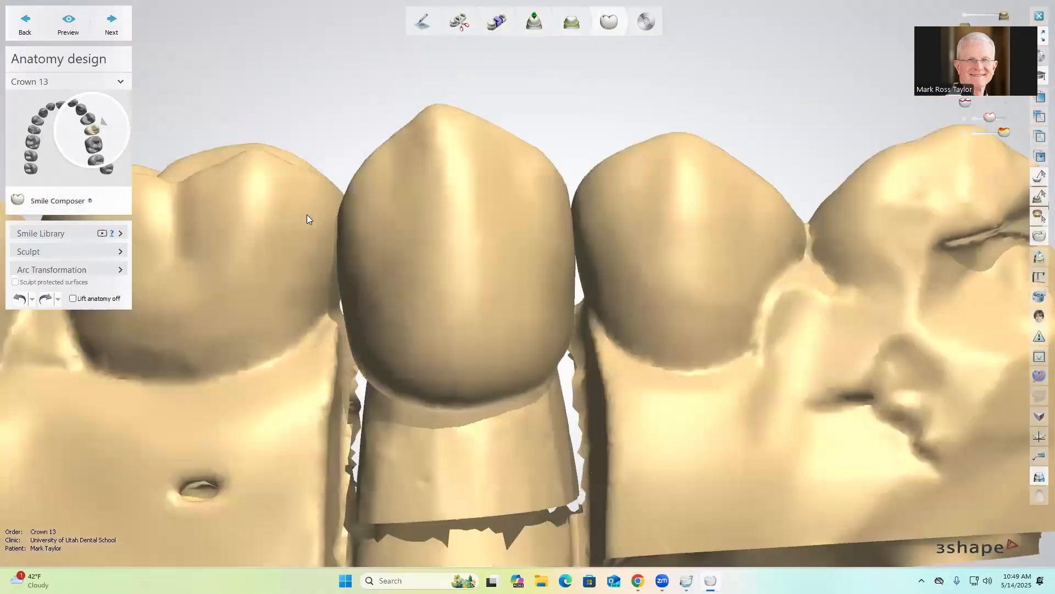
right_click_drag(457, 279, 363, 289)
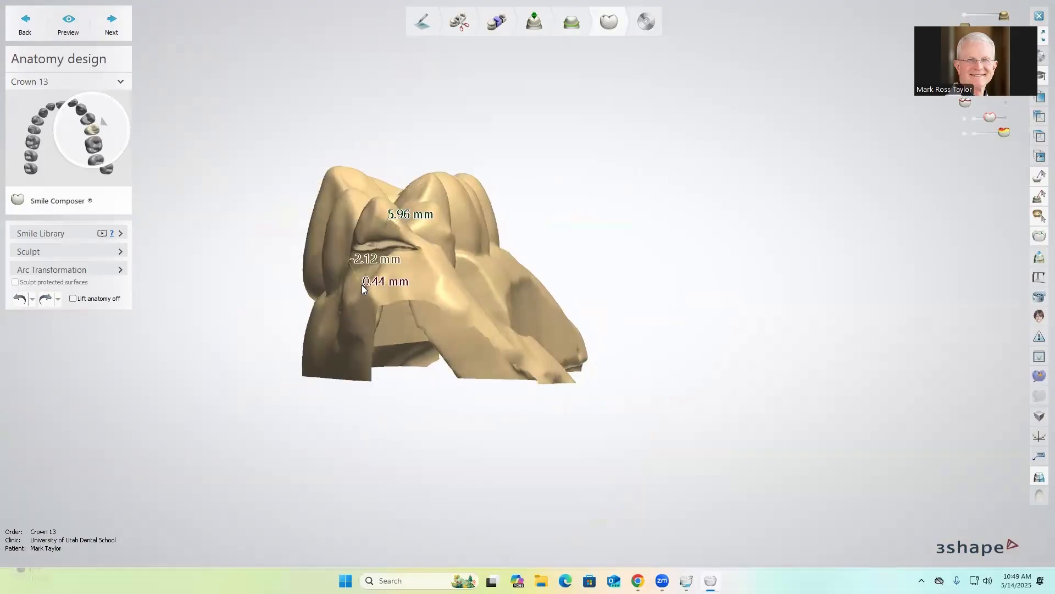
mouse_move(362, 286)
right_mouse_down()
mouse_move(360, 302)
mouse_move(476, 292)
mouse_move(398, 299)
mouse_move(251, 277)
mouse_move(278, 305)
mouse_move(270, 343)
mouse_move(241, 359)
mouse_move(323, 375)
mouse_move(367, 360)
mouse_move(434, 408)
mouse_move(364, 442)
mouse_move(353, 422)
mouse_move(370, 278)
right_mouse_up()
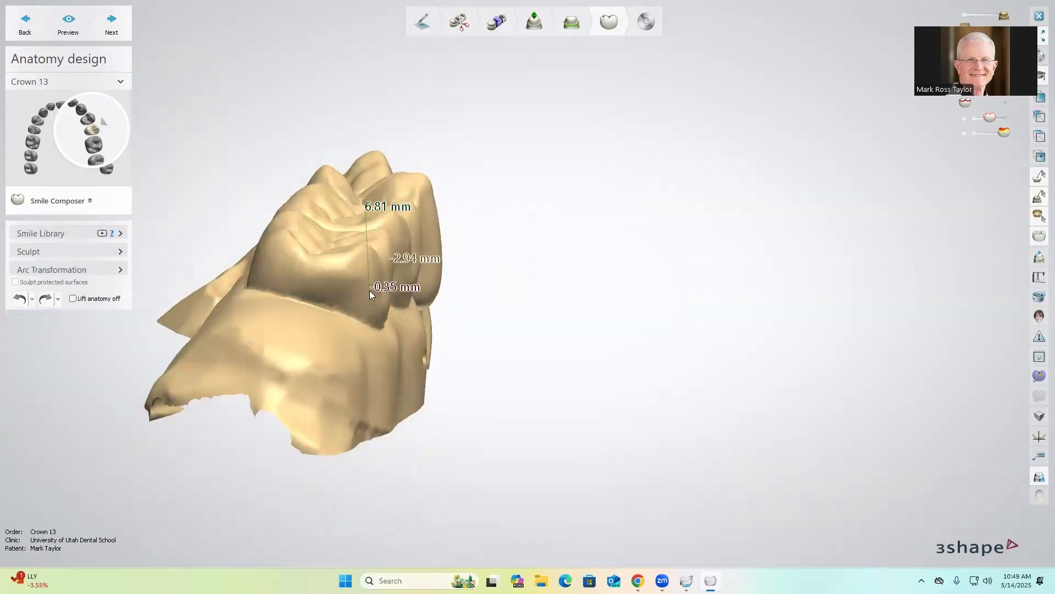
right_click_drag(369, 290, 366, 295)
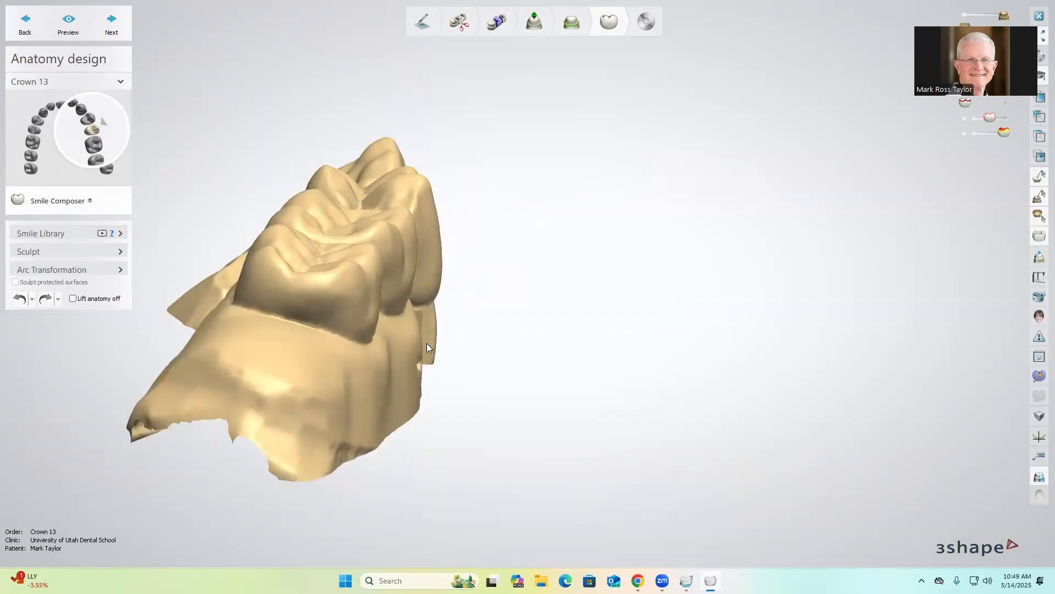
mouse_move(414, 273)
right_click_drag(559, 419, 476, 397)
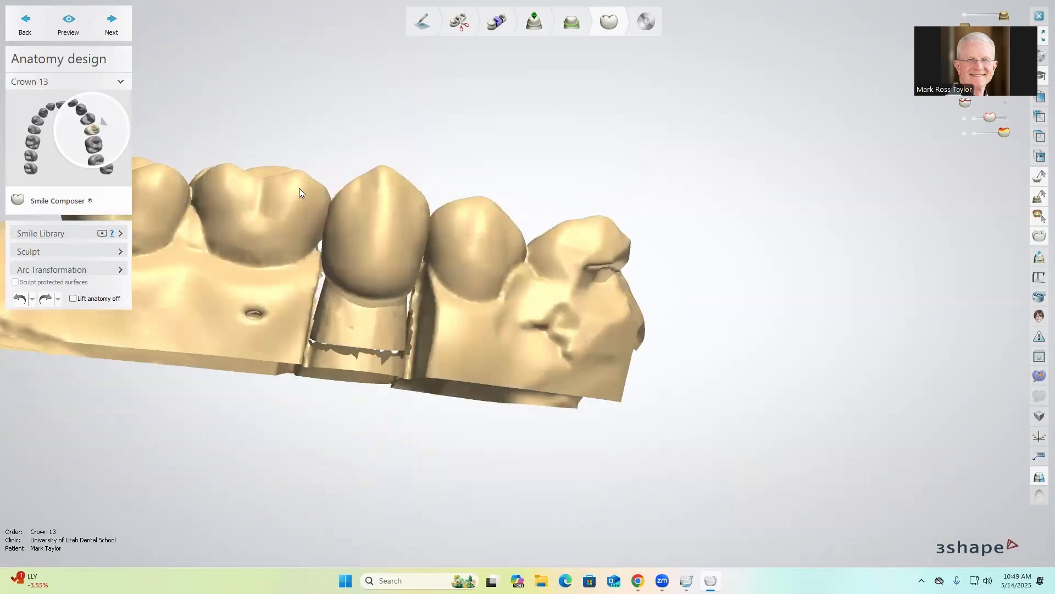
Open the Sculpt tools, look through individual morphing and the wax knife, and activate Individual transformation with its options shown.
left_click(44, 250)
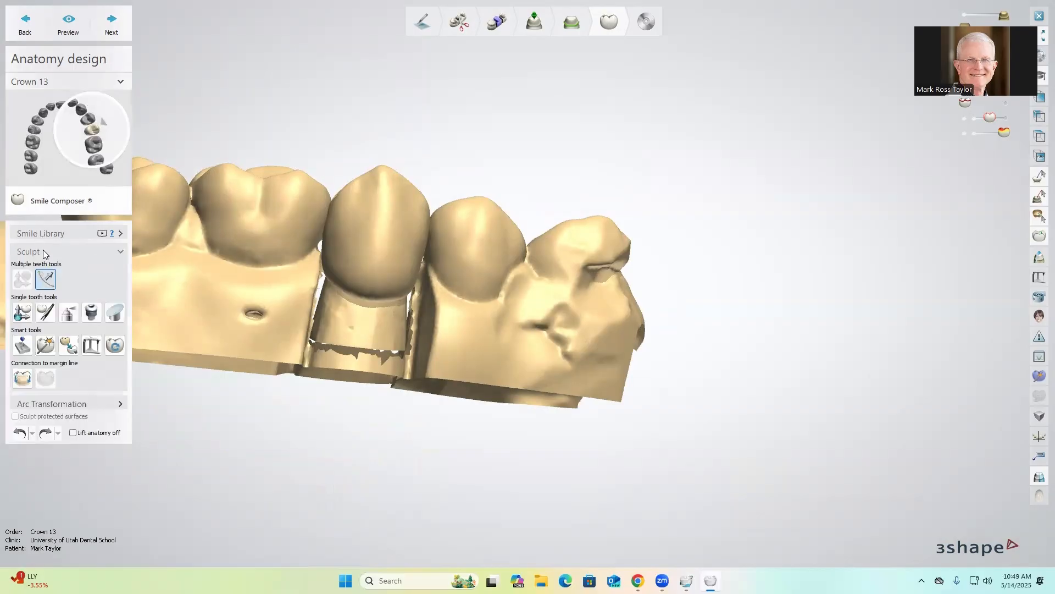
left_click(22, 313)
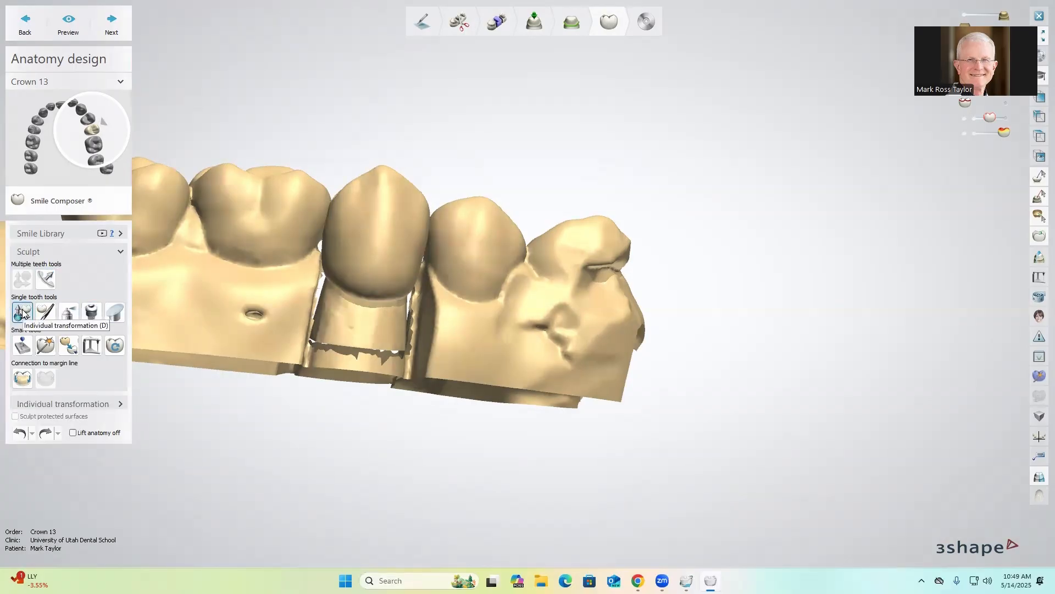
left_click(44, 313)
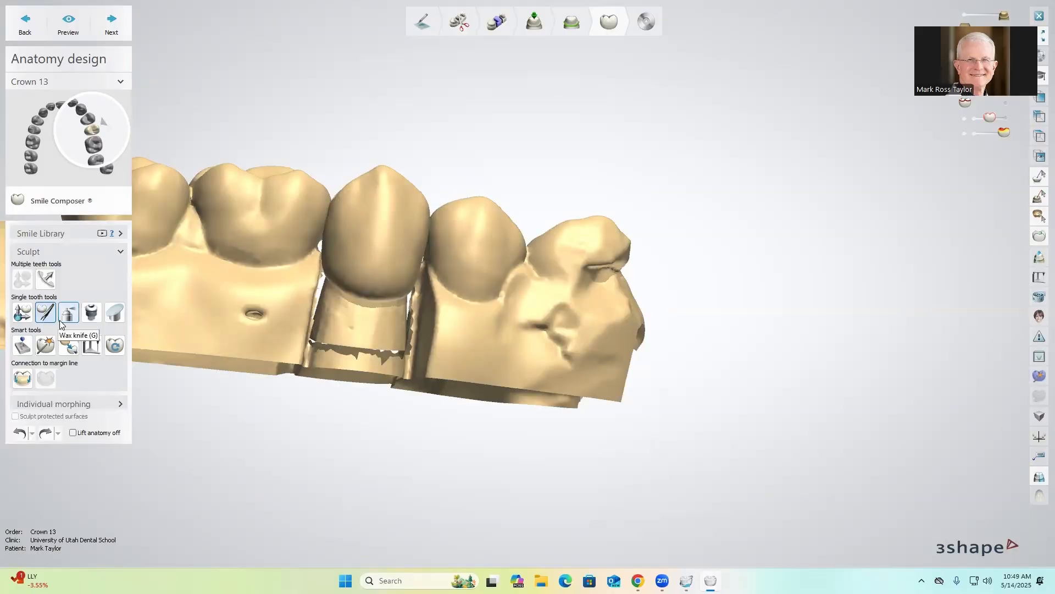
left_click(65, 315)
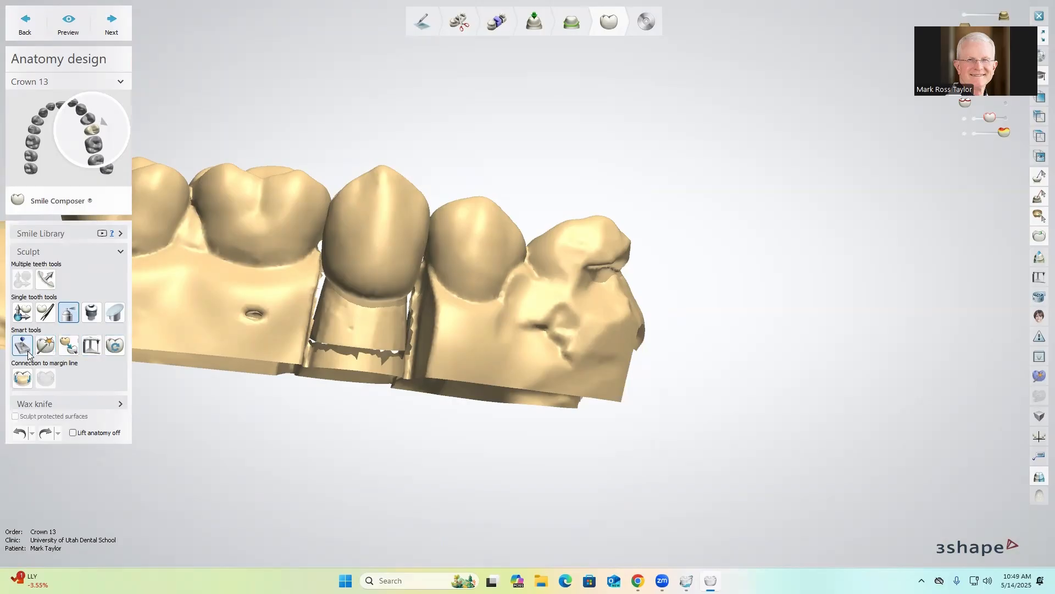
left_click(23, 315)
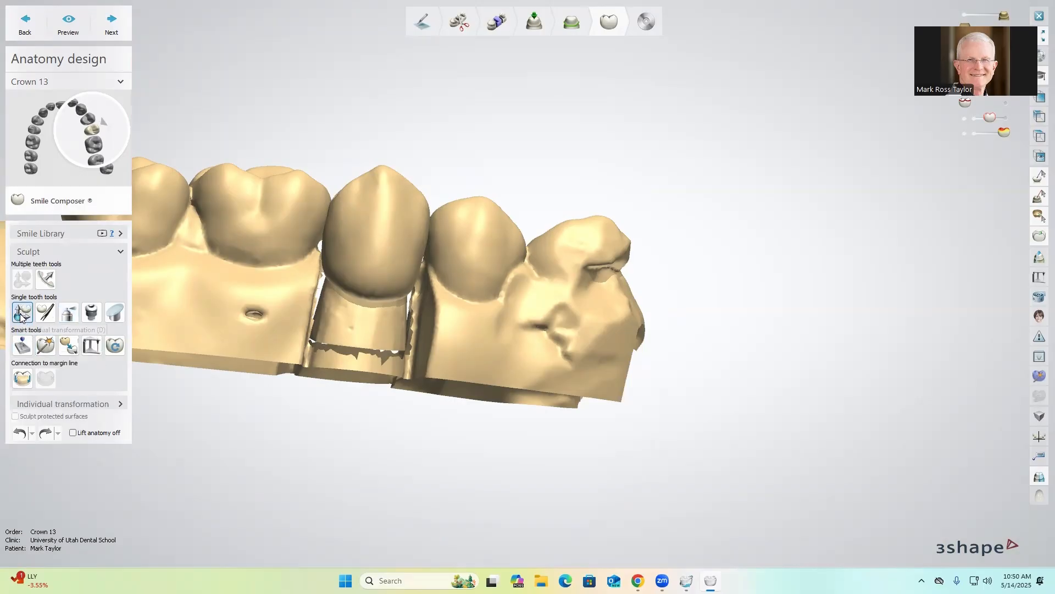
left_click(100, 407)
Pull the crown's buccal surface inward and raise its gingival edge slightly with Individual transformation.
right_click_drag(261, 436, 450, 295)
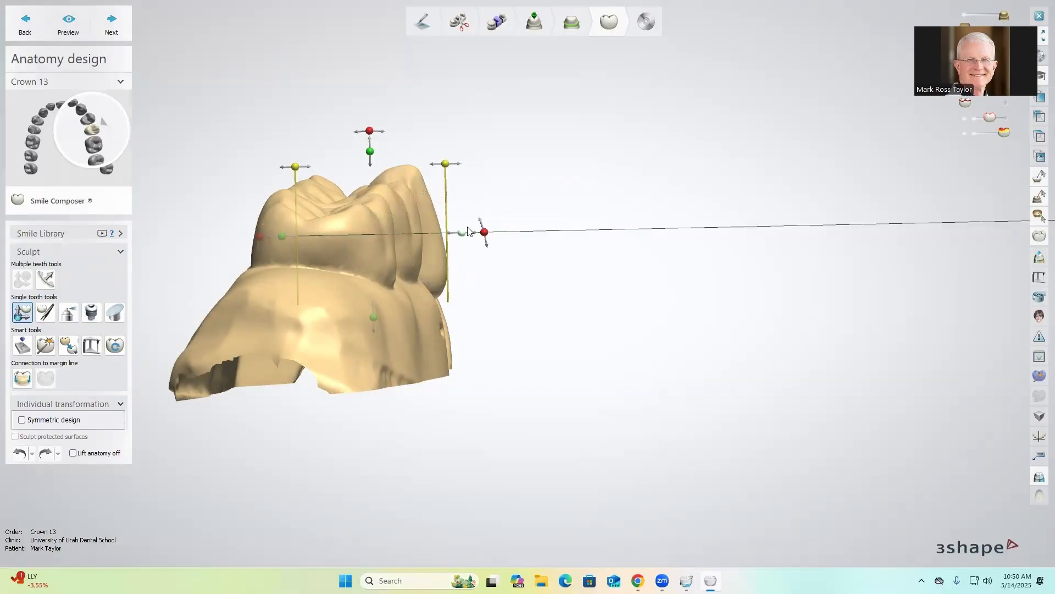
right_click_drag(463, 234, 416, 238)
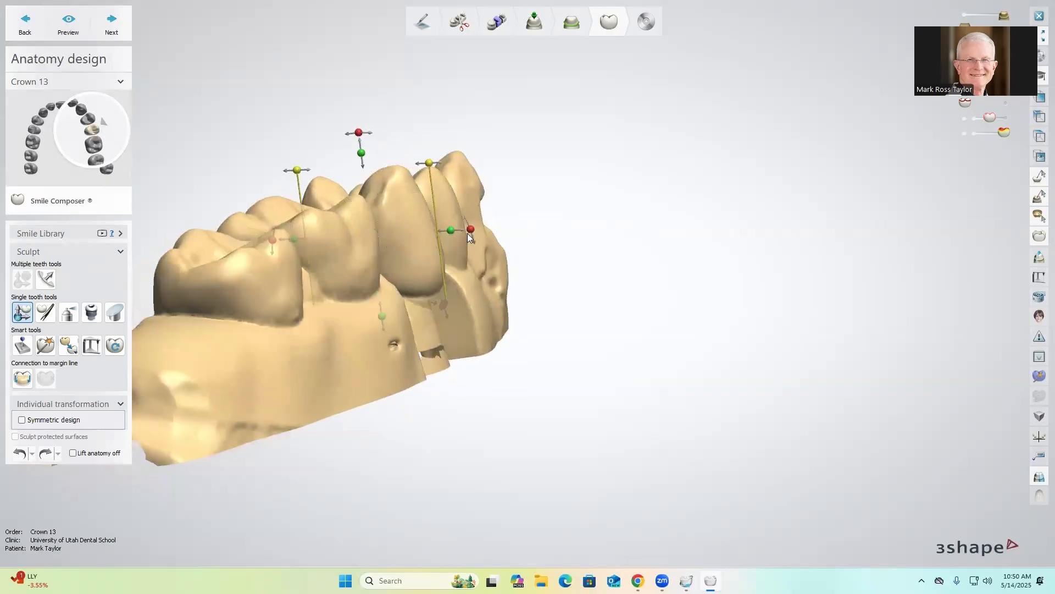
left_click_drag(449, 232, 423, 223)
right_click_drag(408, 300, 352, 294)
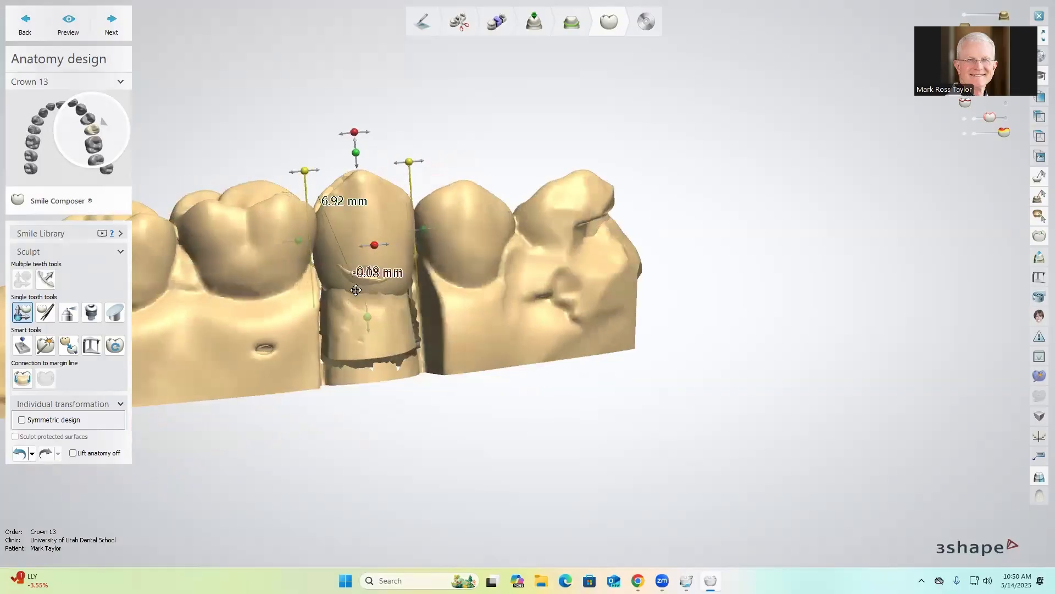
mouse_move(373, 329)
right_mouse_down()
mouse_move(363, 321)
mouse_move(370, 327)
right_mouse_up()
mouse_move(368, 320)
left_mouse_down()
mouse_move(367, 258)
mouse_move(361, 316)
left_mouse_up()
right_click_drag(334, 349, 413, 283)
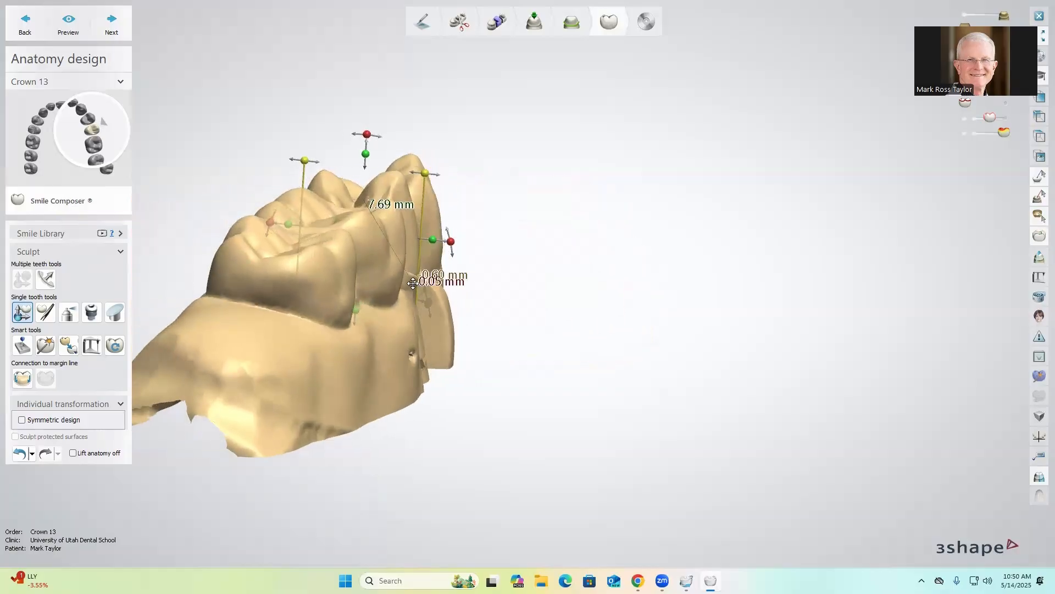
Move the crown's buccal surface back outward in small increments and check the fit from the lingual side.
left_click_drag(433, 244, 436, 246)
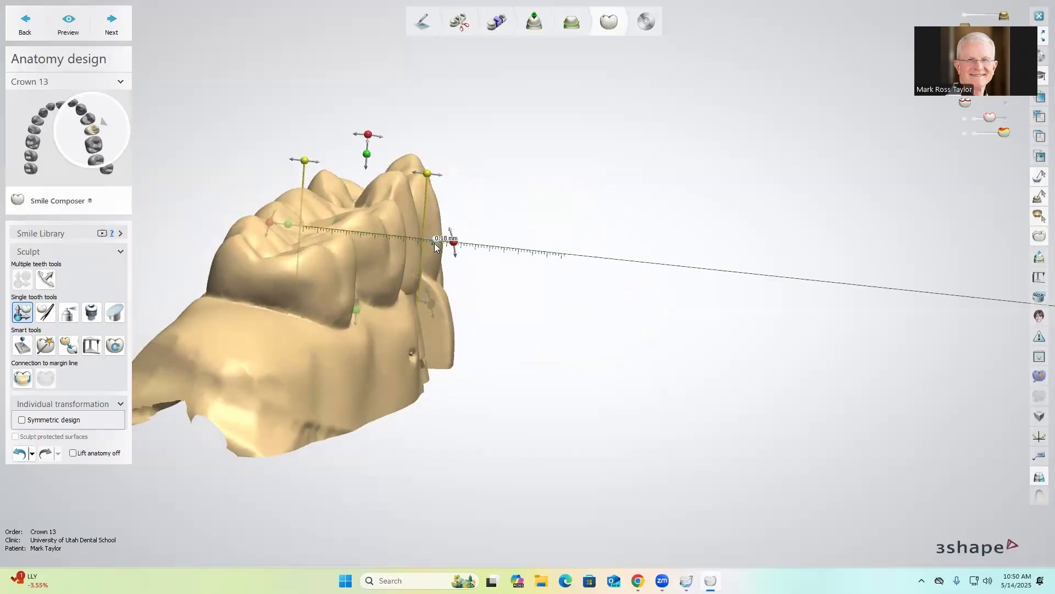
right_click_drag(427, 431, 357, 321)
left_click_drag(437, 239, 443, 242)
right_click_drag(429, 329, 330, 344)
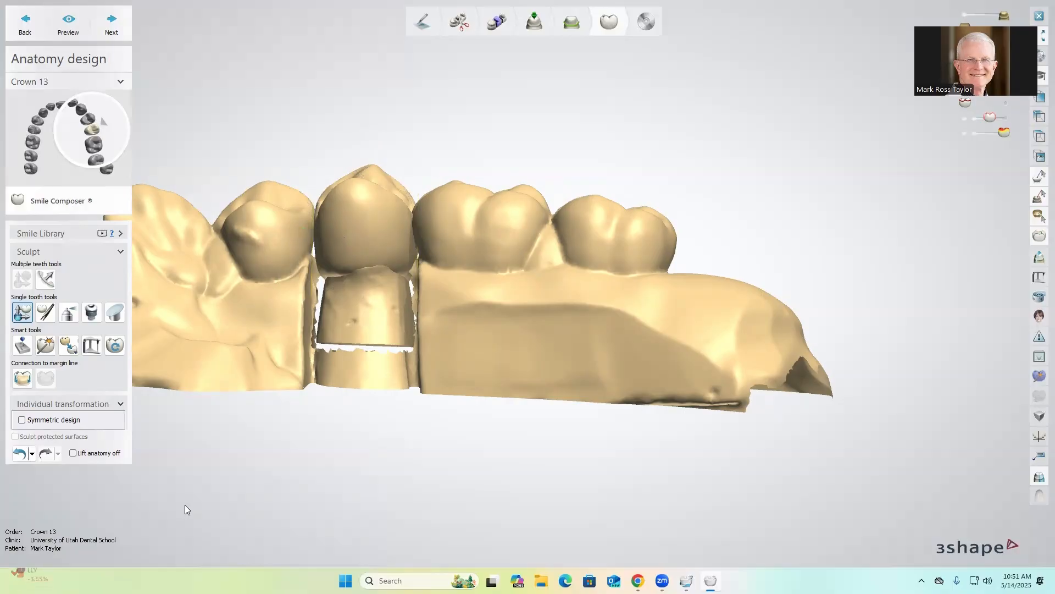
Shift the crown's buccal cusp outward and check its alignment along the arch from the mesial end.
right_click_drag(340, 349, 348, 187)
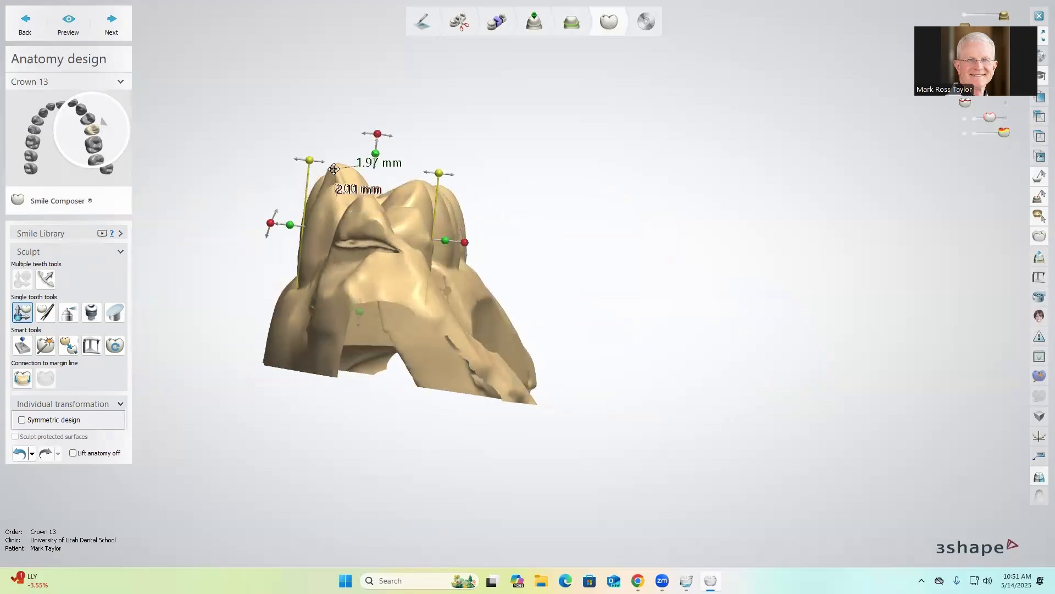
left_click_drag(311, 159, 296, 159)
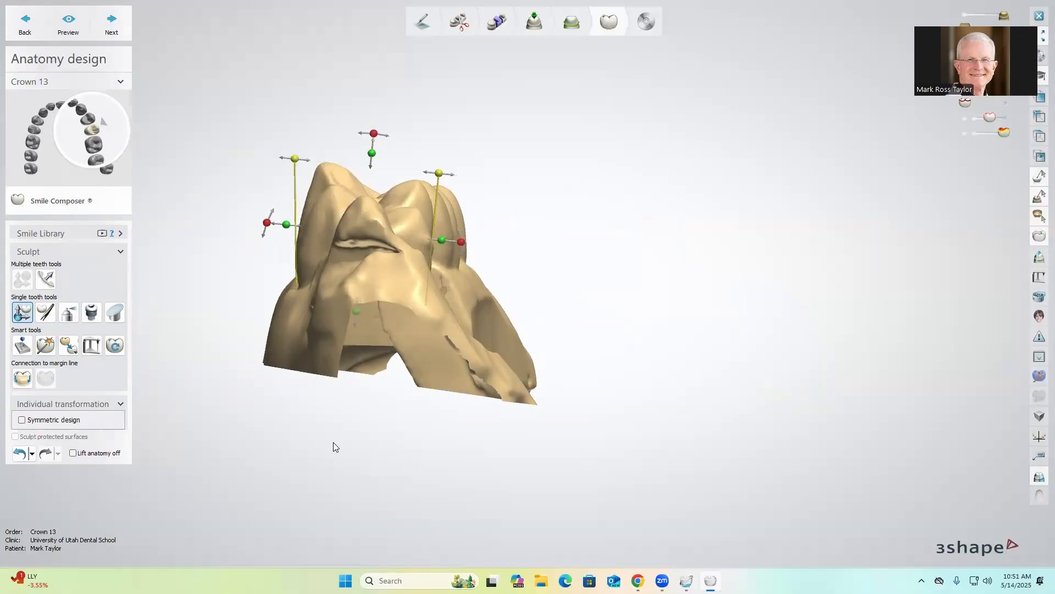
right_click_drag(333, 443, 302, 361)
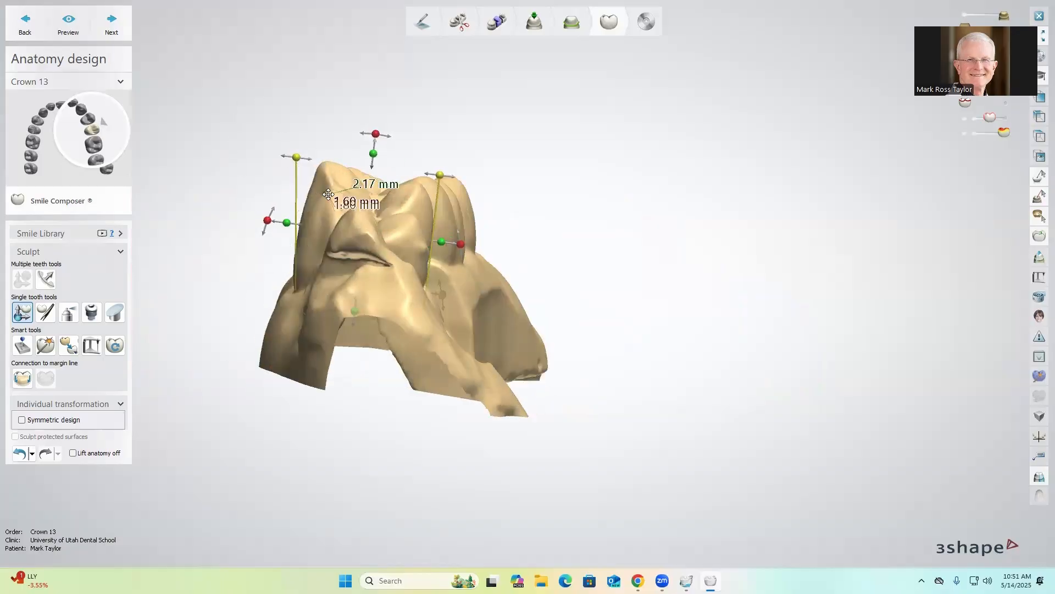
Examine the crown's cusp alignment, contours and contacts with the neighbouring teeth from the mesial, occlusal and buccal sides.
mouse_move(458, 272)
right_mouse_down()
mouse_move(467, 278)
mouse_move(460, 269)
right_mouse_up()
left_click_drag(442, 172, 441, 180)
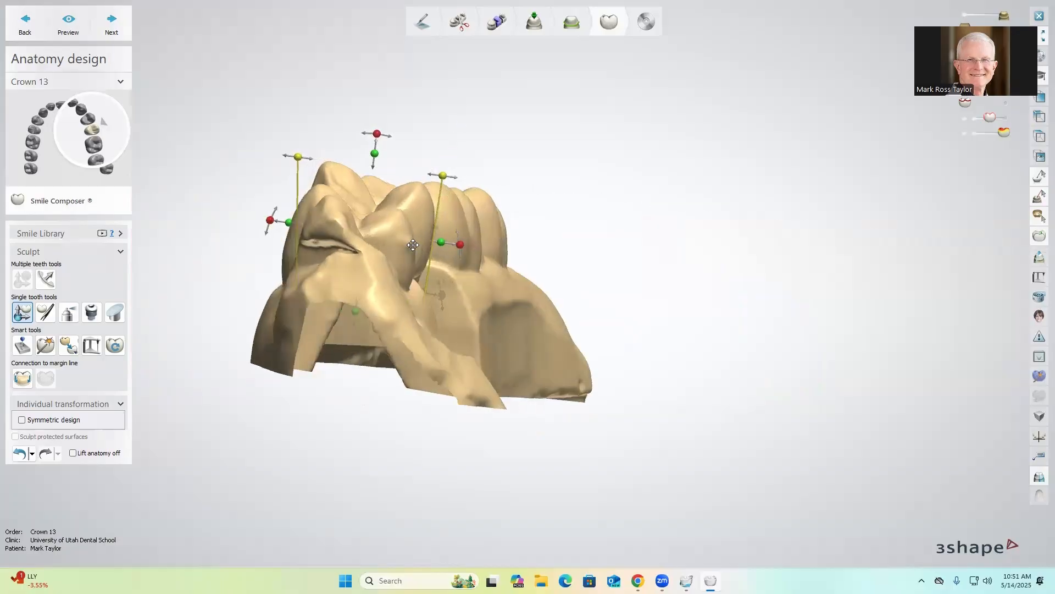
mouse_move(385, 405)
right_mouse_down()
mouse_move(378, 425)
mouse_move(384, 416)
right_mouse_up()
right_click_drag(396, 287, 393, 294)
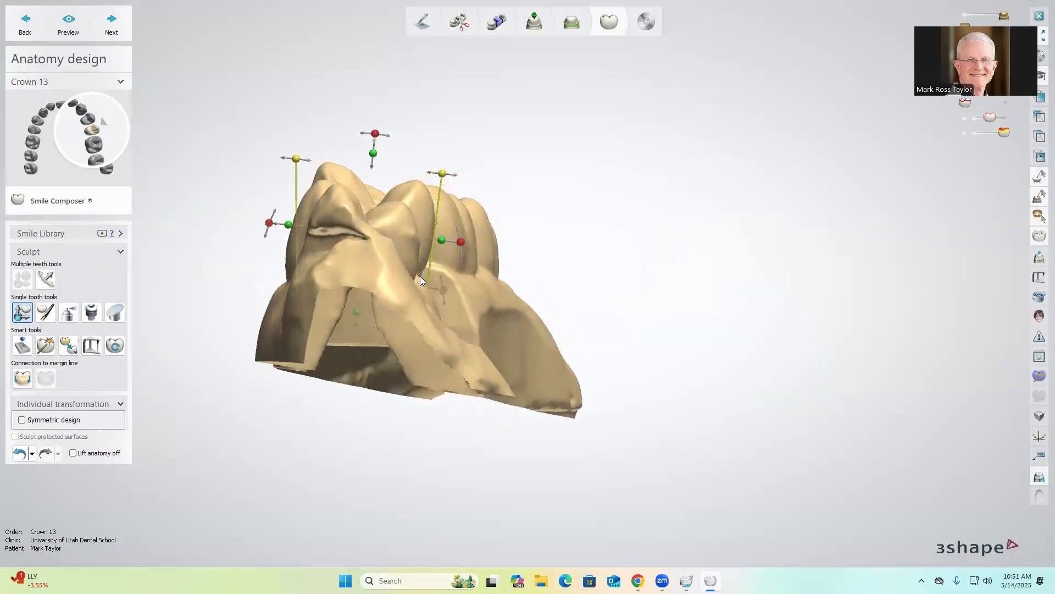
right_click_drag(243, 349, 277, 271)
scroll(359, 278, "up", 3)
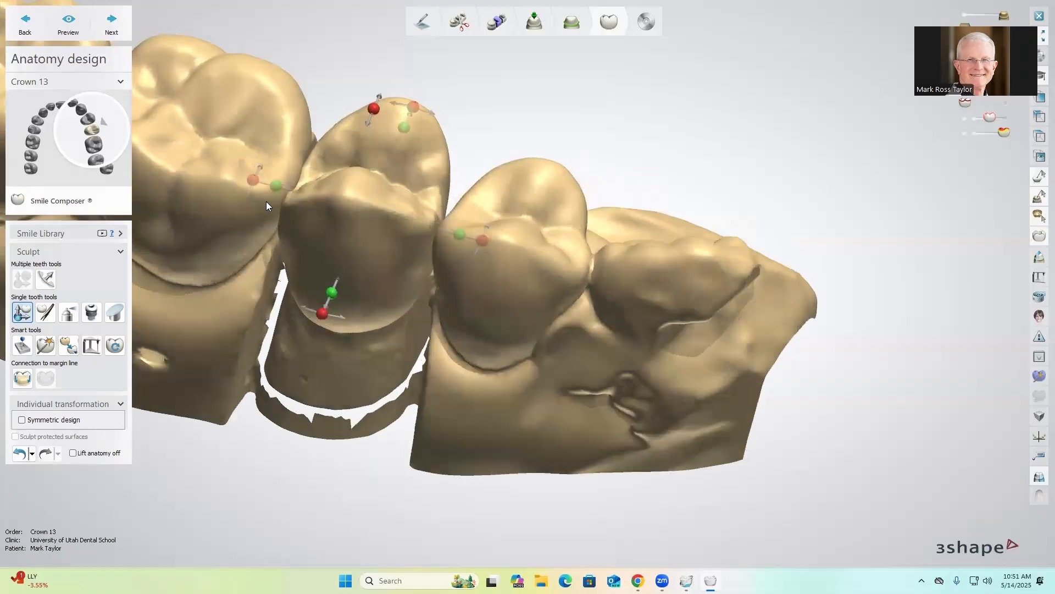
right_click_drag(427, 201, 449, 302)
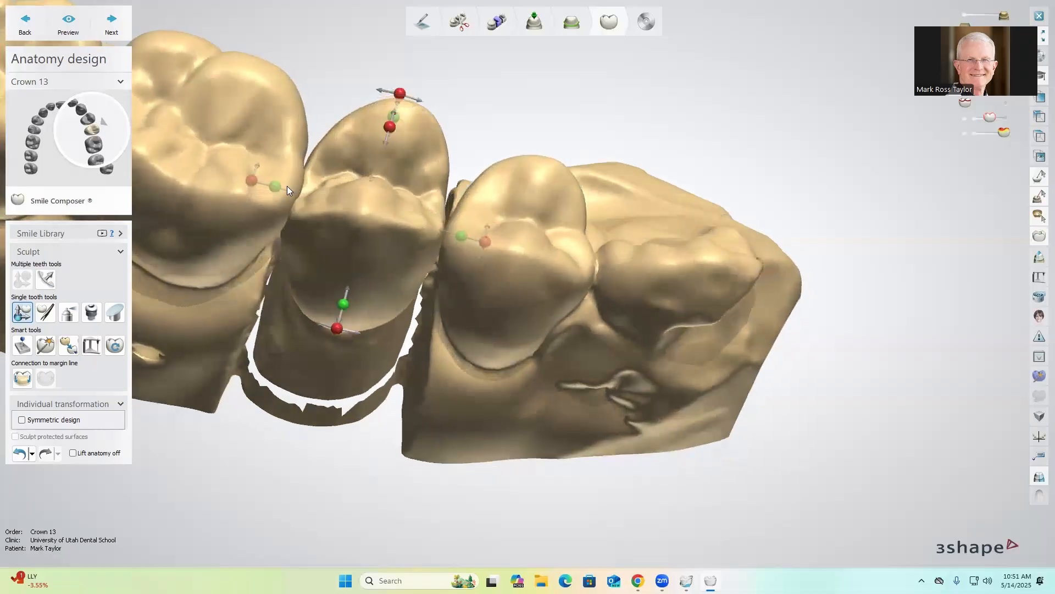
right_click_drag(295, 212, 427, 182)
mouse_move(478, 277)
right_mouse_down()
mouse_move(478, 350)
mouse_move(448, 338)
mouse_move(437, 320)
right_mouse_up()
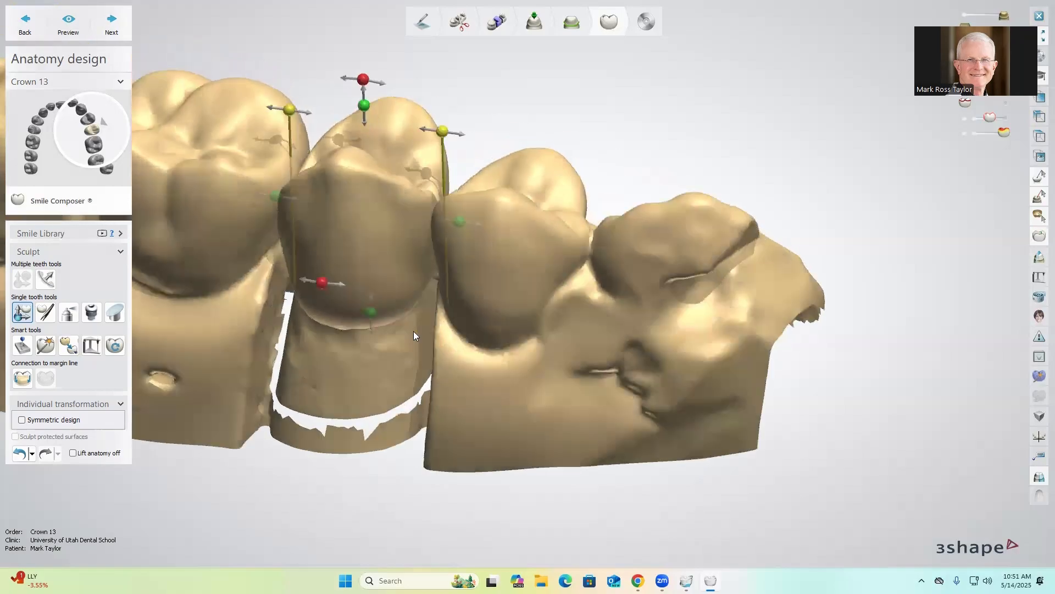
Switch to Individual morphing with a 2.17 mm radius and reshape the crown's buccal surface and distal marginal ridge.
left_click(39, 322)
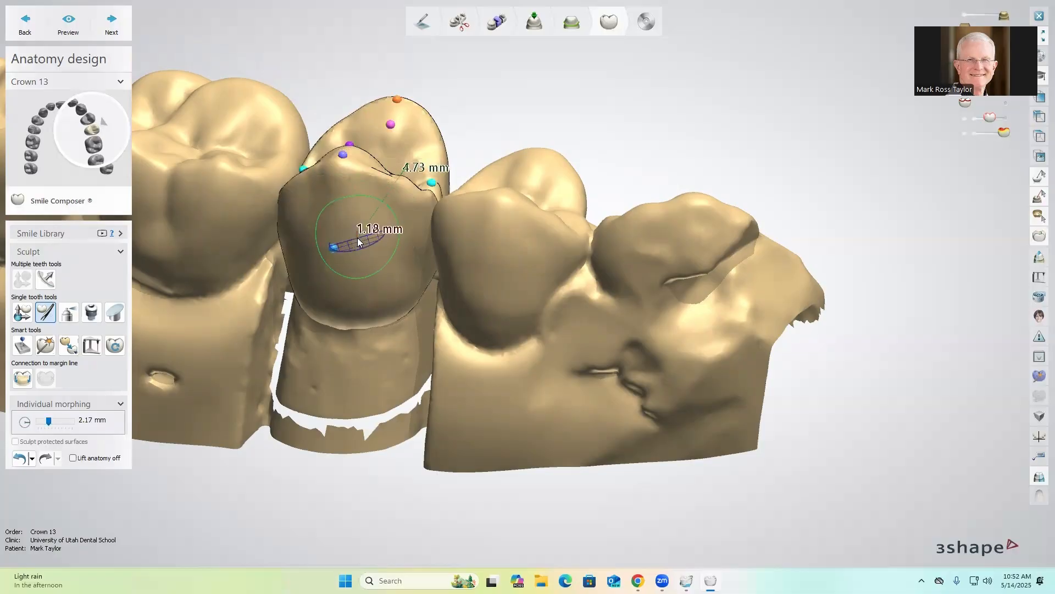
right_click_drag(360, 244, 374, 242)
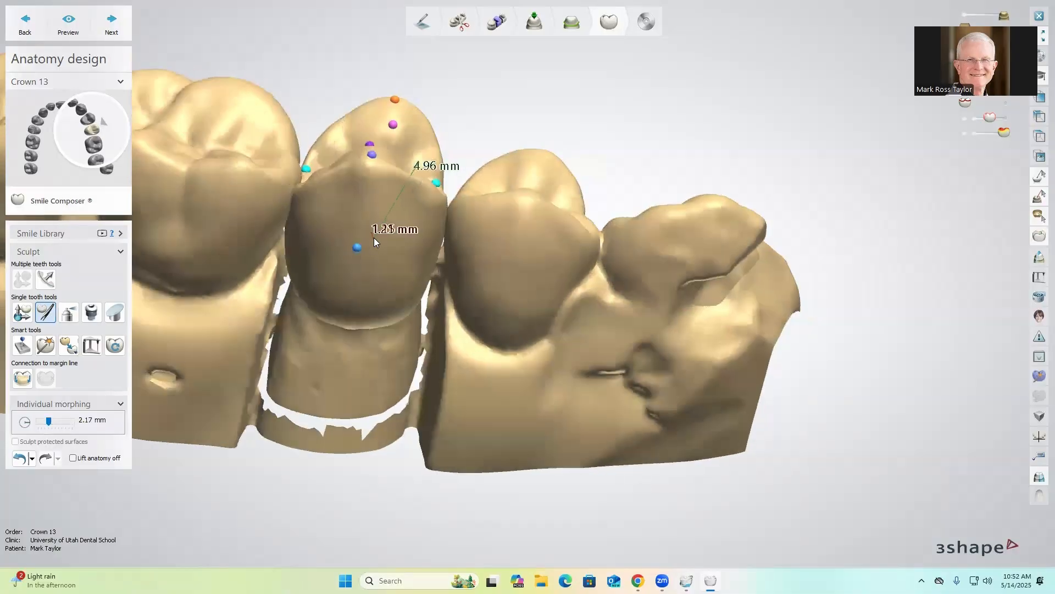
right_click_drag(374, 238, 267, 261)
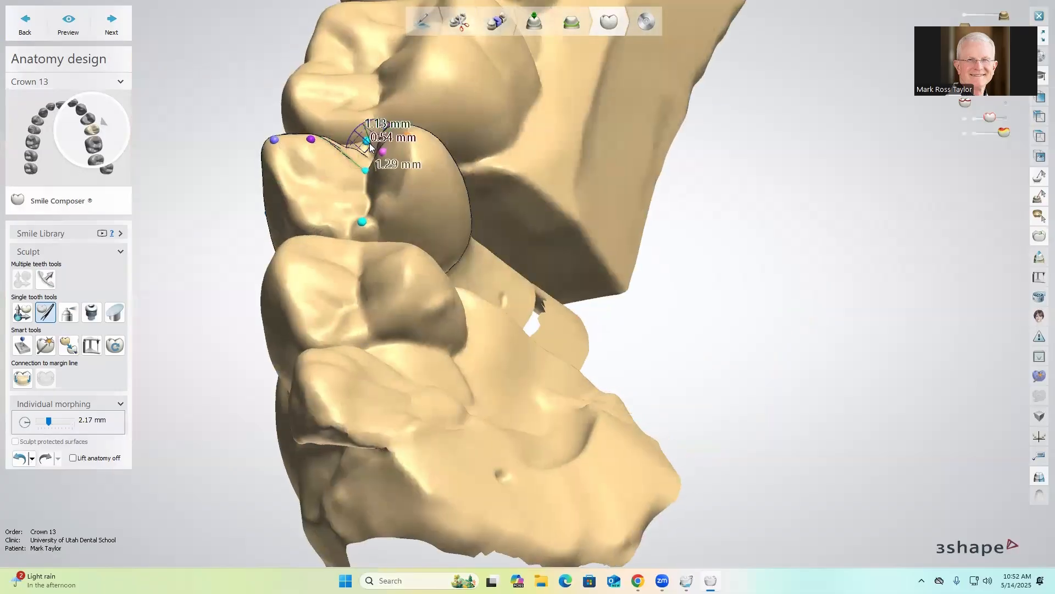
mouse_move(367, 140)
right_mouse_down()
mouse_move(315, 222)
mouse_move(297, 220)
mouse_move(368, 120)
mouse_move(372, 153)
right_mouse_up()
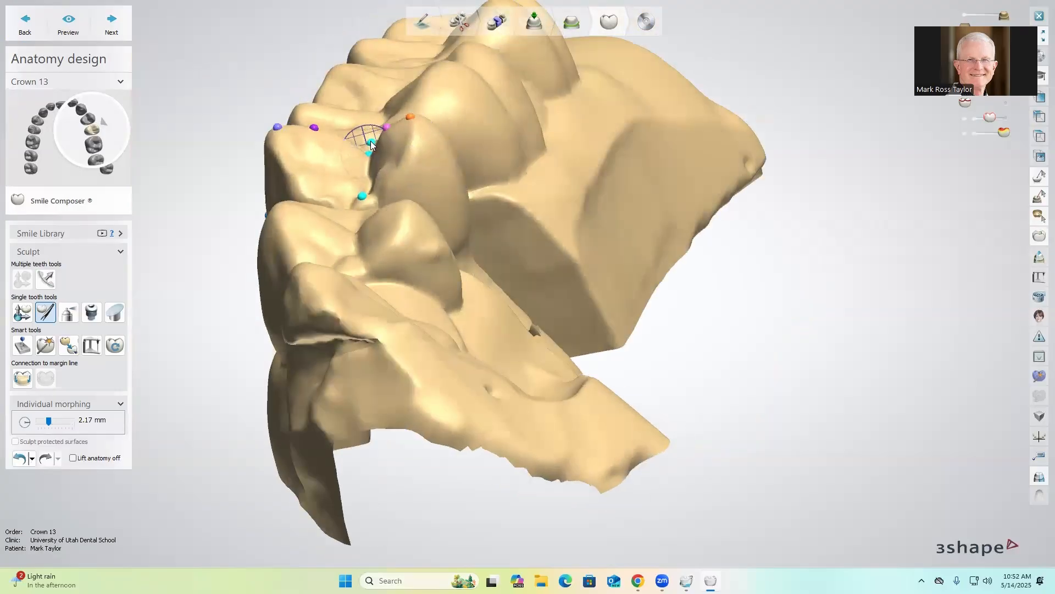
mouse_move(321, 291)
right_mouse_down()
mouse_move(428, 285)
mouse_move(442, 298)
right_mouse_up()
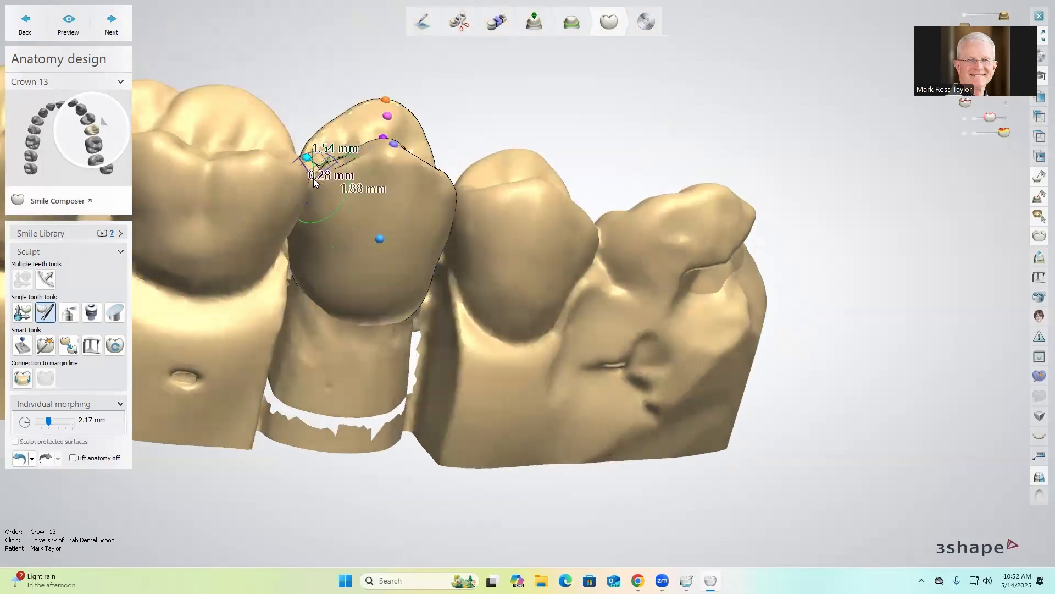
right_click_drag(329, 330, 321, 317)
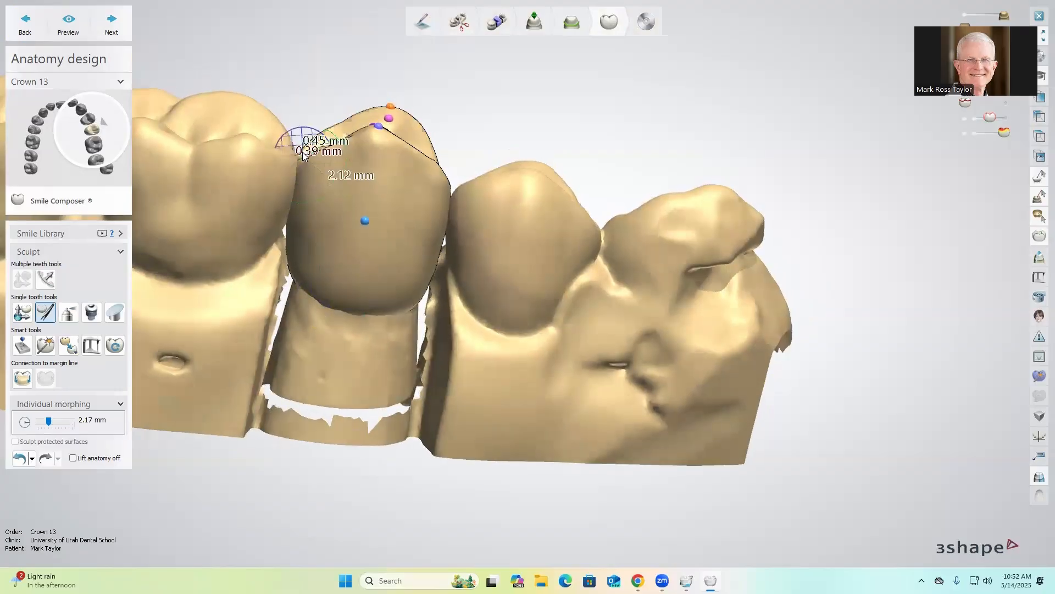
Morph the crown's mesial marginal ridge and central groove, and check their height from the mesial end.
mouse_move(493, 227)
right_mouse_down()
mouse_move(483, 236)
mouse_move(384, 207)
mouse_move(379, 193)
mouse_move(357, 286)
mouse_move(367, 296)
mouse_move(364, 319)
mouse_move(370, 221)
mouse_move(350, 222)
mouse_move(368, 107)
right_mouse_up()
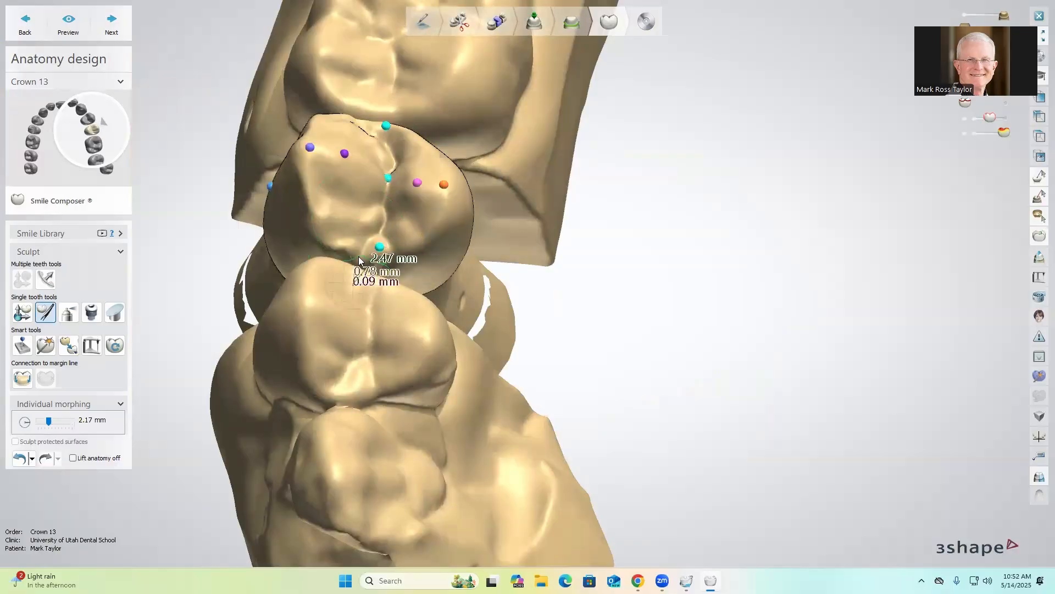
left_click_drag(386, 182, 378, 174)
right_click_drag(405, 479, 424, 413)
right_click_drag(326, 208, 317, 218)
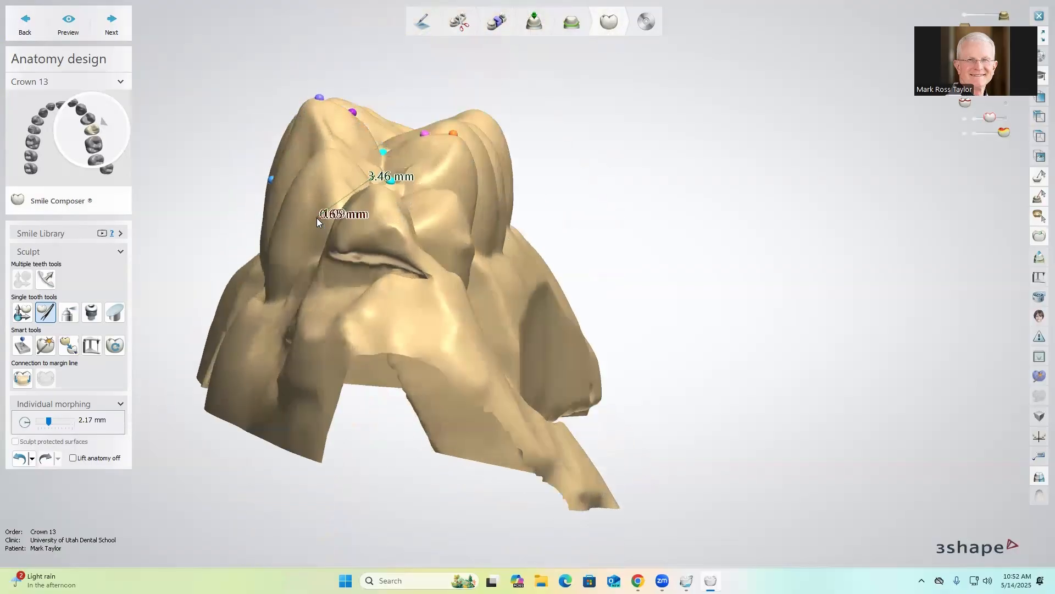
Lower the crown's buccal cusp tip with a 4.62 mm morphing radius and refine its buccal slope at 2.17 mm.
right_click_drag(447, 314, 450, 323)
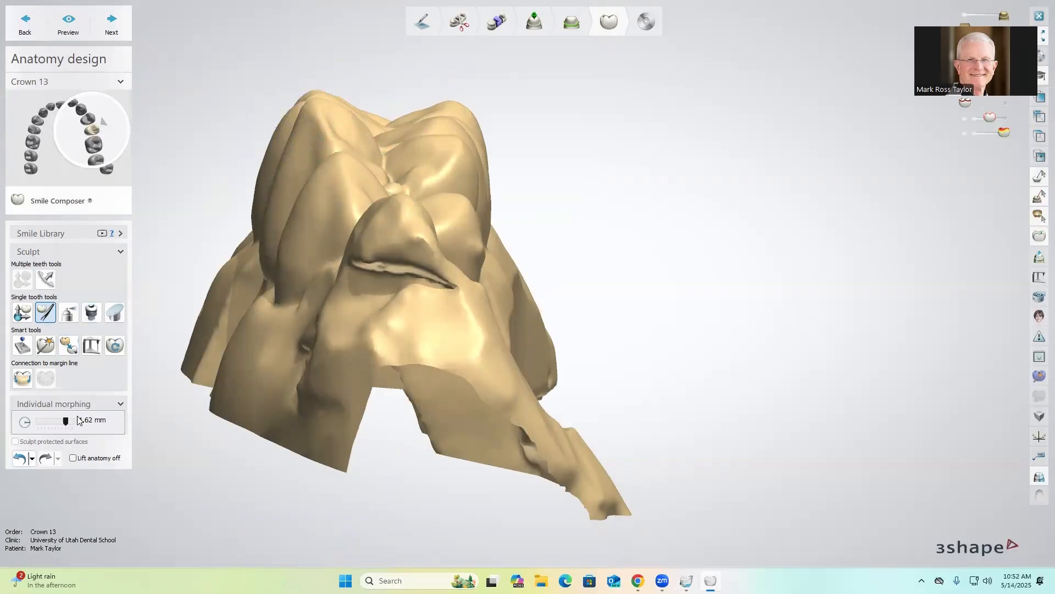
right_click_drag(245, 282, 240, 259)
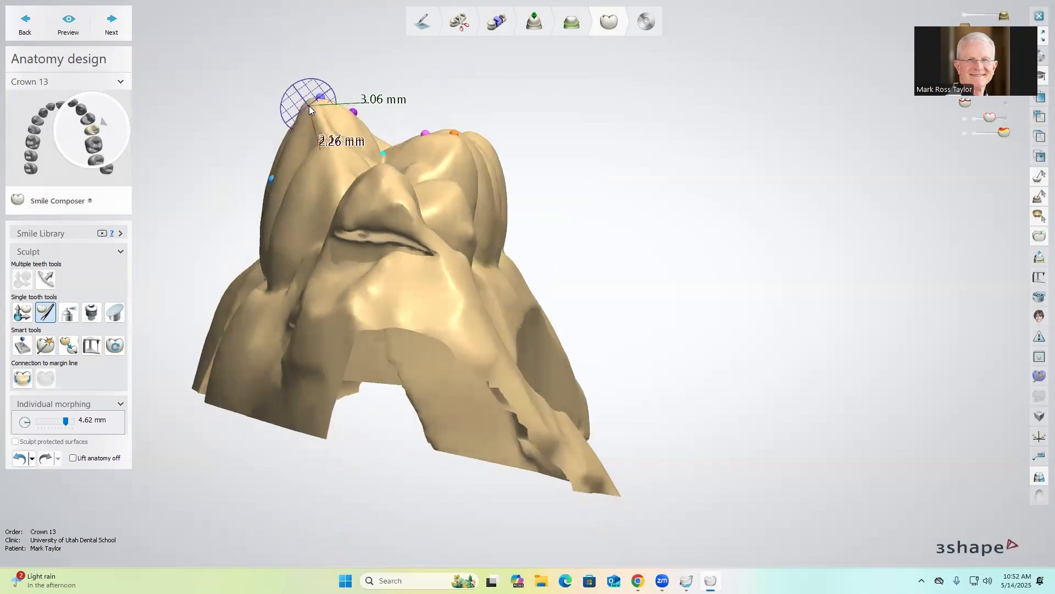
left_click_drag(316, 106, 309, 118)
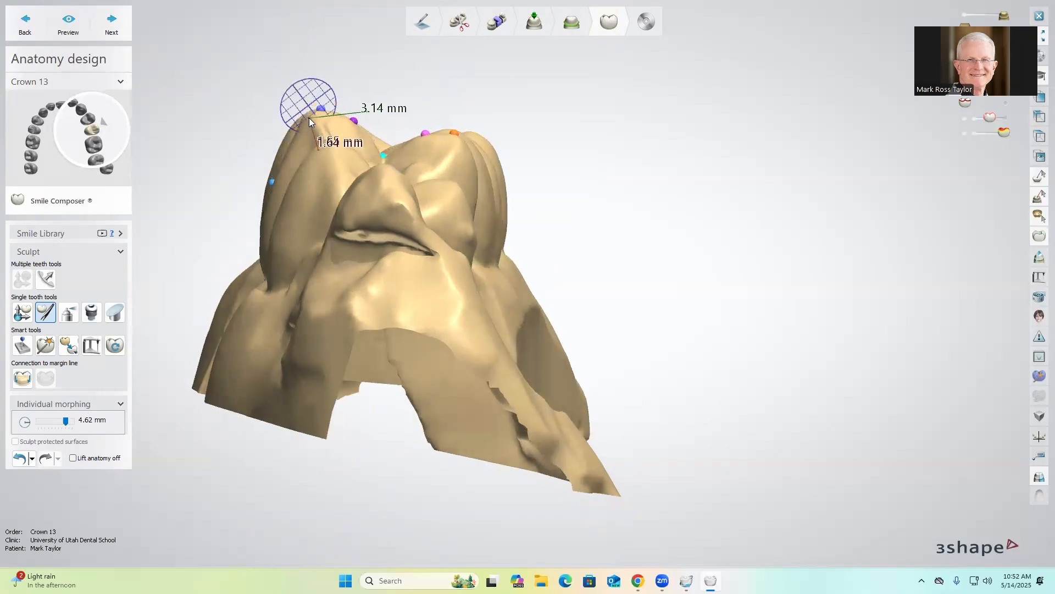
right_click_drag(339, 311, 334, 311)
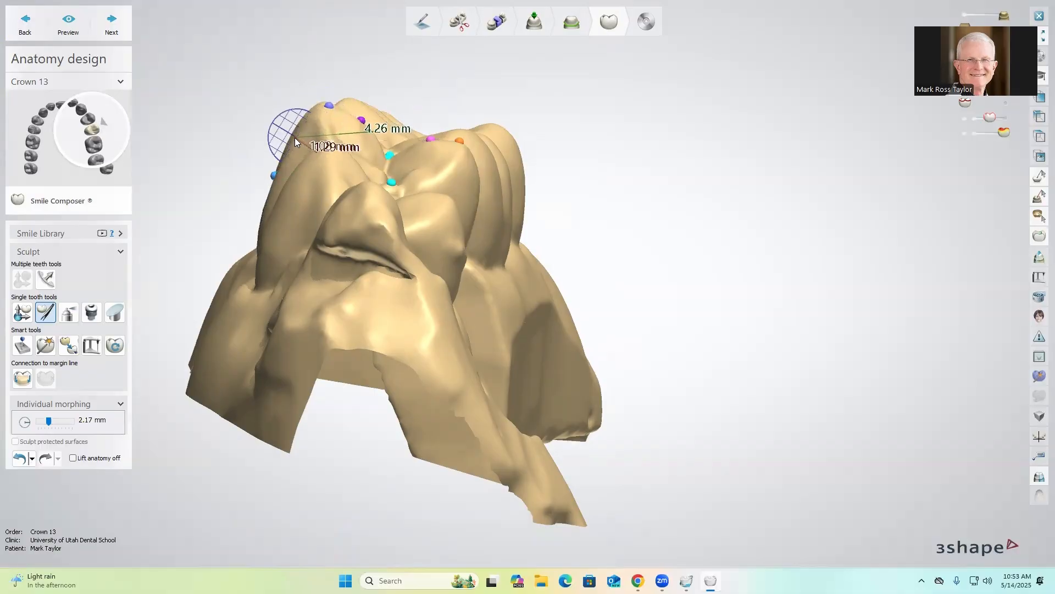
mouse_move(293, 137)
right_mouse_down()
mouse_move(330, 282)
mouse_move(431, 303)
mouse_move(403, 277)
right_mouse_up()
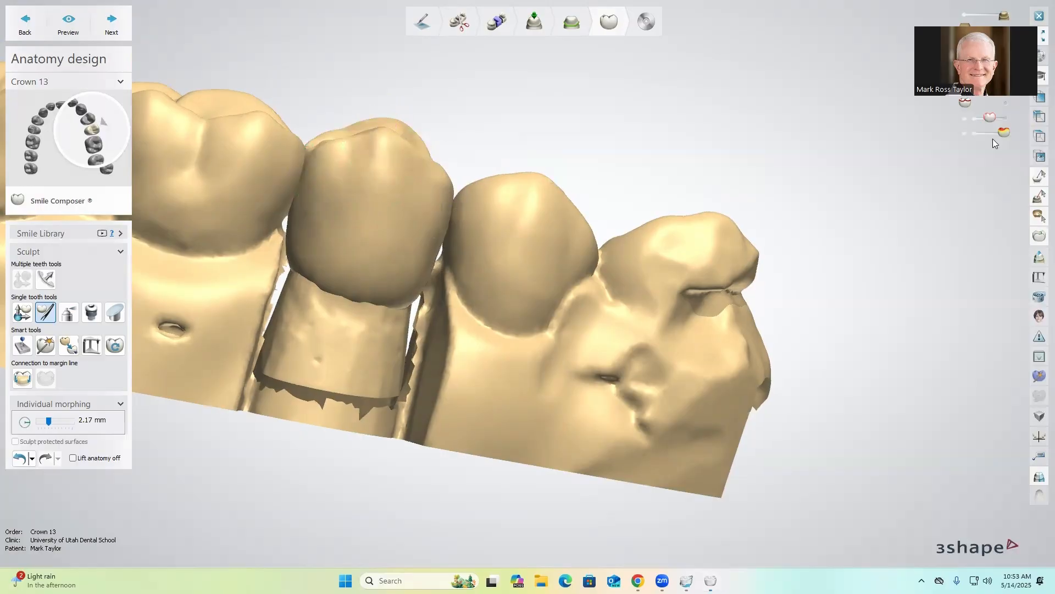
Show the opposing jaw and morph the crown's buccal cusp tip and its mesial and distal ridges against the opposing teeth.
left_click_drag(976, 61, 862, 52)
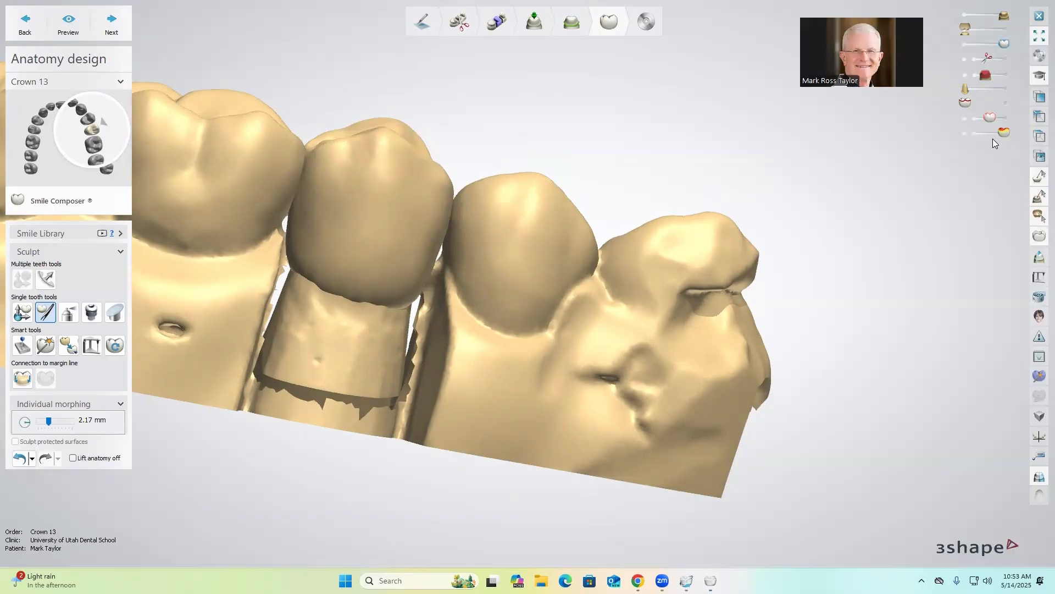
left_click_drag(970, 30, 1018, 38)
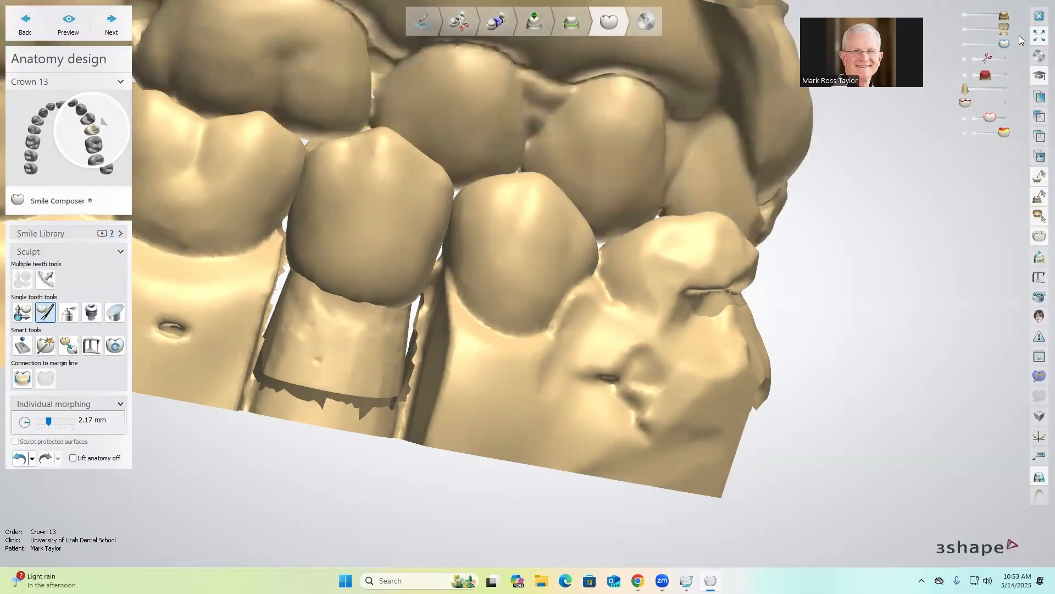
right_click_drag(693, 199, 682, 198)
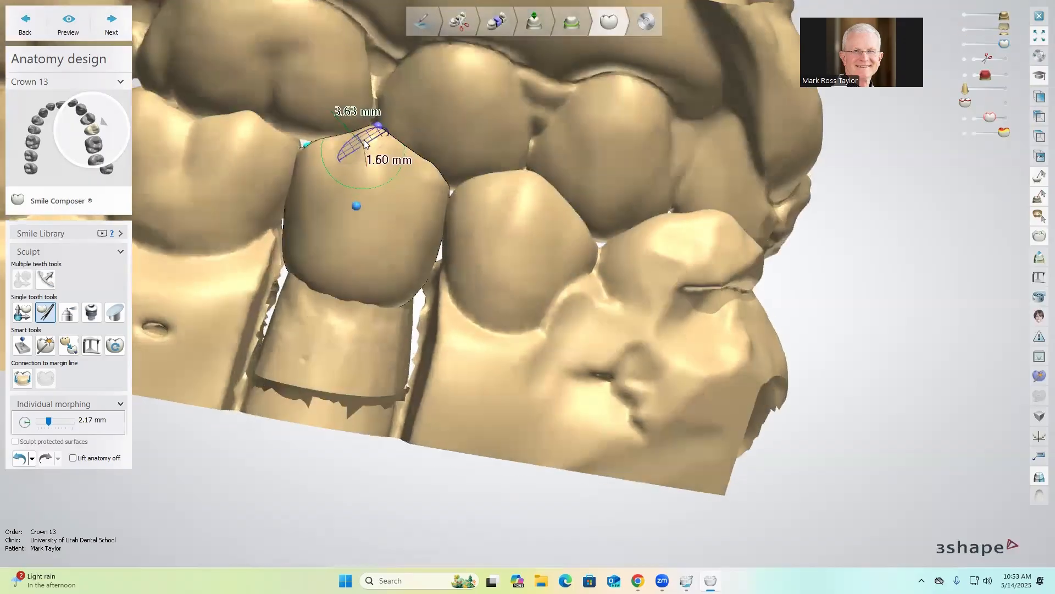
right_click_drag(460, 259, 460, 267)
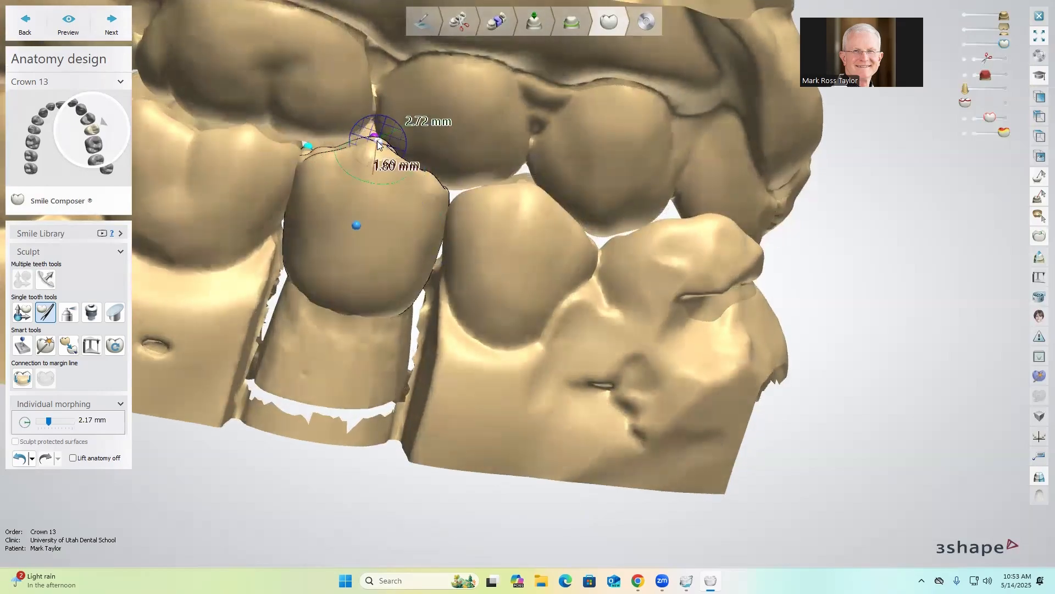
right_click_drag(466, 226, 448, 188)
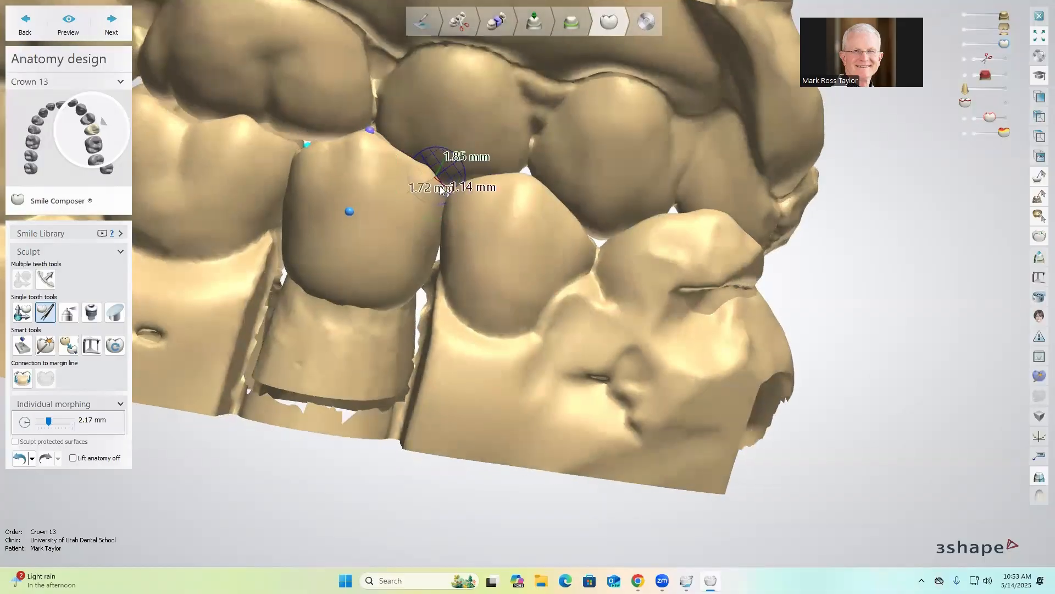
right_click_drag(478, 236, 488, 236)
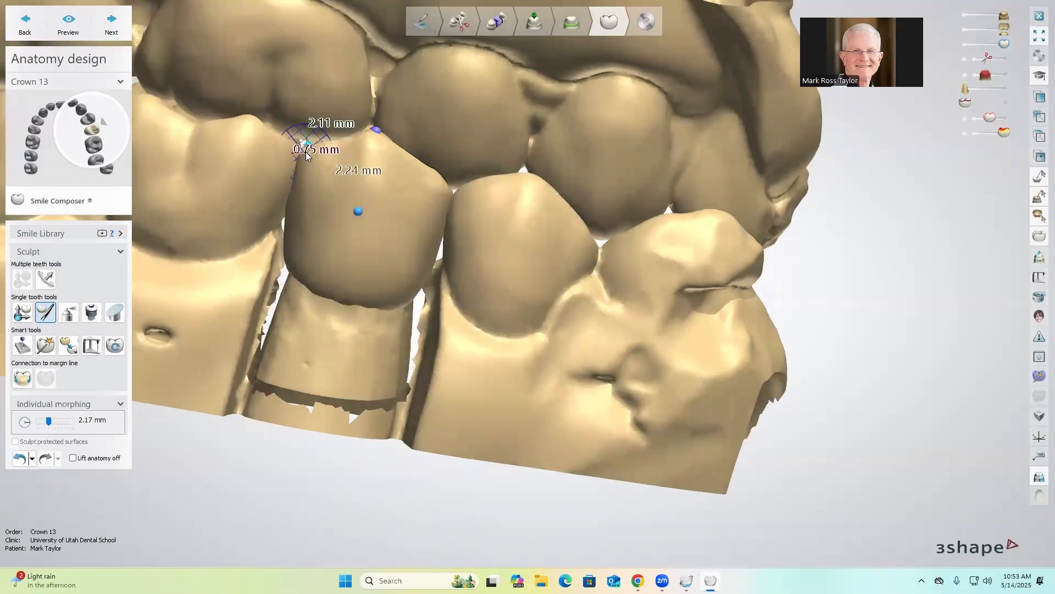
Shape the crown's lingual cusp tip against the opposing teeth from the lingual side and hide the opposing jaw.
mouse_move(537, 235)
right_mouse_down()
mouse_move(336, 196)
mouse_move(347, 138)
mouse_move(390, 103)
right_mouse_up()
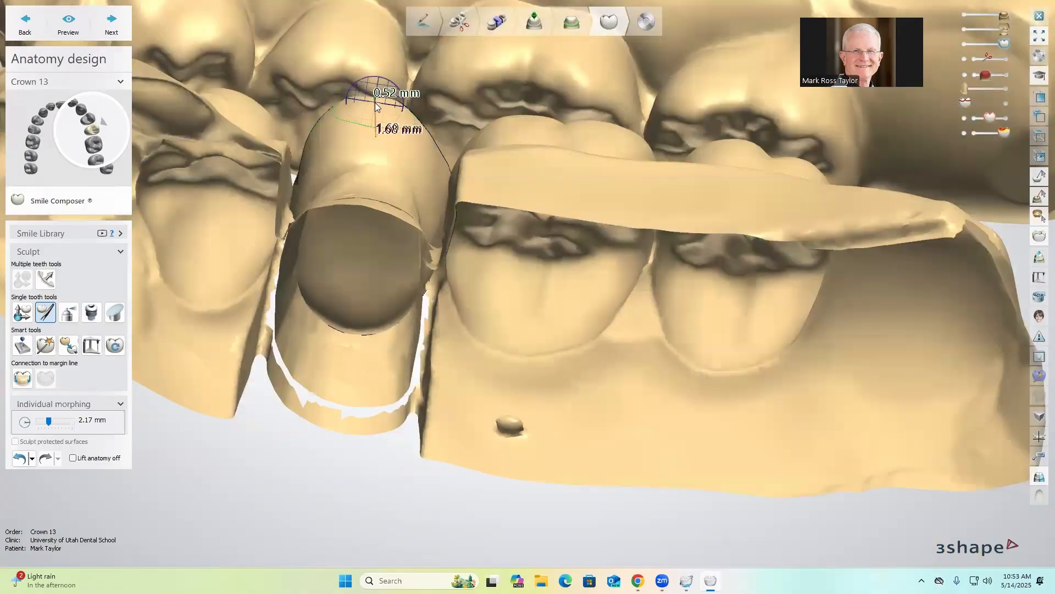
mouse_move(393, 112)
right_mouse_down()
mouse_move(403, 138)
mouse_move(322, 103)
right_mouse_up()
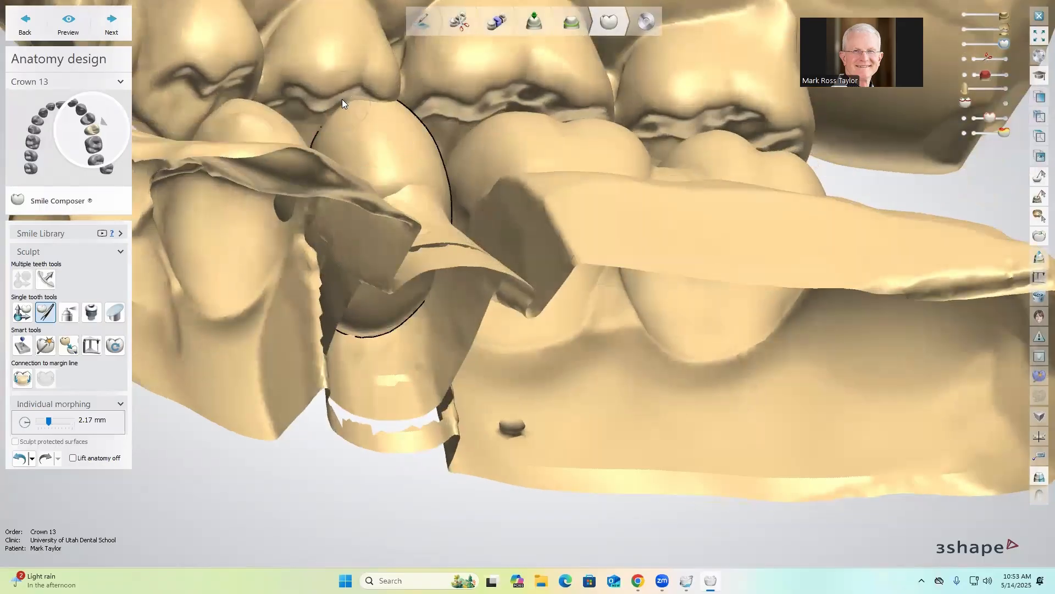
left_click(965, 28)
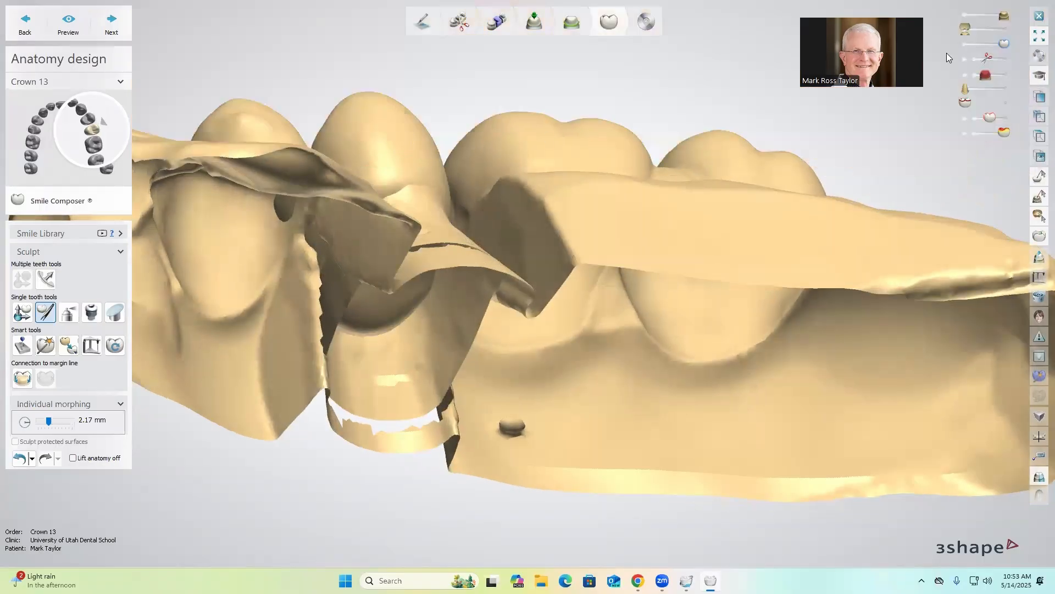
Set the morphing radius to 4.13 mm, show the opposing jaw again and reshape the lingual cusp where it penetrates the antagonist.
mouse_move(719, 241)
right_mouse_down()
mouse_move(688, 259)
mouse_move(530, 221)
mouse_move(462, 183)
right_mouse_up()
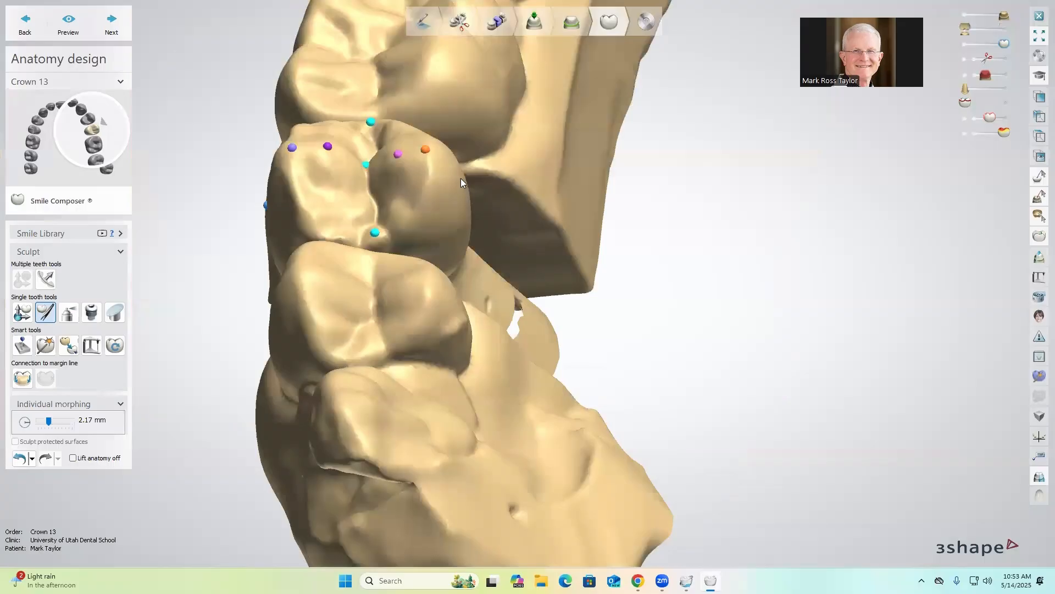
left_click_drag(50, 421, 62, 421)
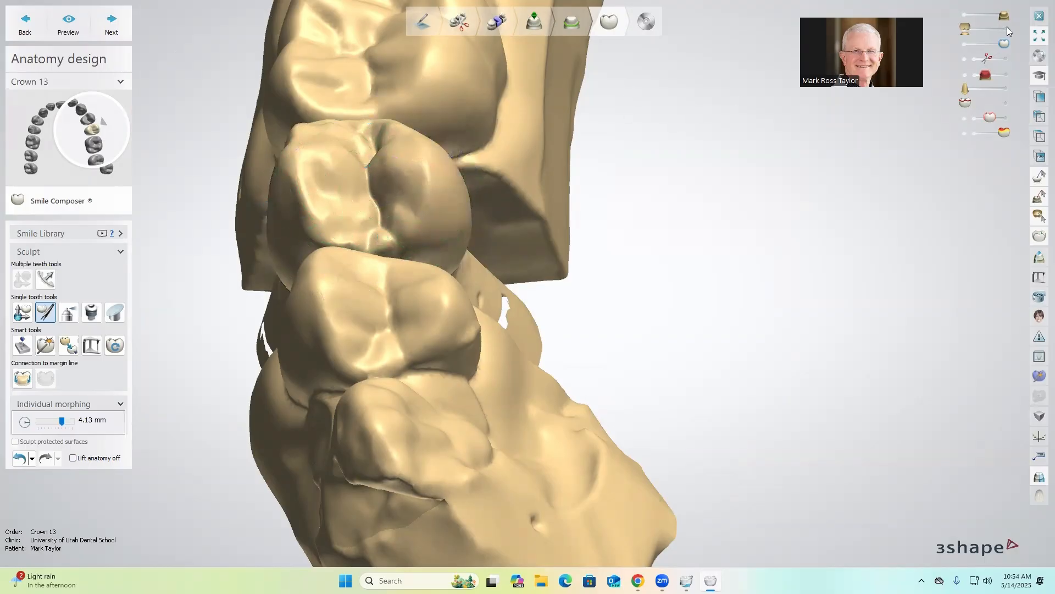
right_click_drag(465, 283, 501, 256)
mouse_move(440, 202)
right_mouse_down()
mouse_move(414, 229)
mouse_move(422, 317)
mouse_move(369, 384)
right_mouse_up()
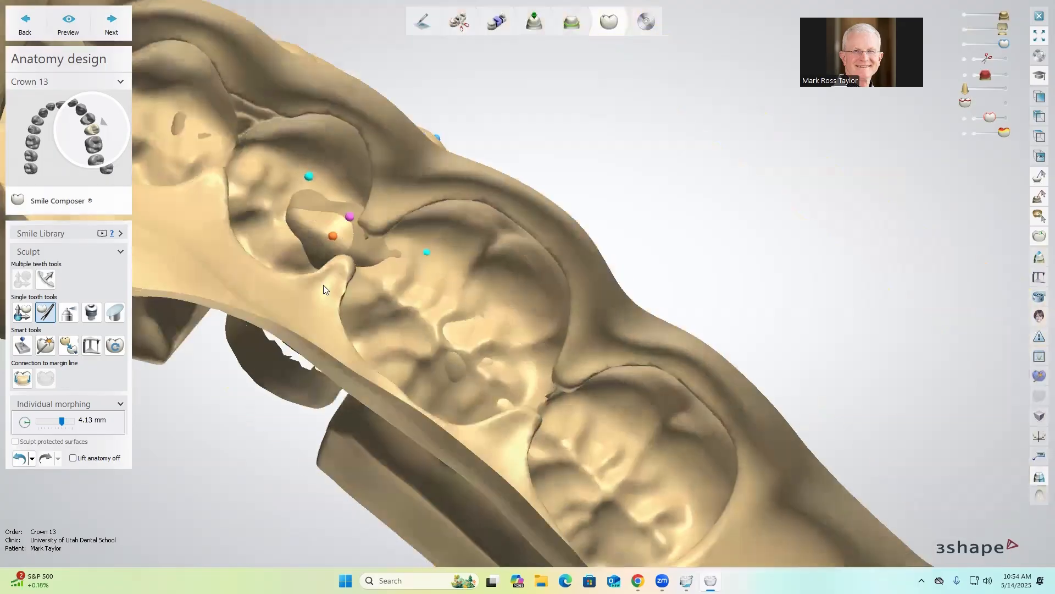
right_click_drag(335, 304, 336, 297)
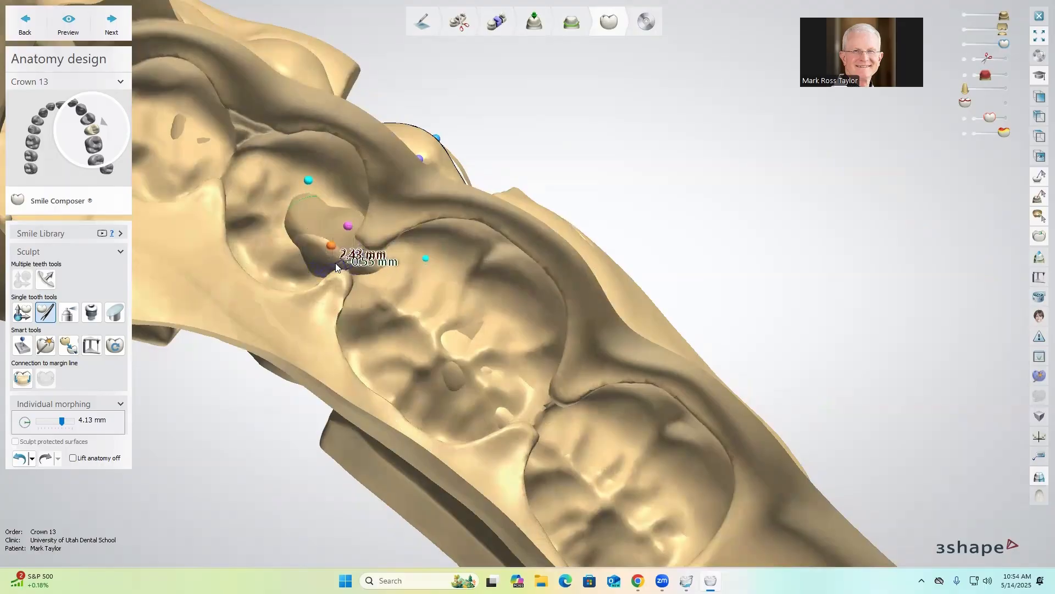
right_click_drag(305, 297, 306, 300)
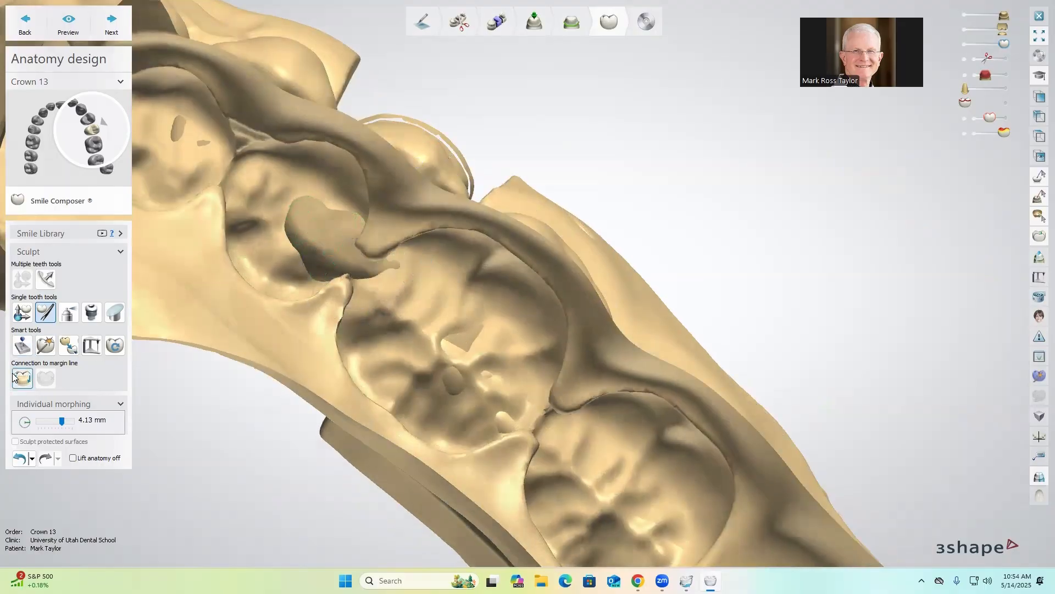
Refine the lingual cusp with the morphing radius set to 2.17 mm and hide the opposing jaw.
left_click_drag(62, 421, 48, 421)
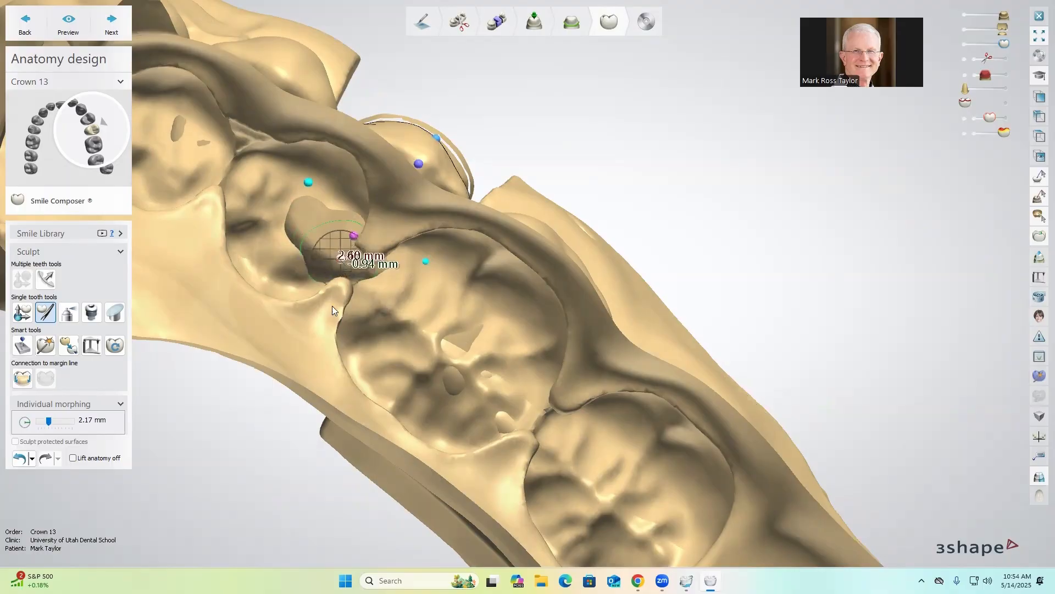
right_click_drag(334, 410, 343, 307)
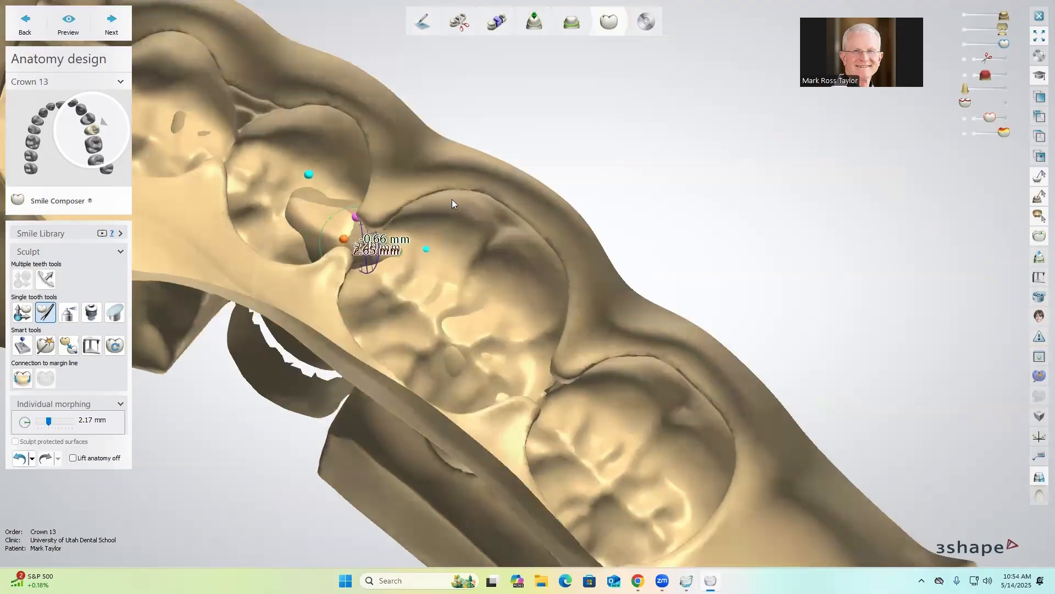
left_click_drag(1003, 30, 964, 30)
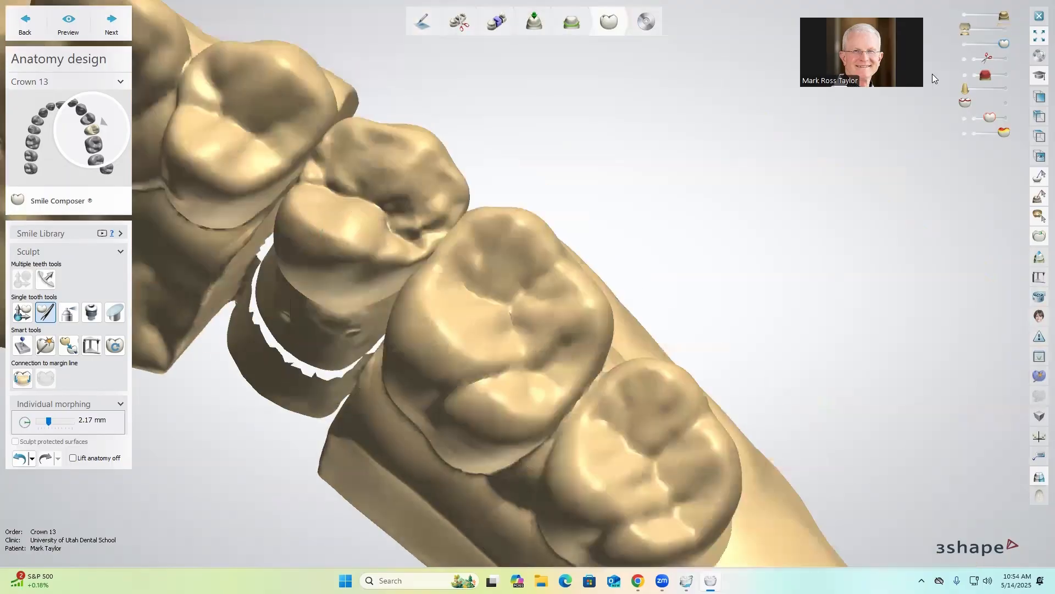
Check the crown from the lingual and buccal sides and turn on the collision lines.
right_click_drag(932, 74, 933, 135)
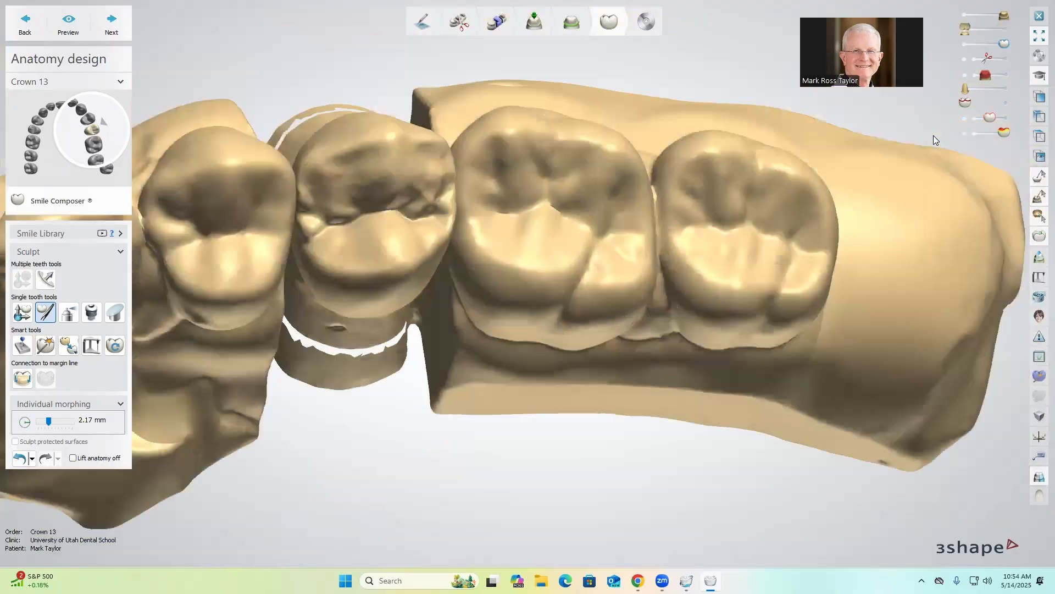
right_click_drag(696, 74, 501, 254)
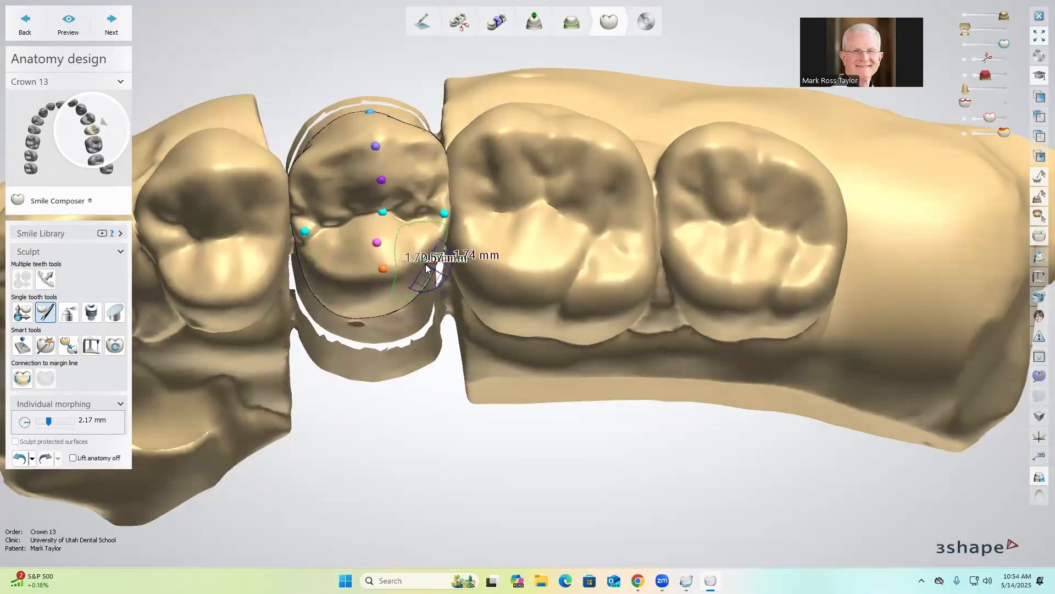
right_click_drag(433, 270, 493, 329)
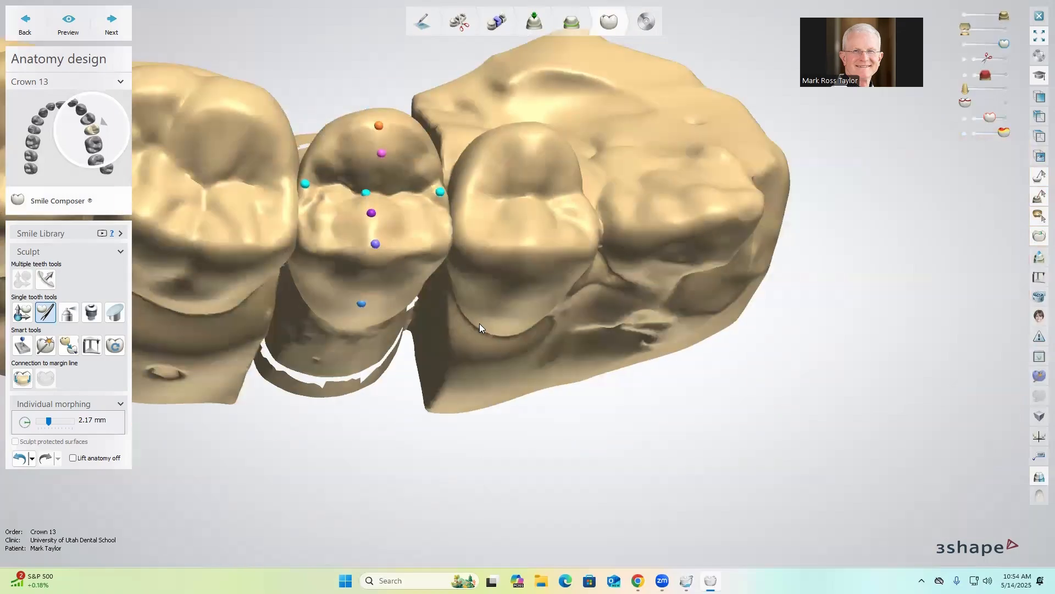
right_click_drag(479, 324, 509, 275)
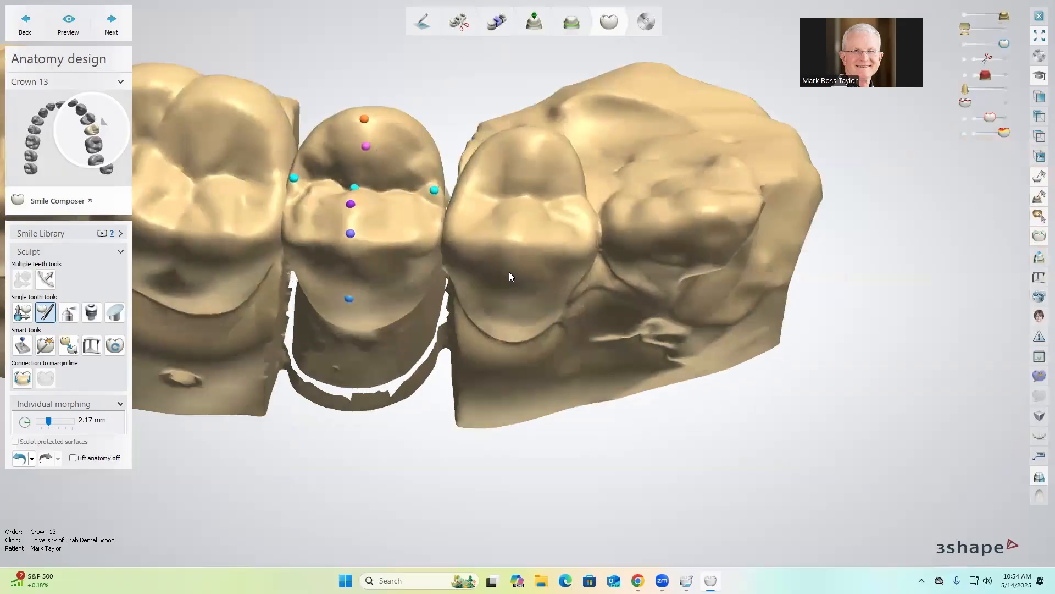
right_click_drag(478, 209, 499, 190)
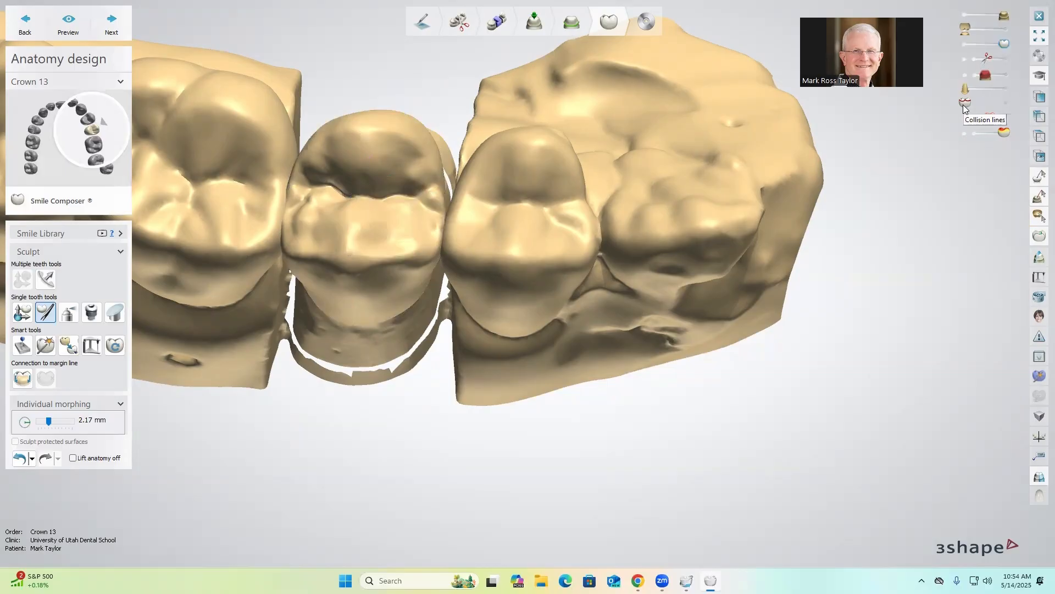
left_click_drag(965, 104, 1006, 104)
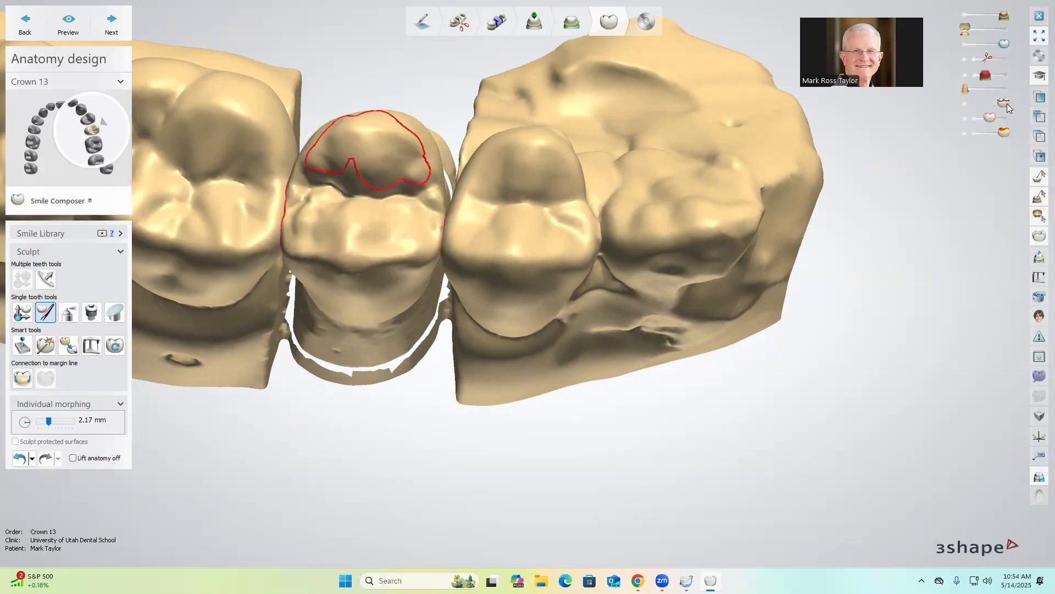
Morph the crown's lingual cusp down where it collides with the opposing teeth, using a radius of 3.64 mm and then 1.68 mm.
right_click_drag(684, 249, 407, 165)
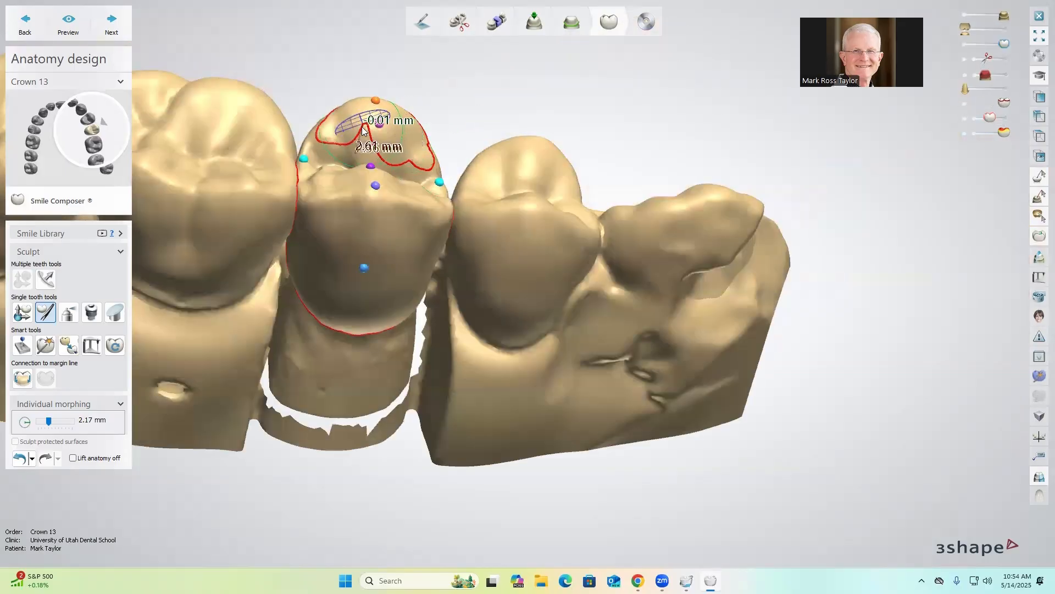
right_click_drag(586, 296, 585, 281)
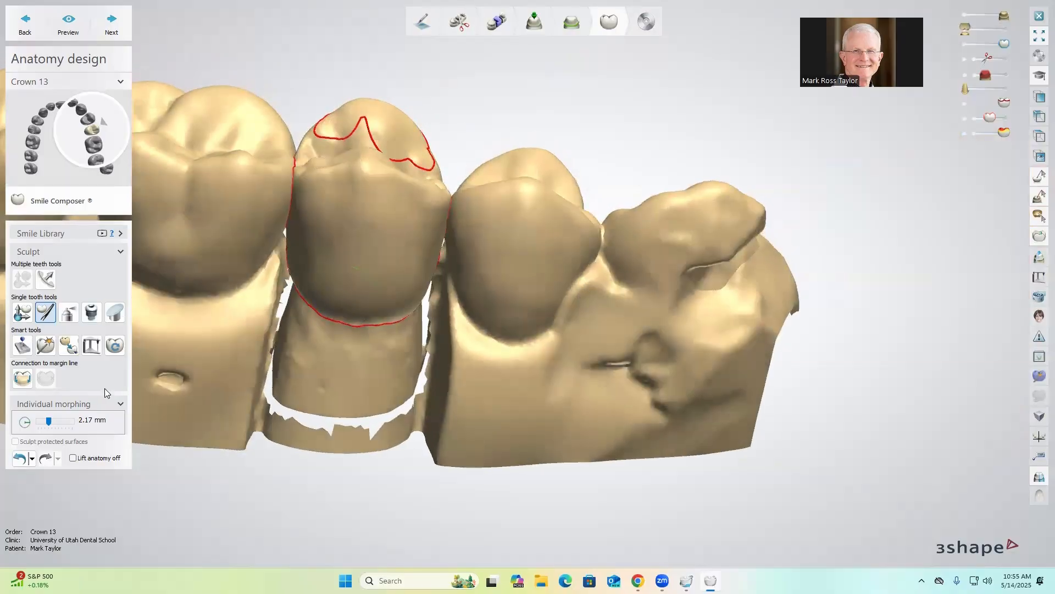
left_click_drag(49, 421, 61, 426)
mouse_move(349, 100)
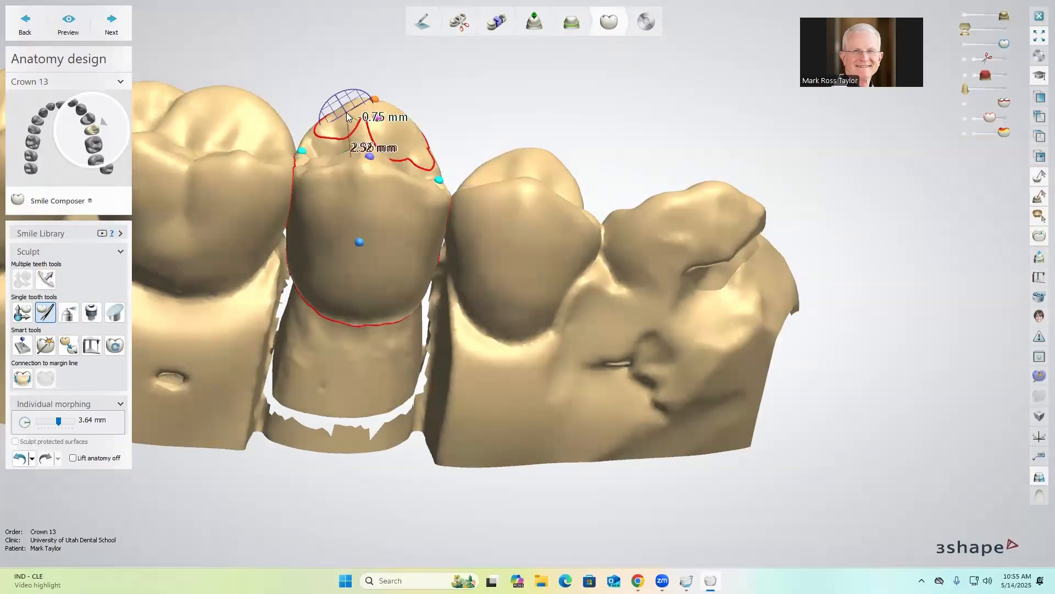
left_click_drag(346, 124, 402, 138)
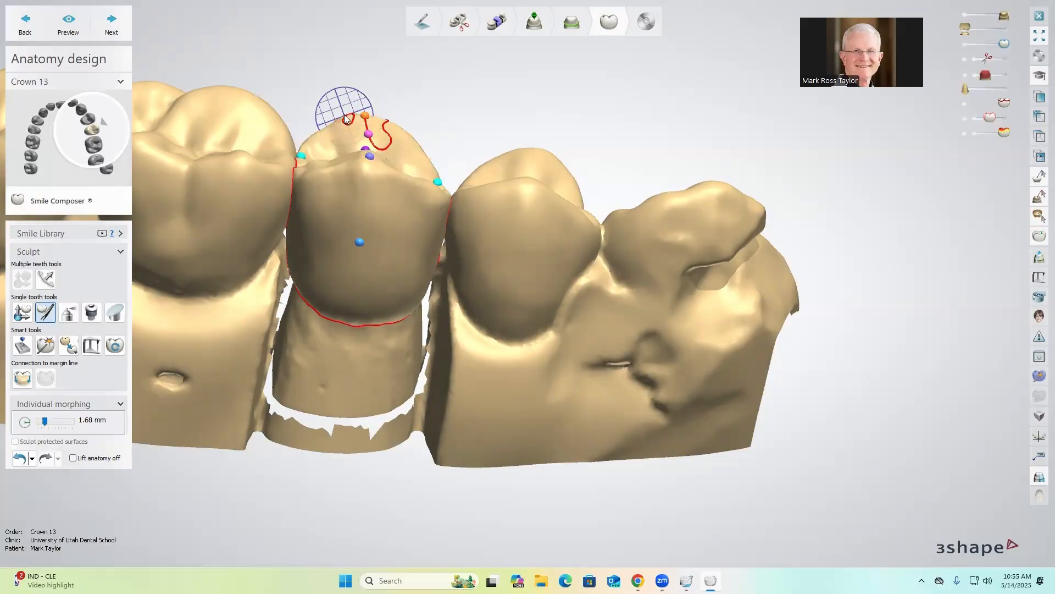
left_click_drag(381, 130, 372, 122)
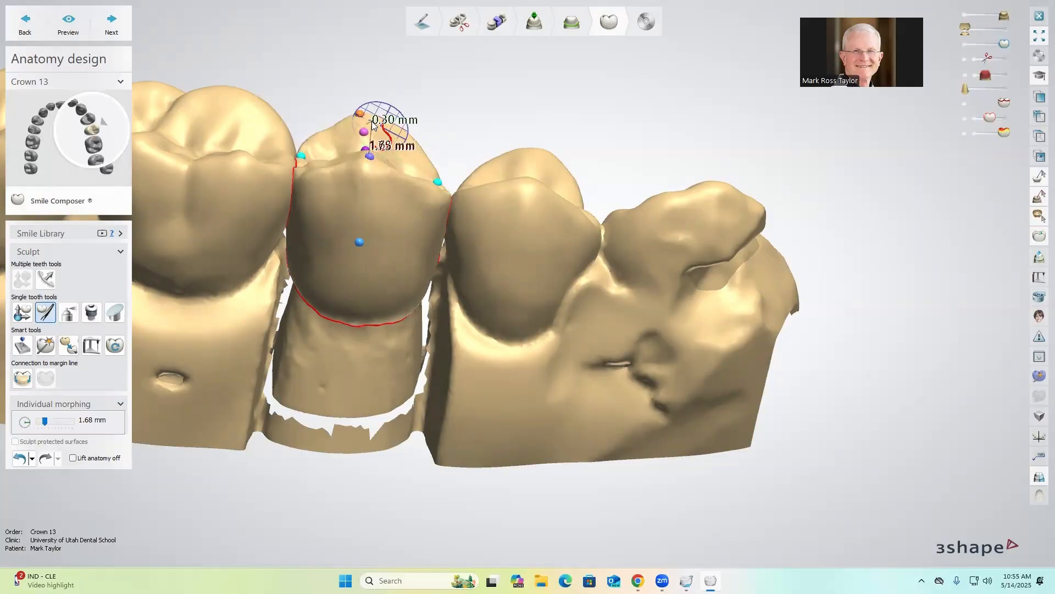
Refine the lingual cusp tip with the 1.68 mm morphing radius to reduce its collision area to a small contact.
right_click_drag(496, 151, 495, 175)
mouse_move(361, 116)
left_mouse_down()
mouse_move(398, 136)
mouse_move(389, 136)
left_mouse_up()
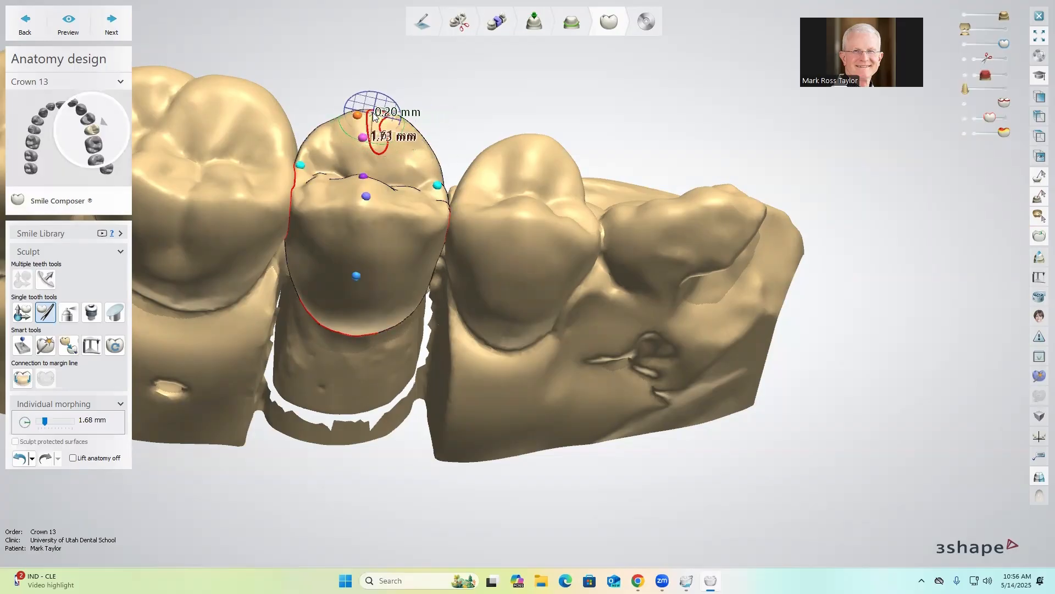
mouse_move(324, 193)
right_mouse_down()
mouse_move(387, 146)
mouse_move(577, 243)
mouse_move(457, 179)
right_mouse_up()
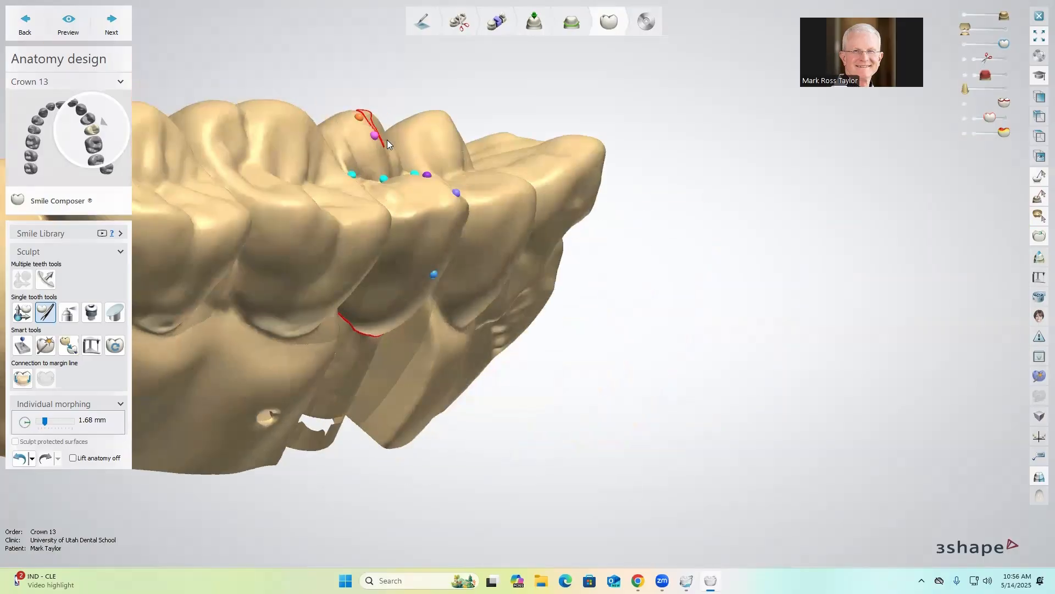
mouse_move(542, 158)
right_mouse_down()
mouse_move(479, 161)
mouse_move(363, 126)
right_mouse_up()
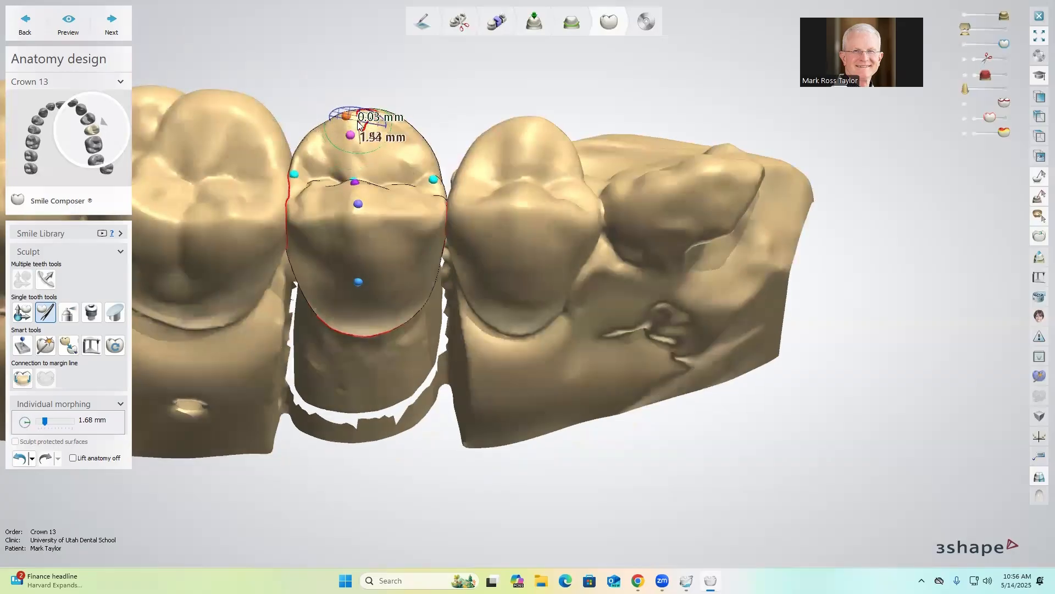
Morph the crown's central occlusal area with the 1.68 mm radius to build a contact against the opposing teeth.
right_click_drag(498, 191, 476, 206)
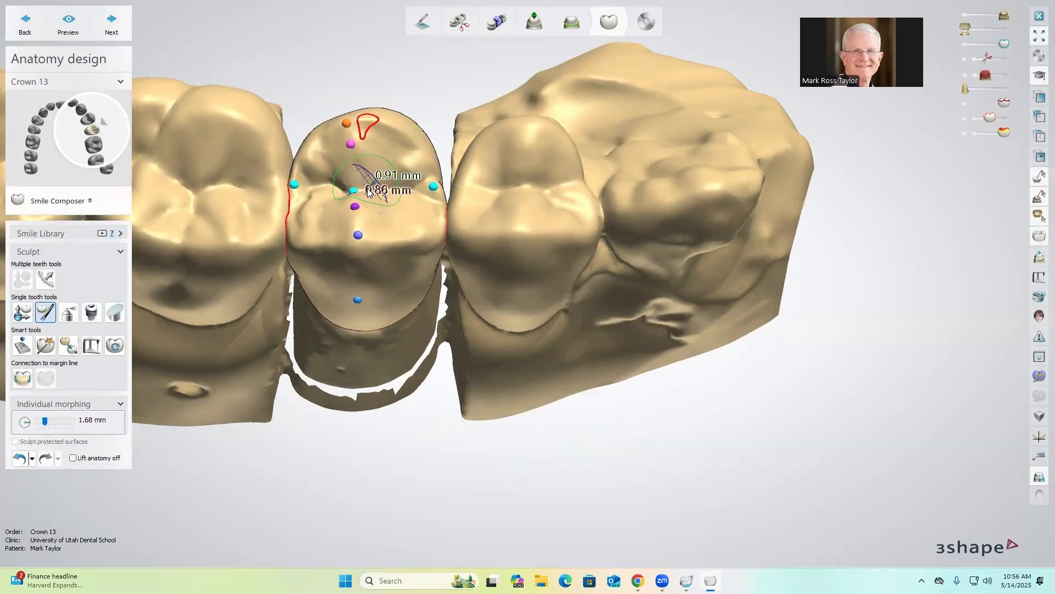
right_click_drag(538, 237, 526, 219)
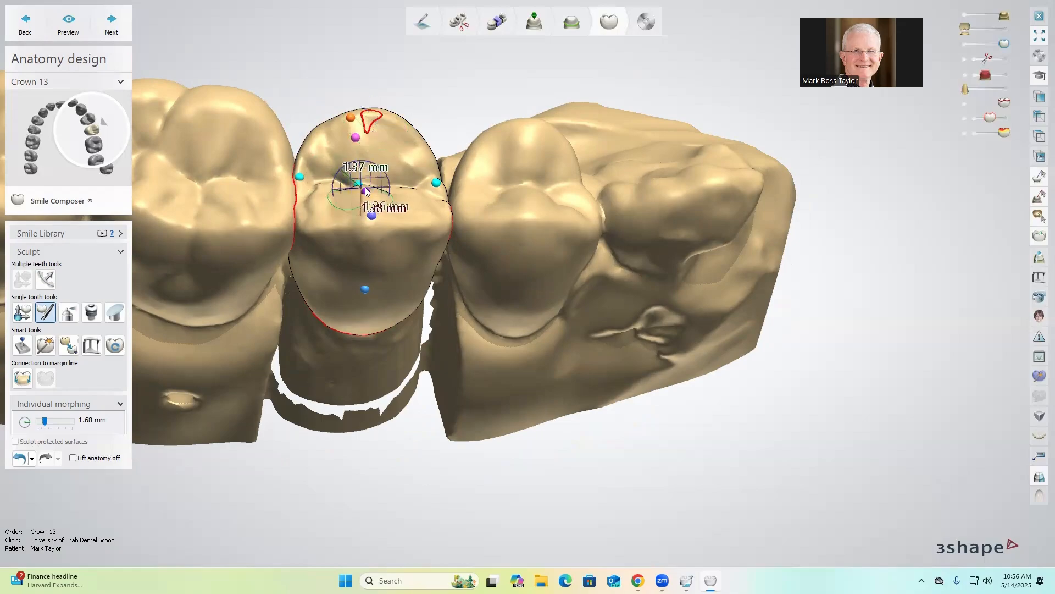
mouse_move(381, 348)
right_mouse_down()
mouse_move(401, 333)
mouse_move(397, 316)
right_mouse_up()
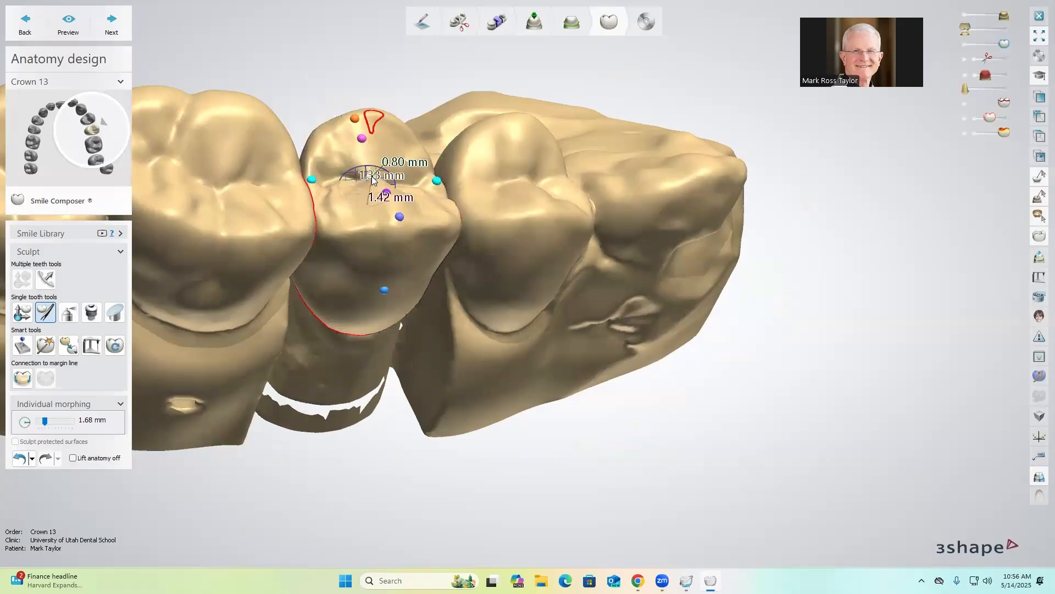
right_click_drag(454, 268, 454, 260)
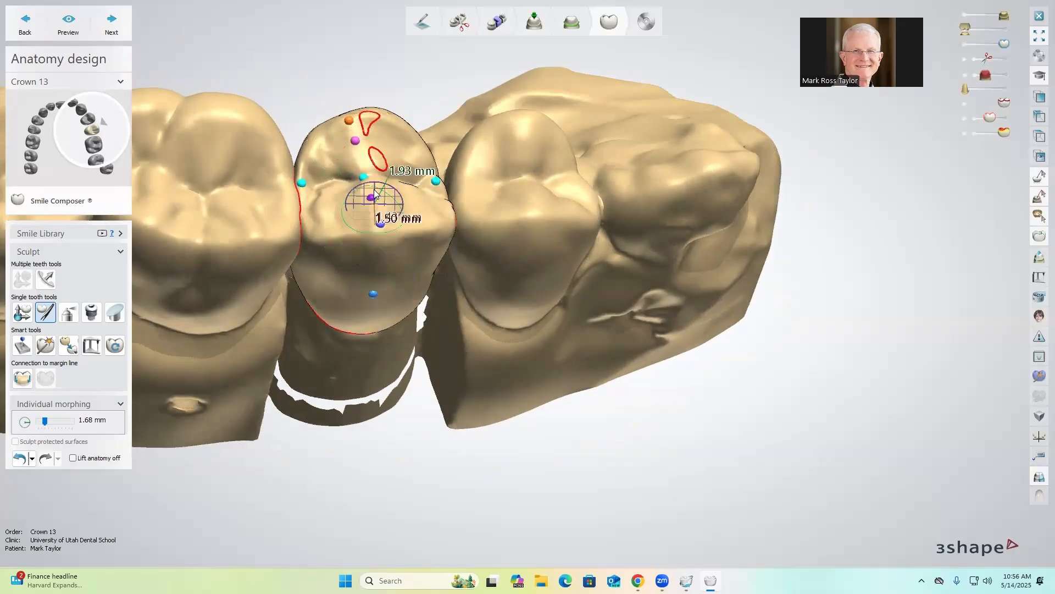
Shape the inner slope of the lingual cusp beside the central contact, reducing the morphing radius to 0.70 mm.
mouse_move(515, 314)
right_mouse_down()
mouse_move(442, 257)
mouse_move(426, 266)
mouse_move(443, 276)
mouse_move(418, 212)
right_mouse_up()
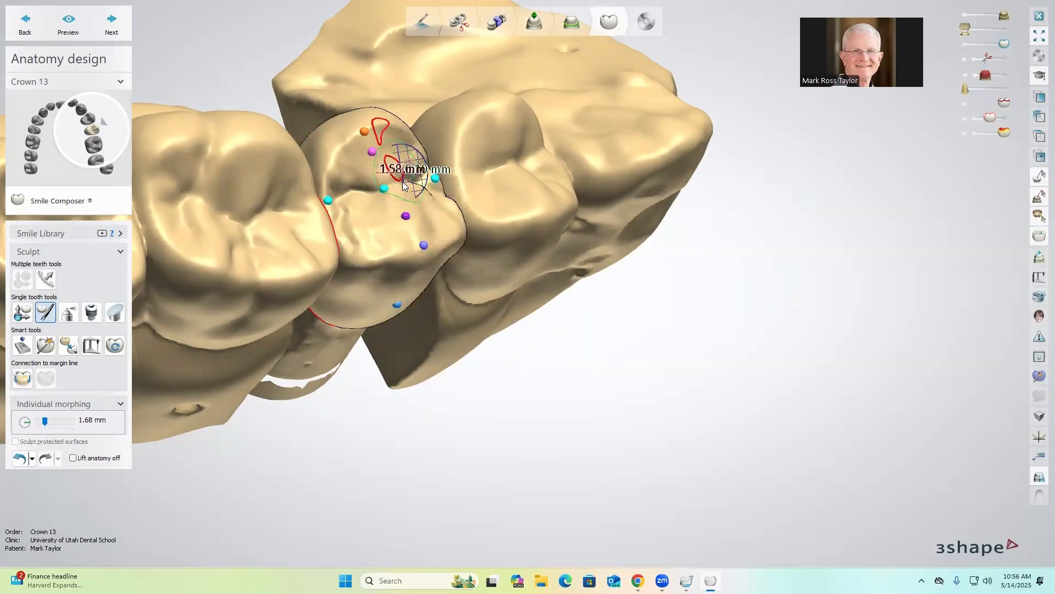
right_click_drag(423, 182, 528, 238)
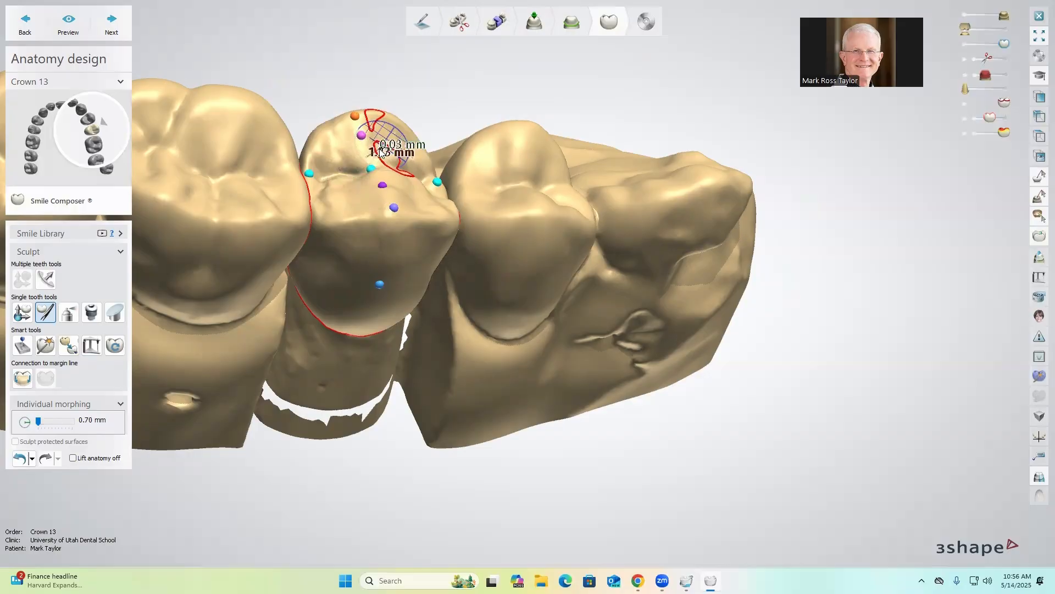
right_click_drag(416, 166, 412, 189)
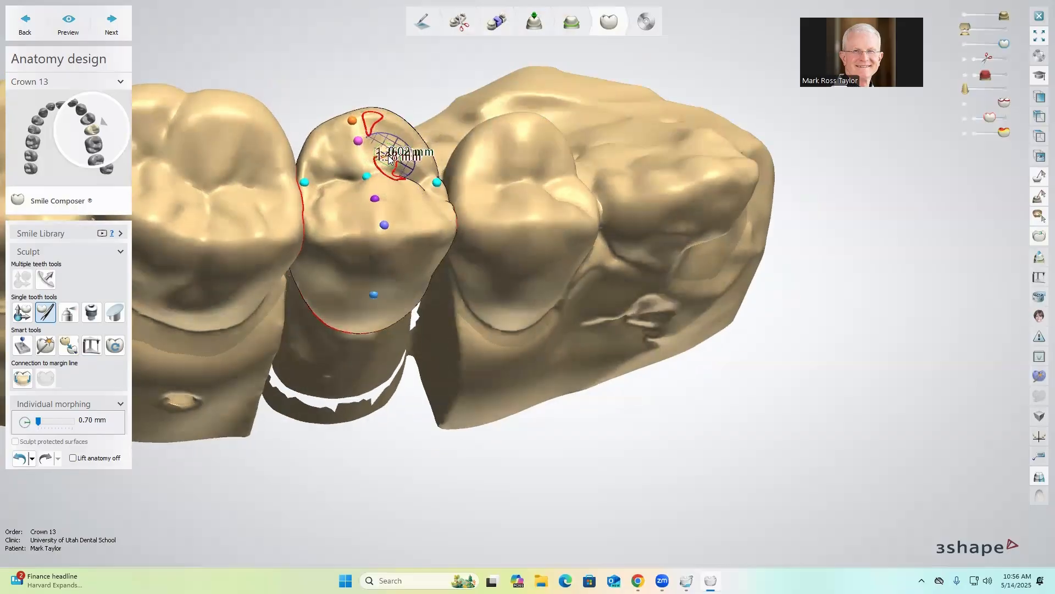
mouse_move(424, 169)
right_mouse_down()
mouse_move(438, 161)
mouse_move(460, 198)
mouse_move(379, 171)
right_mouse_up()
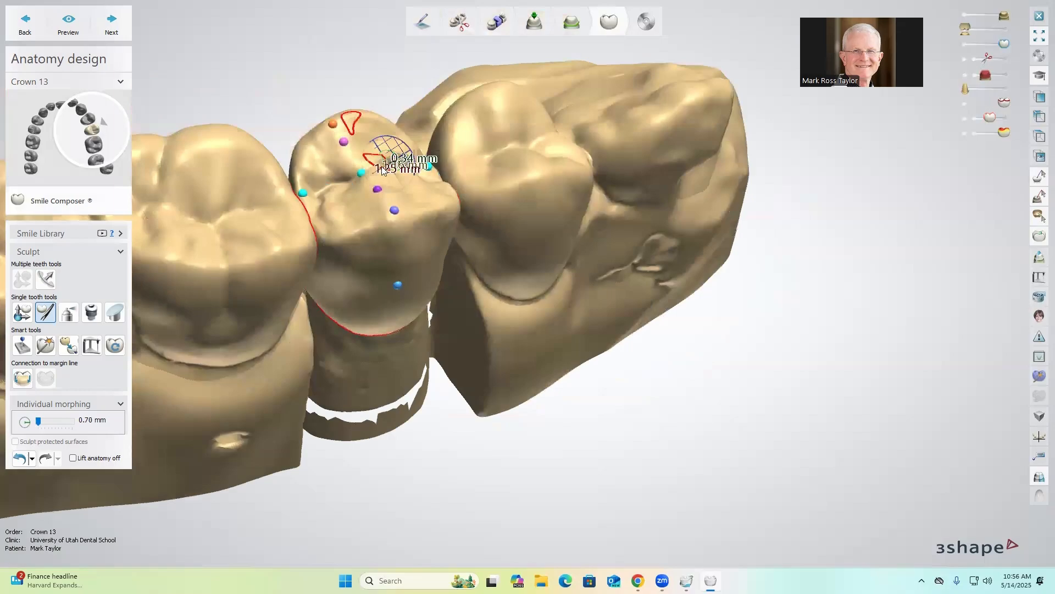
mouse_move(476, 163)
right_mouse_down()
mouse_move(487, 151)
mouse_move(452, 140)
mouse_move(430, 152)
mouse_move(448, 162)
mouse_move(453, 191)
right_mouse_up()
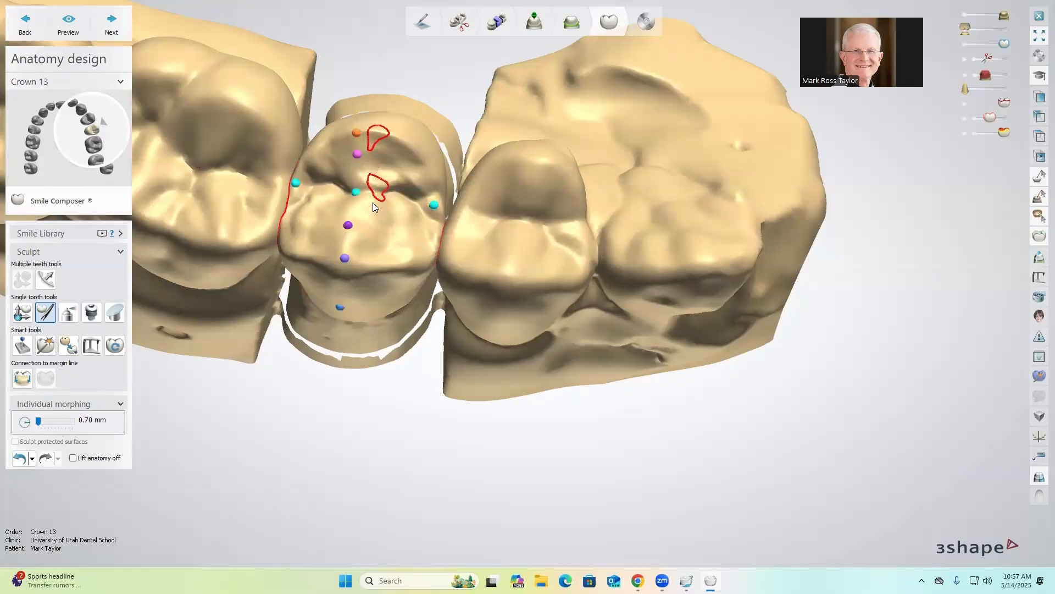
Set the morphing radius to 2.17 mm and reshape the crown's mesial marginal ridge next to the neighbouring premolar.
right_click_drag(534, 290, 469, 198)
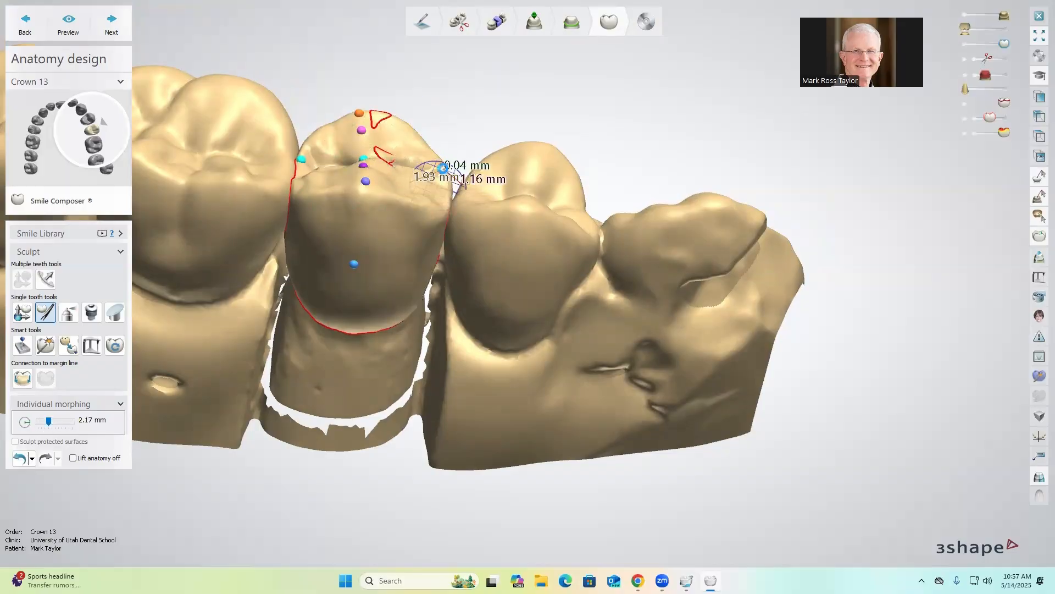
right_click_drag(522, 238, 447, 165)
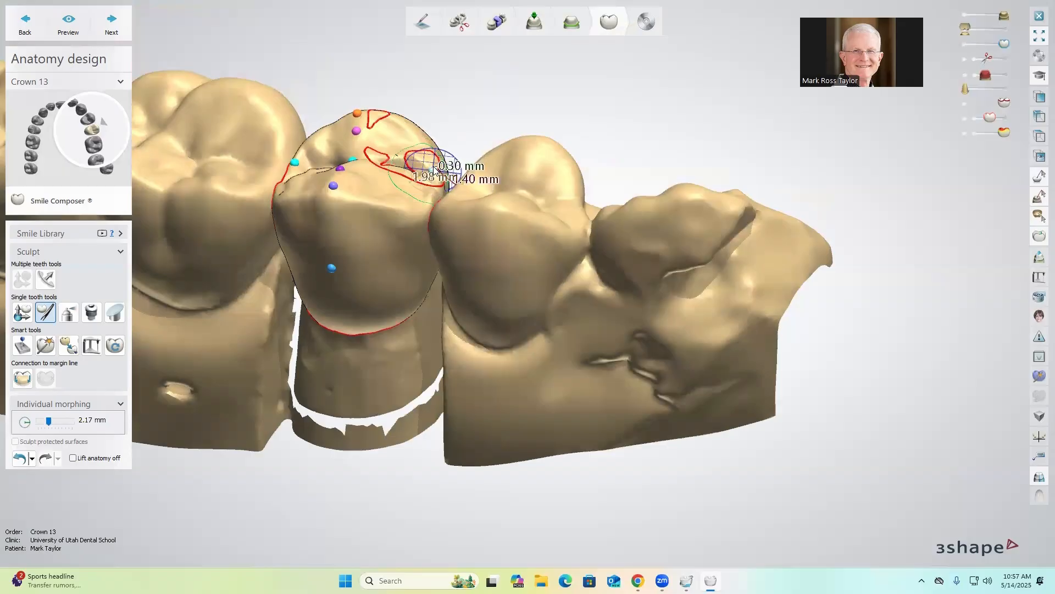
mouse_move(457, 175)
right_mouse_down()
mouse_move(474, 194)
mouse_move(410, 218)
mouse_move(398, 233)
mouse_move(409, 216)
mouse_move(404, 184)
right_mouse_up()
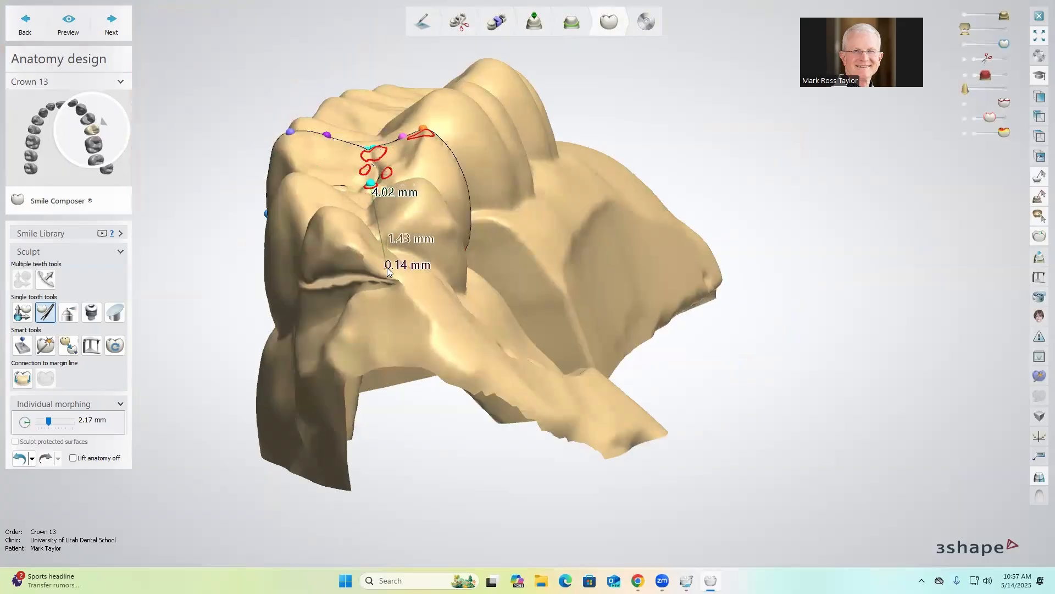
right_click_drag(388, 270, 408, 301)
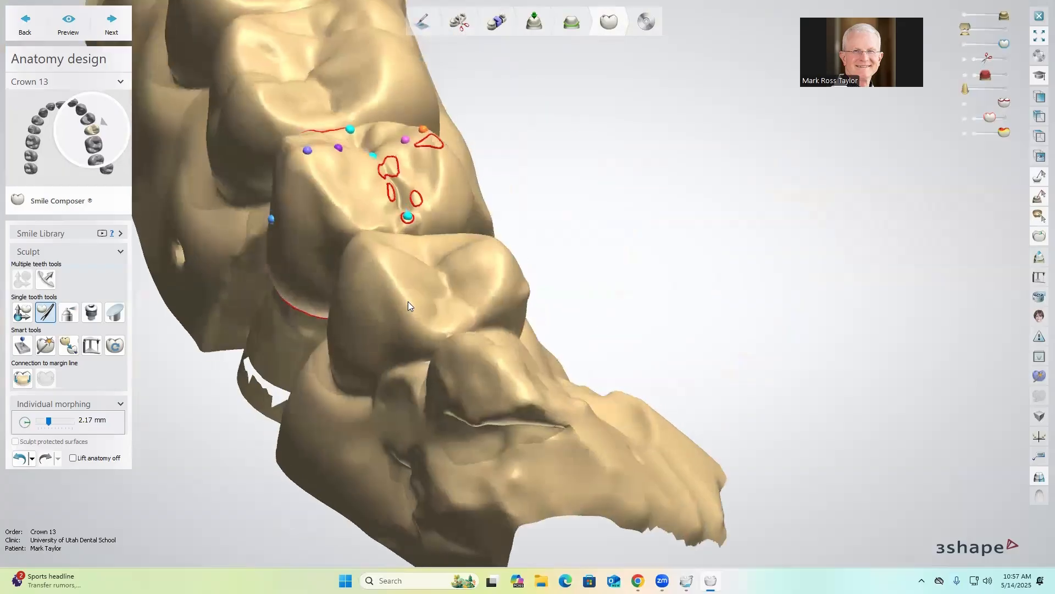
mouse_move(414, 324)
right_mouse_down()
mouse_move(416, 298)
mouse_move(386, 298)
mouse_move(398, 214)
right_mouse_up()
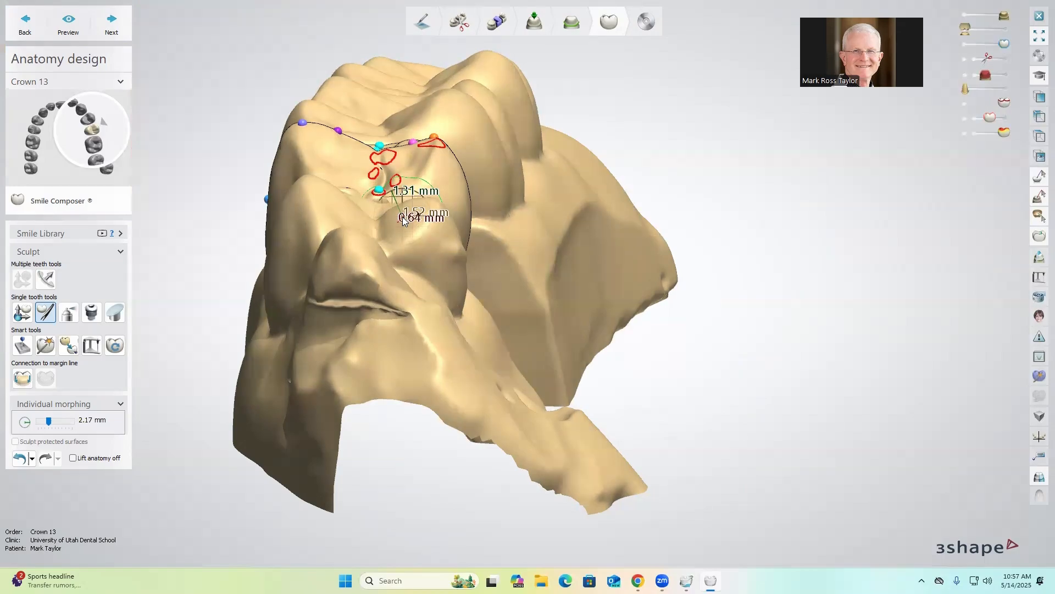
Lower the mesial marginal ridge with the 2.17 mm morphing radius to clear its collisions with the opposing teeth.
mouse_move(414, 258)
right_mouse_down()
mouse_move(498, 254)
mouse_move(515, 312)
mouse_move(507, 268)
right_mouse_up()
right_click_drag(485, 175, 484, 149)
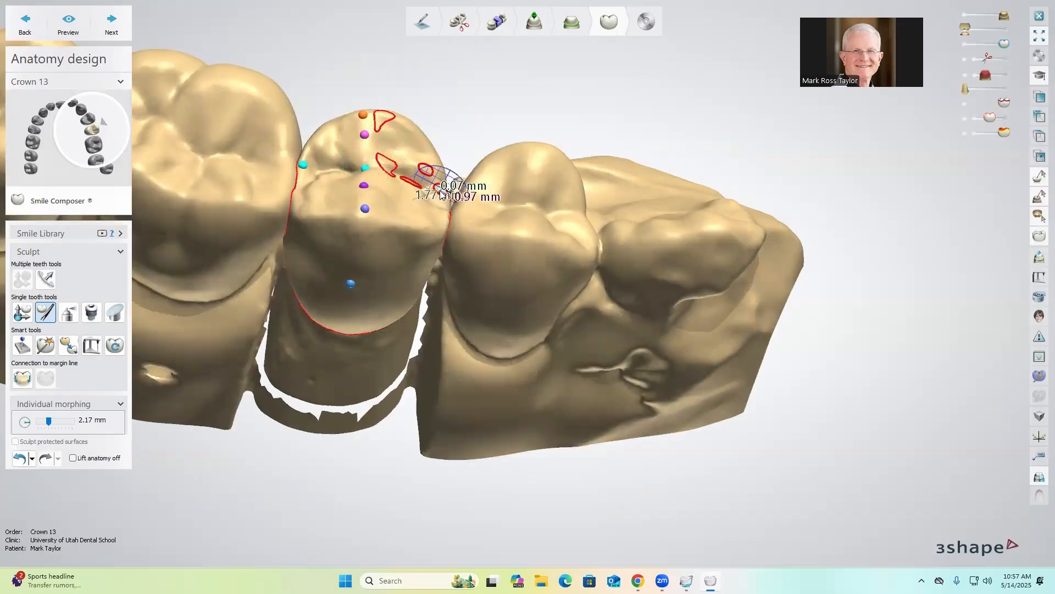
mouse_move(542, 197)
right_mouse_down()
mouse_move(515, 207)
mouse_move(517, 180)
mouse_move(472, 191)
right_mouse_up()
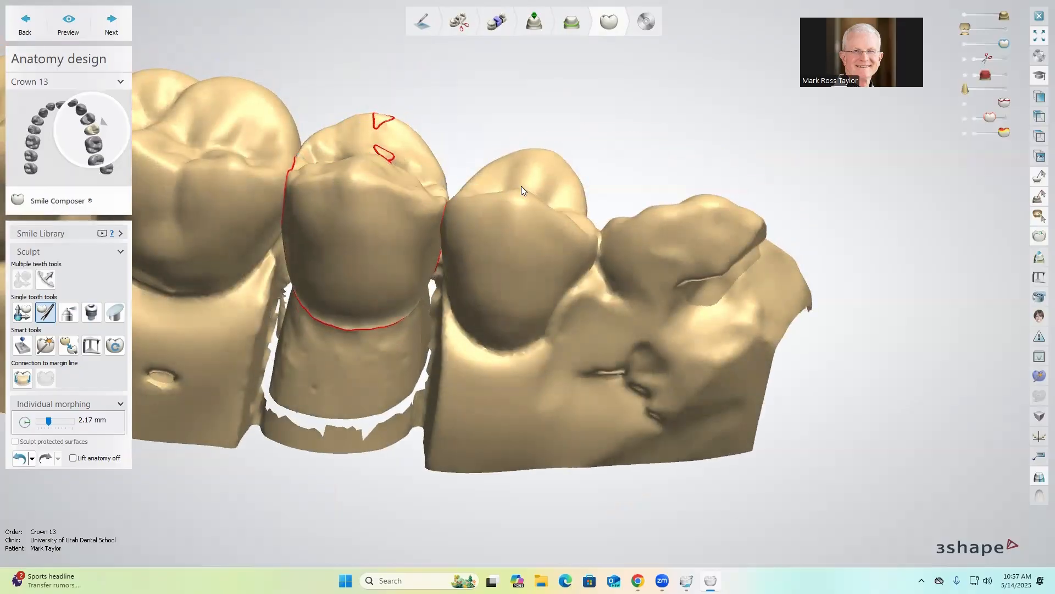
Morph the central occlusal area with the 2.17 mm radius to shrink the remaining central contact.
mouse_move(513, 198)
right_mouse_down()
mouse_move(526, 210)
mouse_move(515, 221)
right_mouse_up()
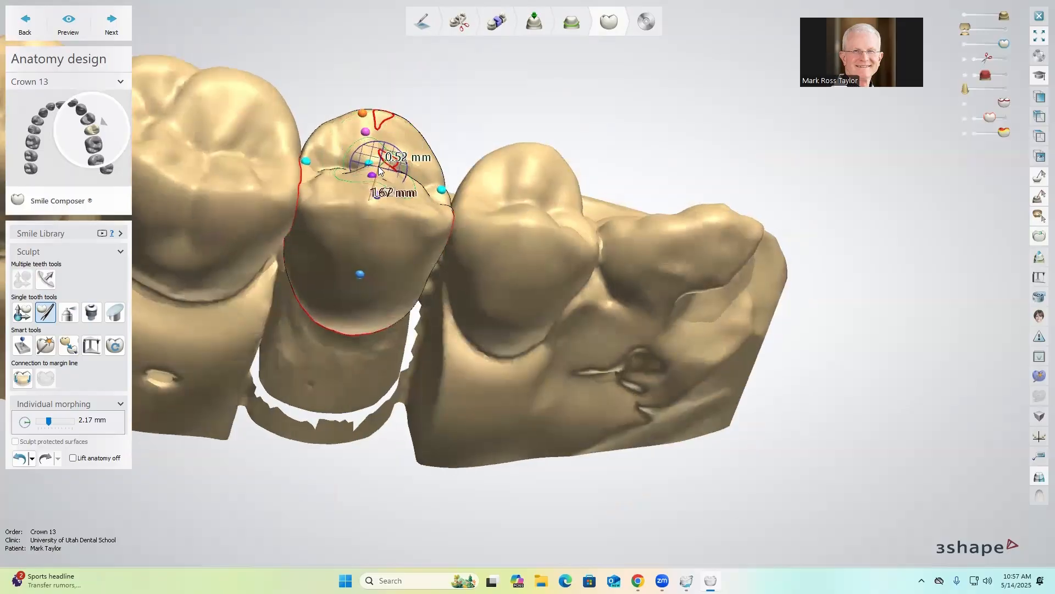
right_click_drag(461, 189, 406, 167)
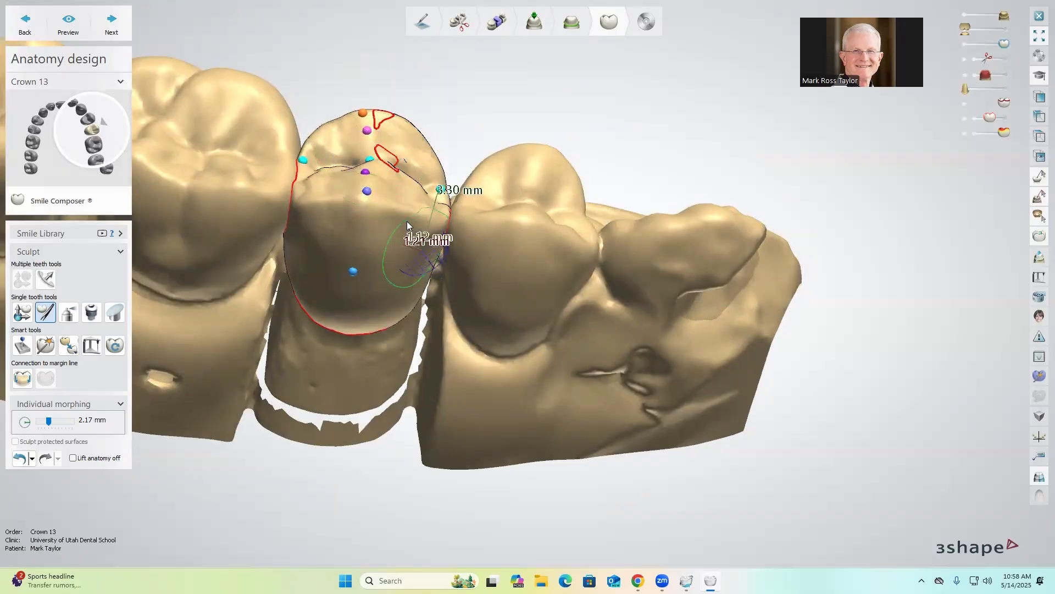
left_click_drag(375, 162, 378, 160)
right_click_drag(370, 156, 374, 172)
mouse_move(376, 170)
left_mouse_down()
mouse_move(412, 170)
mouse_move(363, 167)
left_mouse_up()
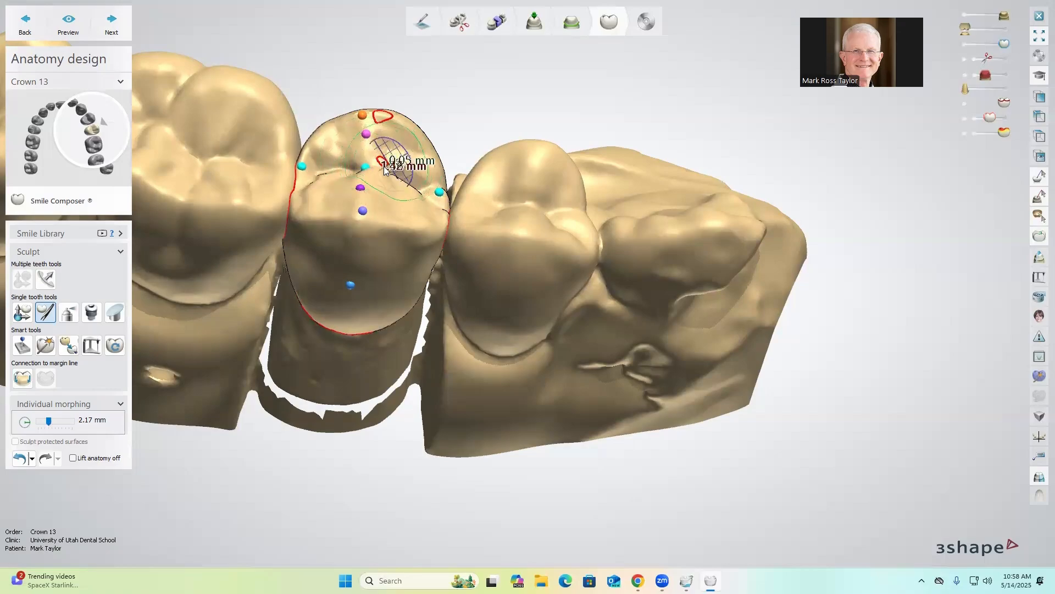
Activate the Wax knife in adding mode and set its radius to 0.76 mm.
right_click_drag(365, 170, 431, 193)
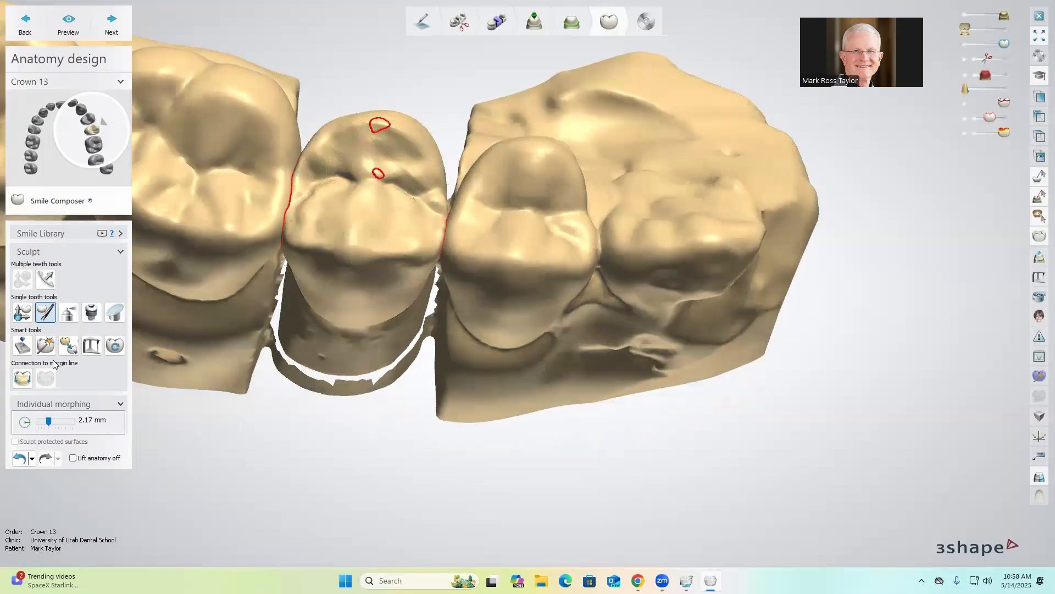
left_click(69, 312)
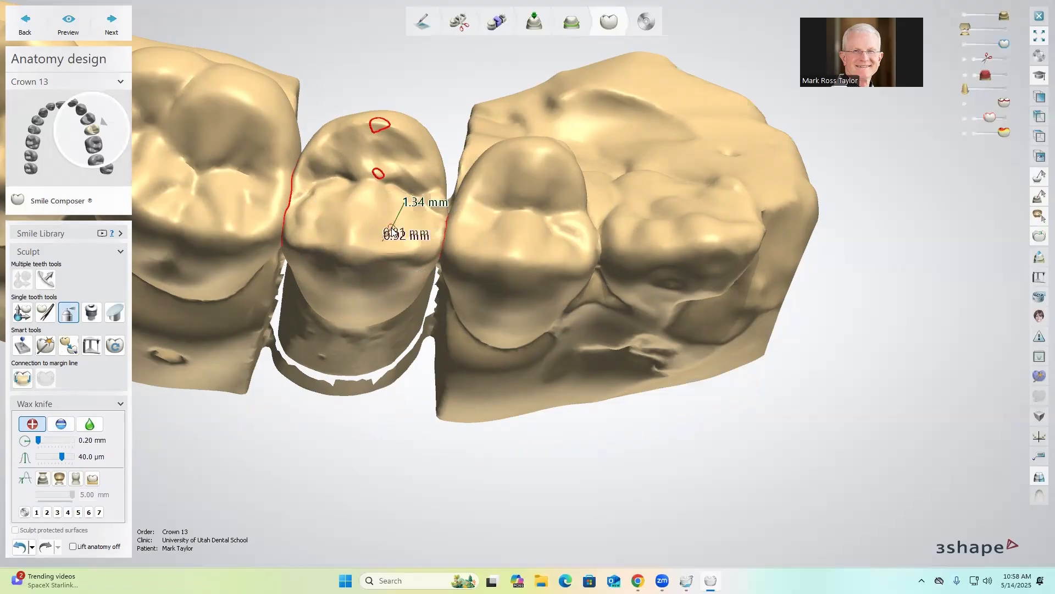
left_click(50, 441)
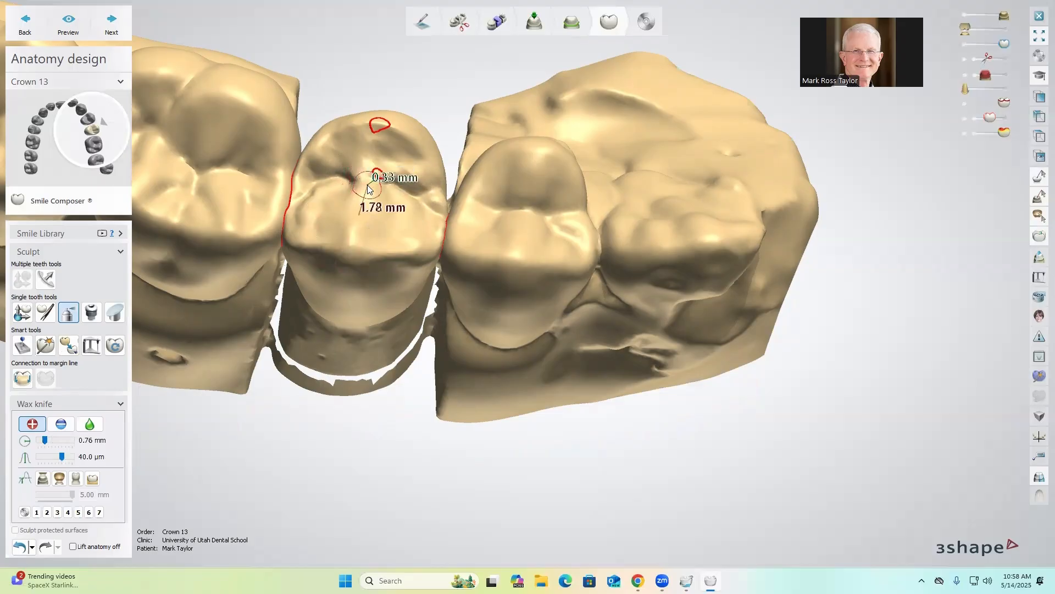
Try building up wax in the crown's central fossa beside the central contact, and undo the addition.
right_click_drag(398, 276, 397, 290)
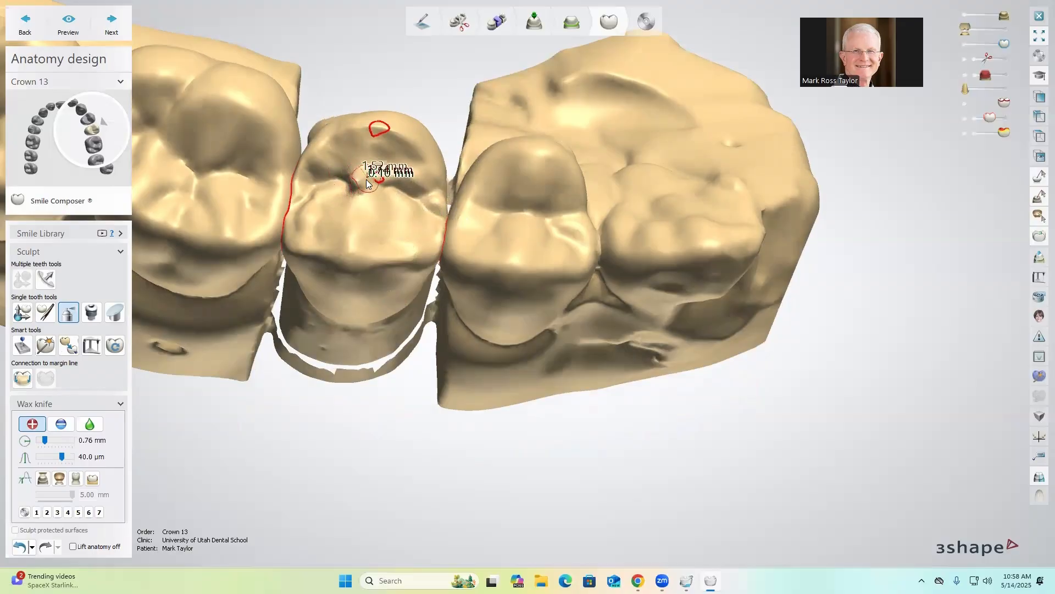
right_click_drag(266, 538, 281, 500)
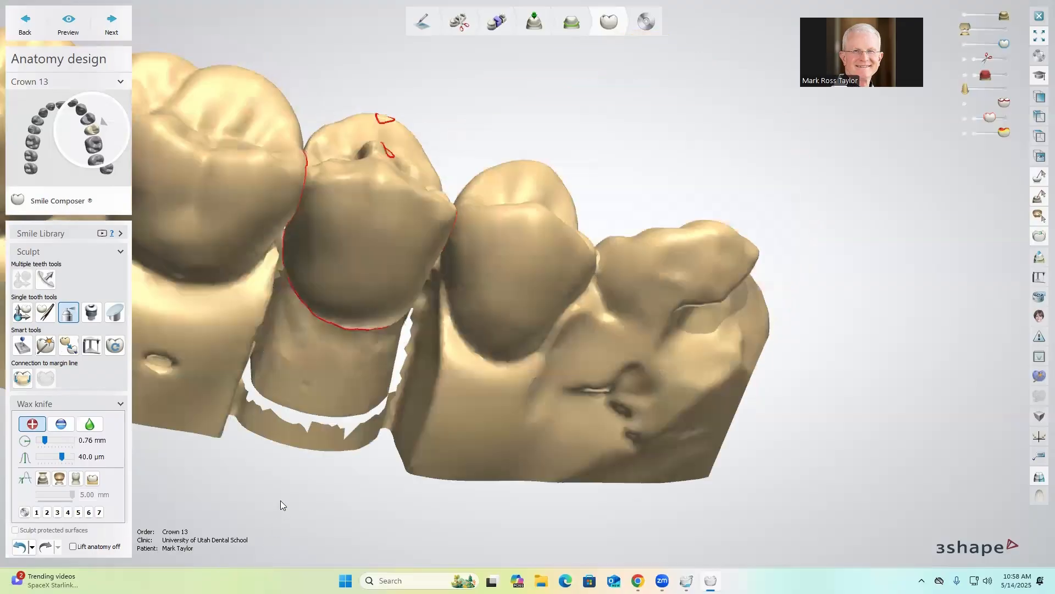
left_click(19, 546)
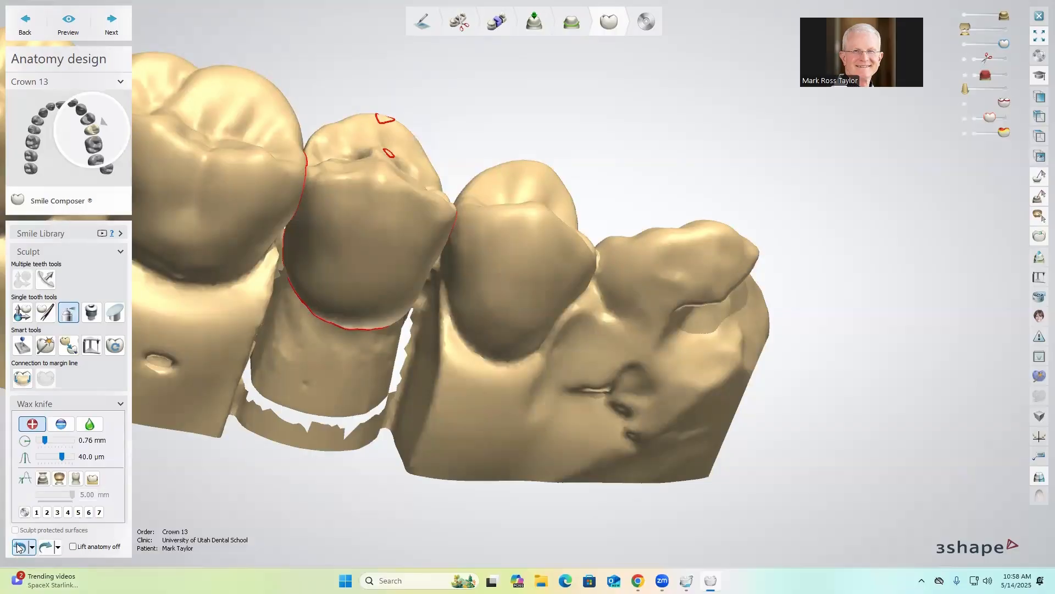
Add wax around the central contact on the crown's occlusal surface with the 0.76 mm Wax knife.
right_click_drag(165, 484, 435, 303)
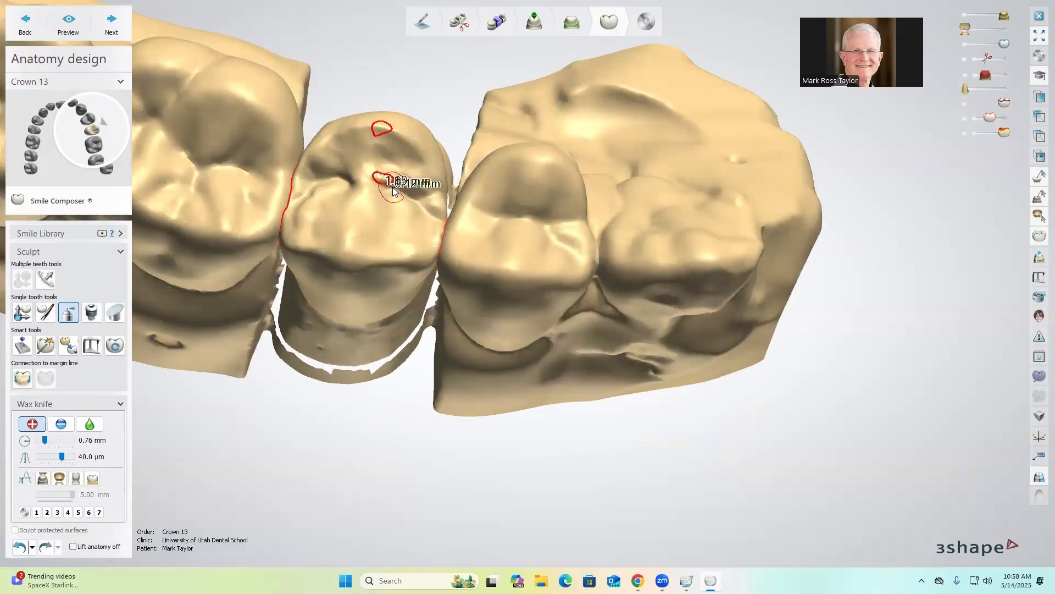
right_click_drag(386, 404, 407, 234)
right_click_drag(752, 480, 489, 209)
Smooth the waxed surface around the central contact and the lingual cusp with the Wax knife at level 1.40.
key("shift")
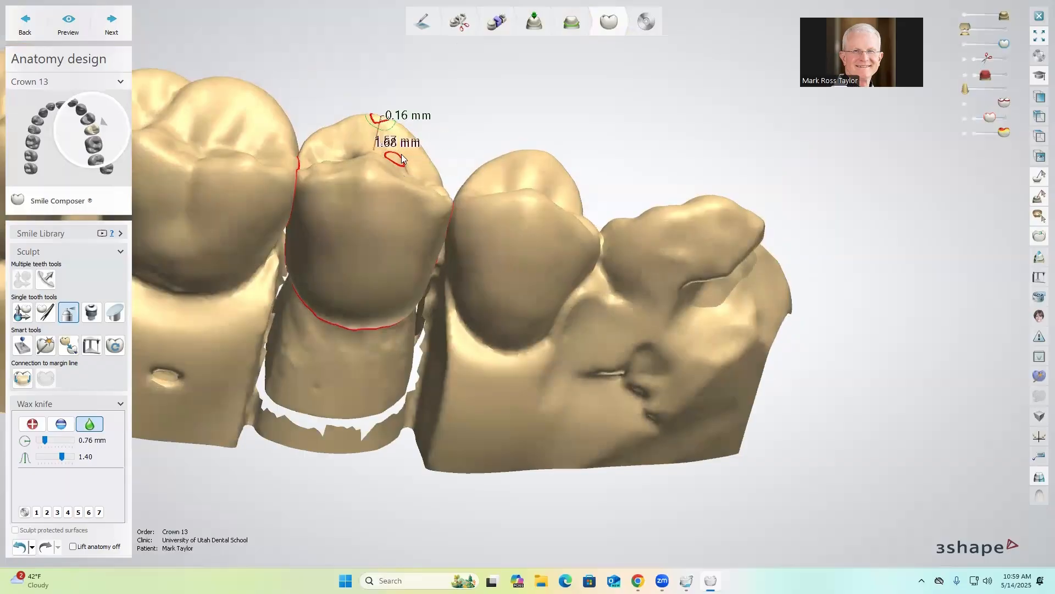
right_click_drag(558, 243, 537, 279)
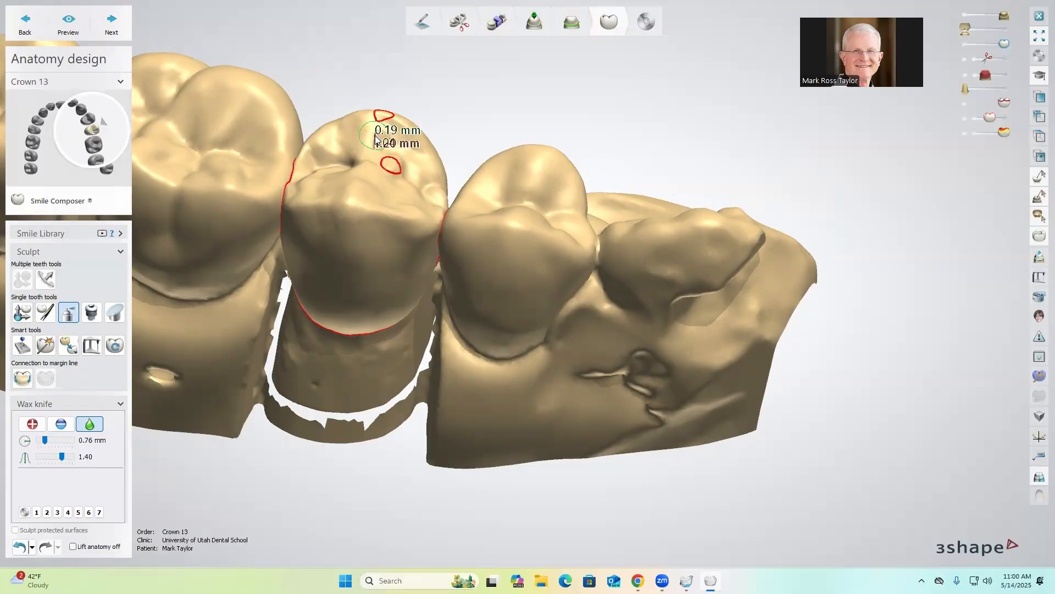
right_click_drag(388, 460, 478, 308)
right_click_drag(621, 415, 413, 374)
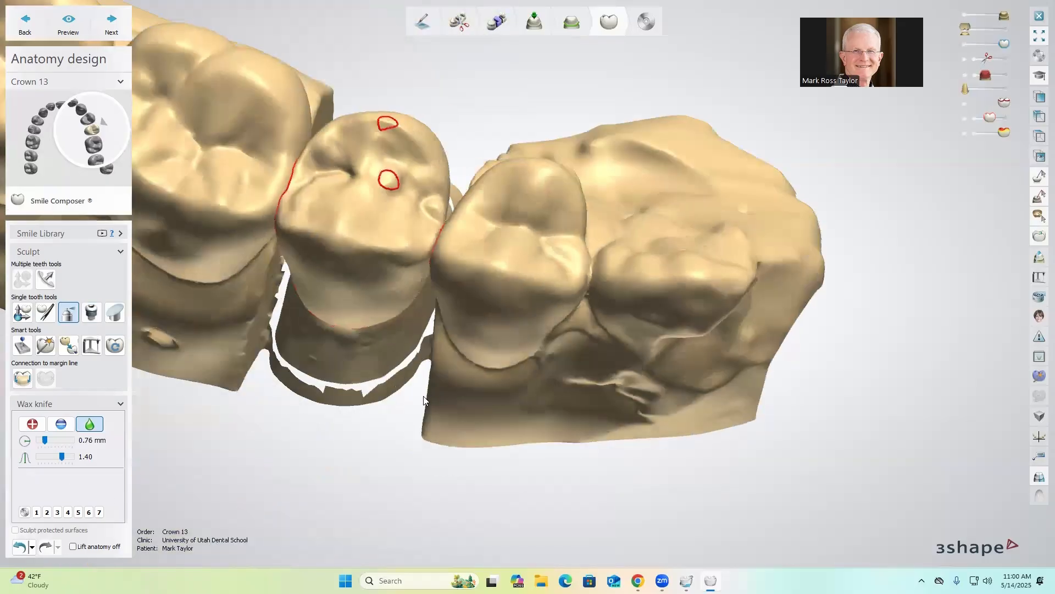
Switch to individual transformation and examine the crown's mesial and distal contact areas with the neighbouring teeth from underneath.
right_click_drag(399, 413, 461, 329)
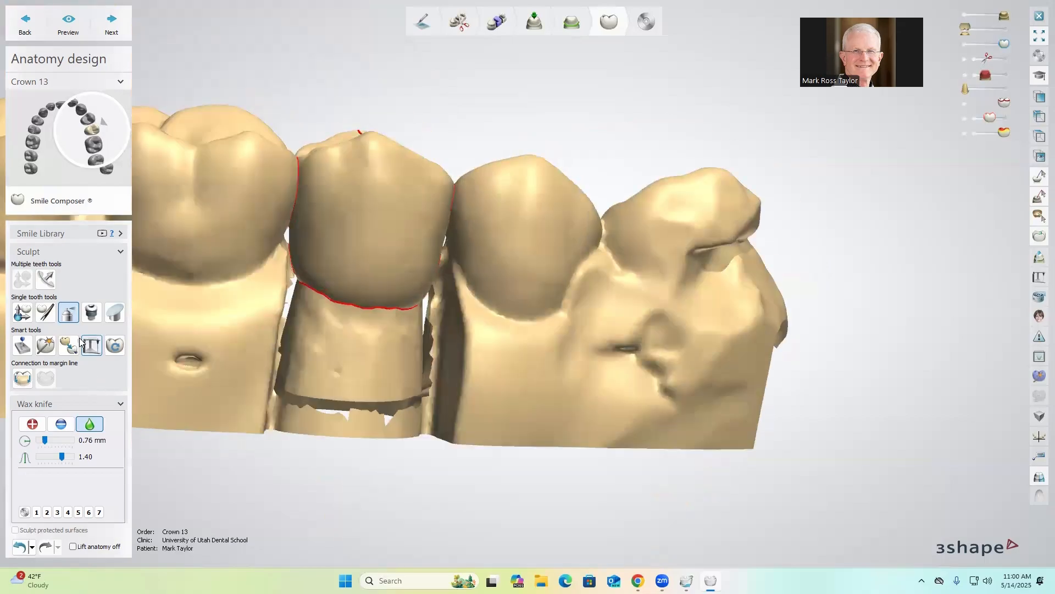
left_click(23, 314)
mouse_move(271, 199)
right_mouse_down()
mouse_move(288, 119)
mouse_move(310, 104)
mouse_move(272, 200)
mouse_move(278, 259)
mouse_move(253, 281)
mouse_move(285, 169)
mouse_move(293, 181)
mouse_move(285, 194)
right_mouse_up()
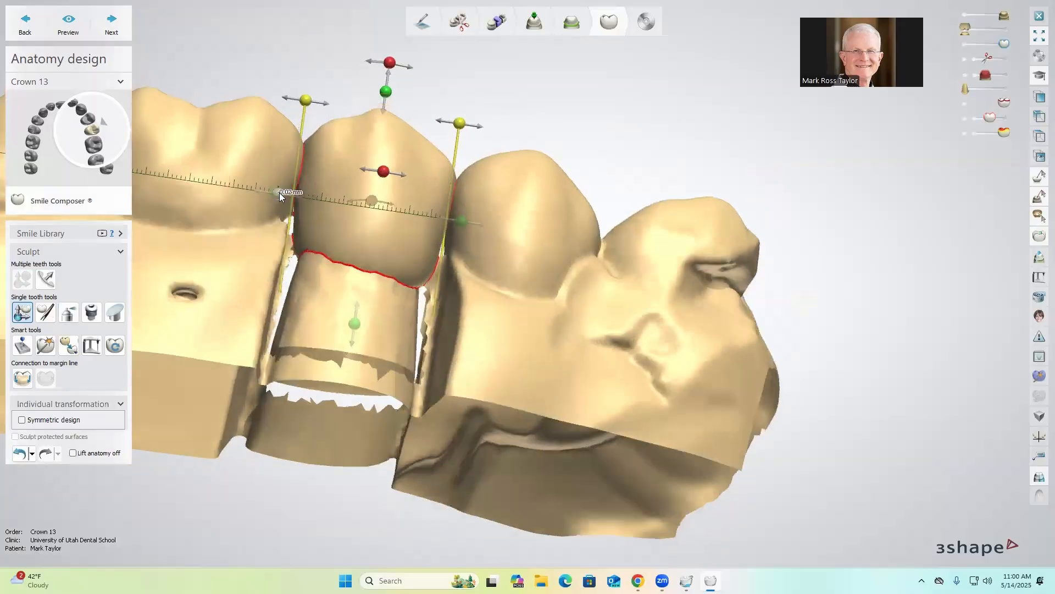
right_click_drag(230, 220, 309, 179)
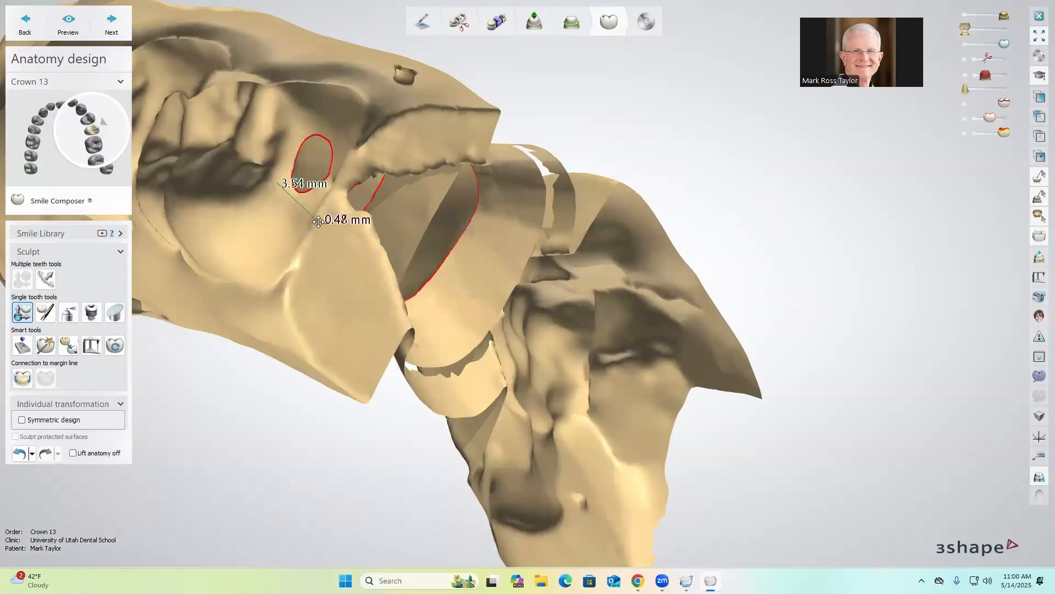
right_click_drag(721, 259, 504, 223)
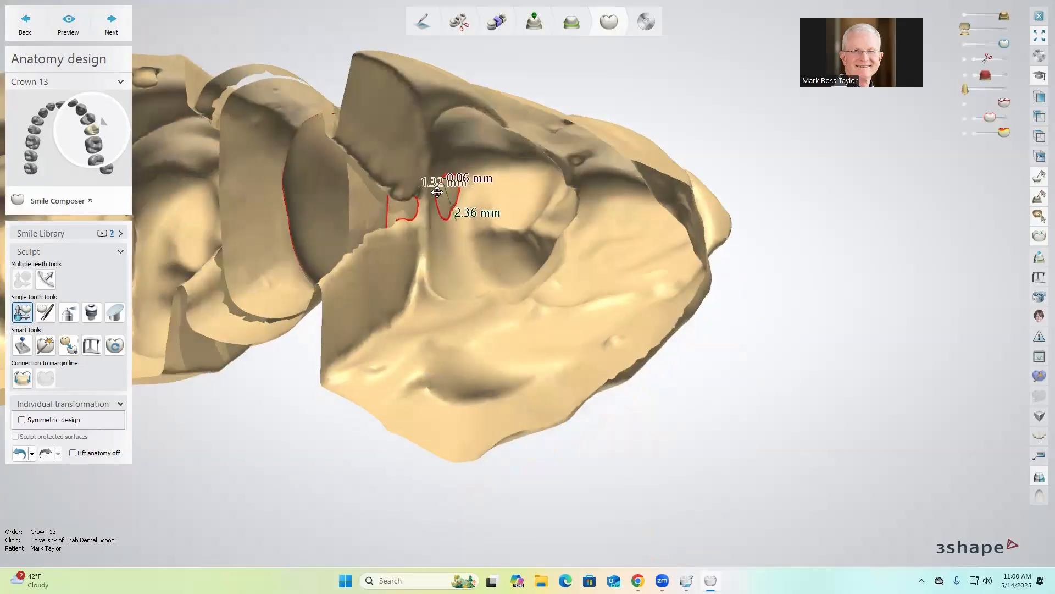
right_click_drag(498, 265, 528, 283)
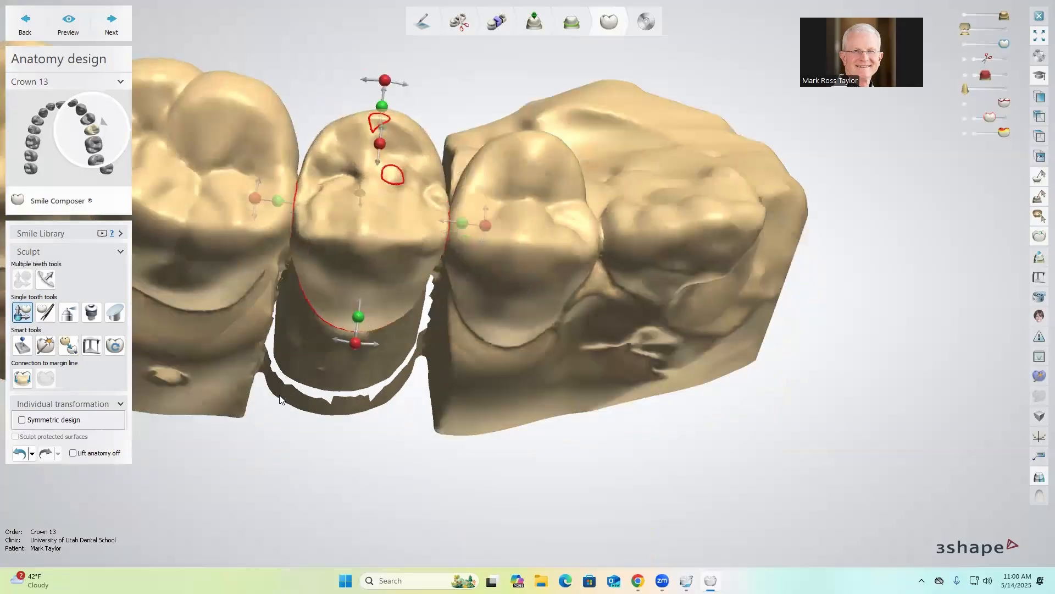
Try automatically adapting the crown to the opposing teeth at 0.05 mm with Contacts and smoothing, and undo it.
left_click(20, 347)
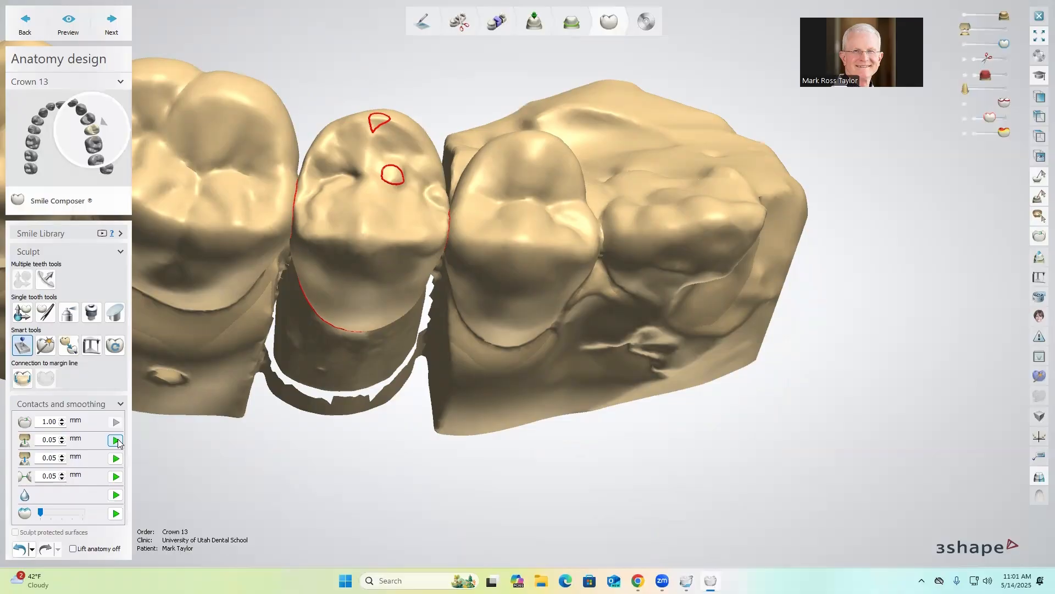
left_click(116, 456)
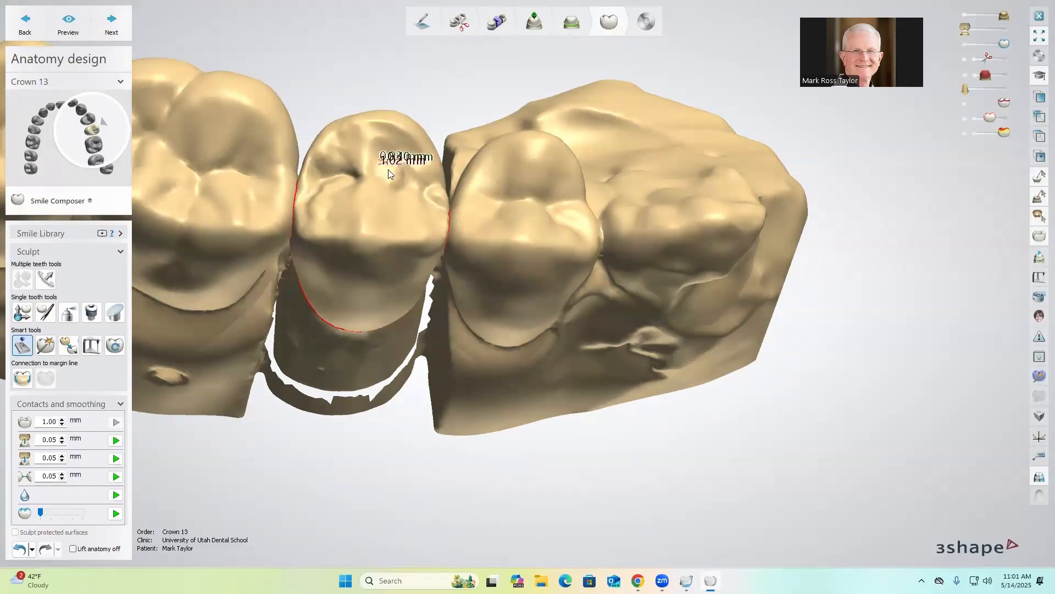
left_click(20, 549)
Try automatically adapting the crown's proximal contacts to the neighbouring teeth at 0.05 mm, and undo it.
right_click_drag(486, 347, 484, 160)
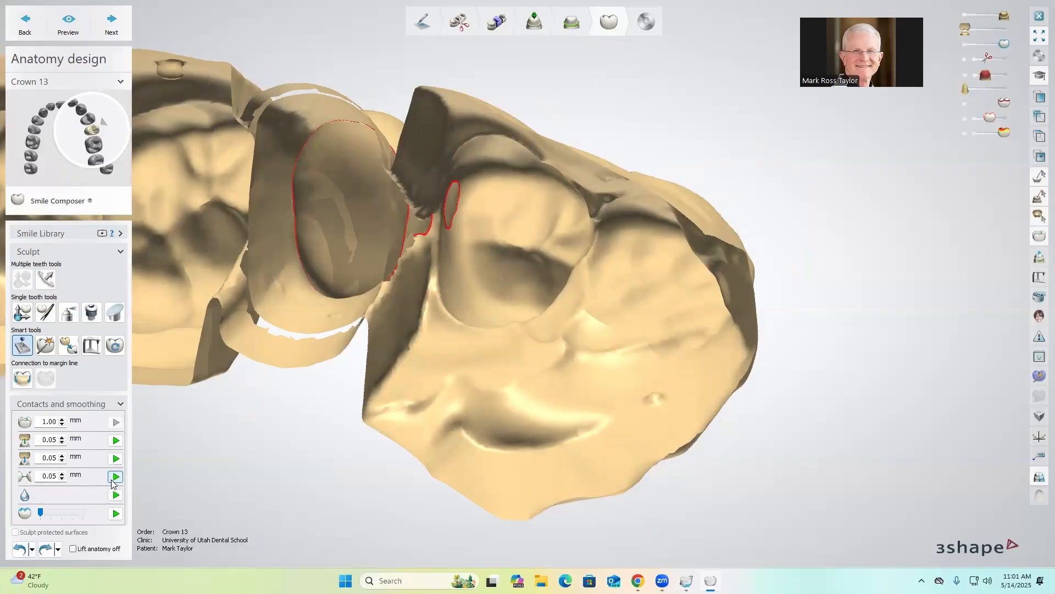
right_click_drag(462, 363, 249, 320)
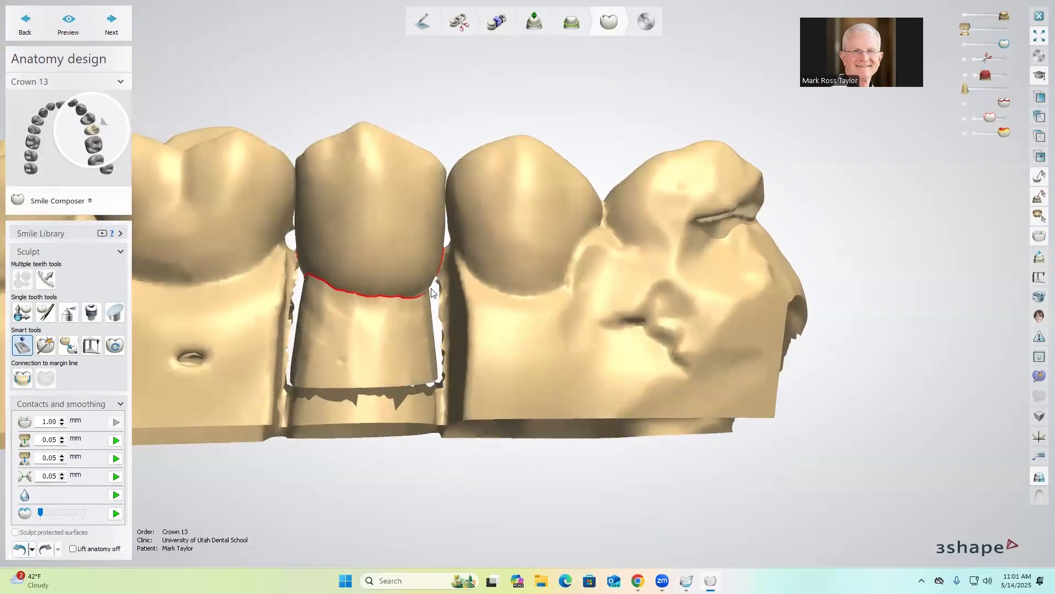
right_click_drag(444, 284, 422, 214)
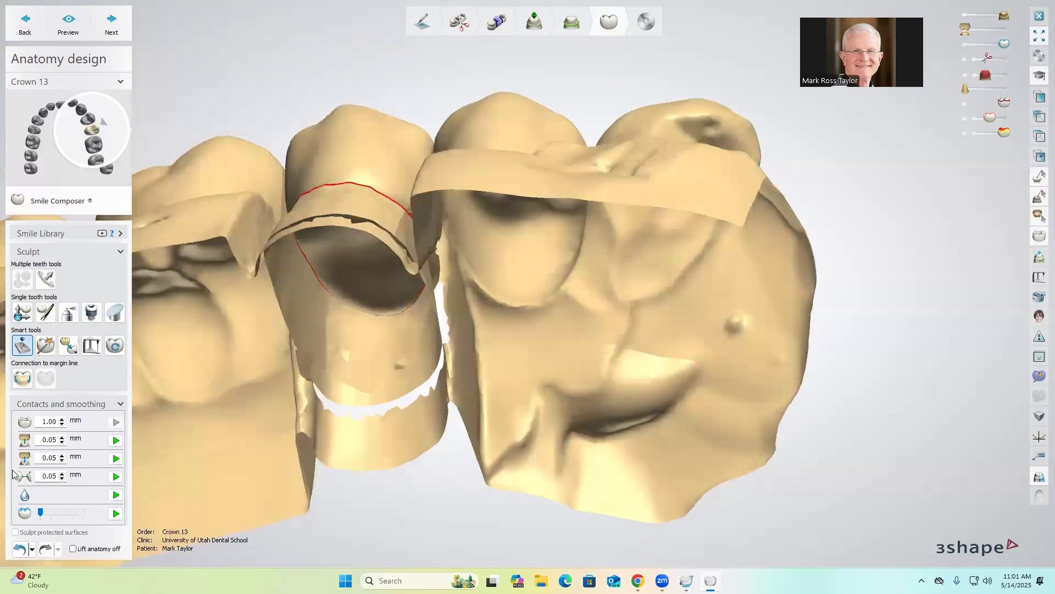
left_click(21, 549)
Check the crown's proximal collision areas from underneath and its occlusal contacts from above.
right_click_drag(498, 340, 311, 283)
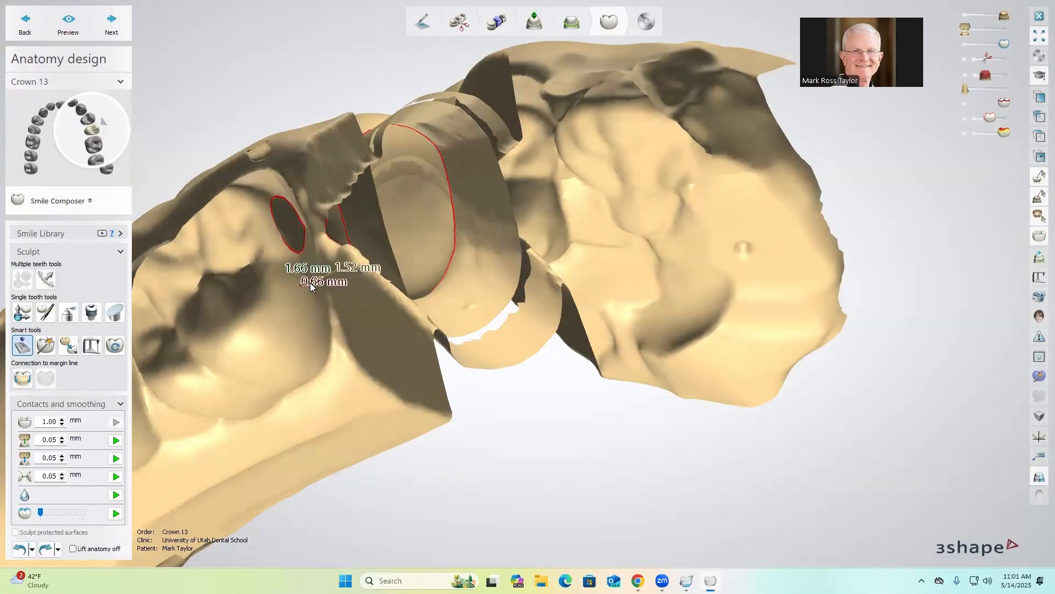
right_click_drag(559, 222, 552, 366)
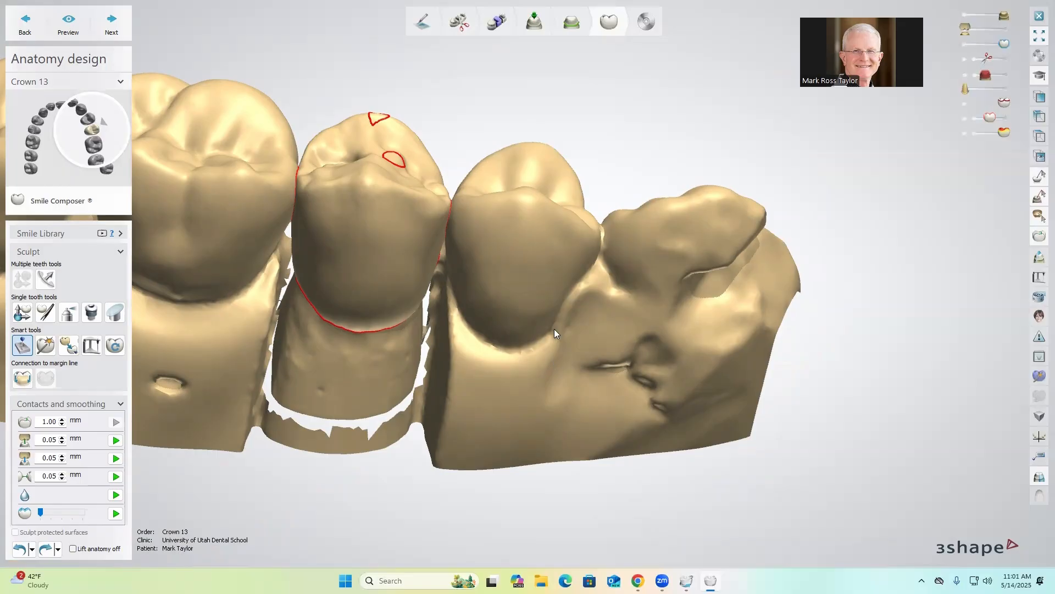
right_click_drag(549, 294, 381, 183)
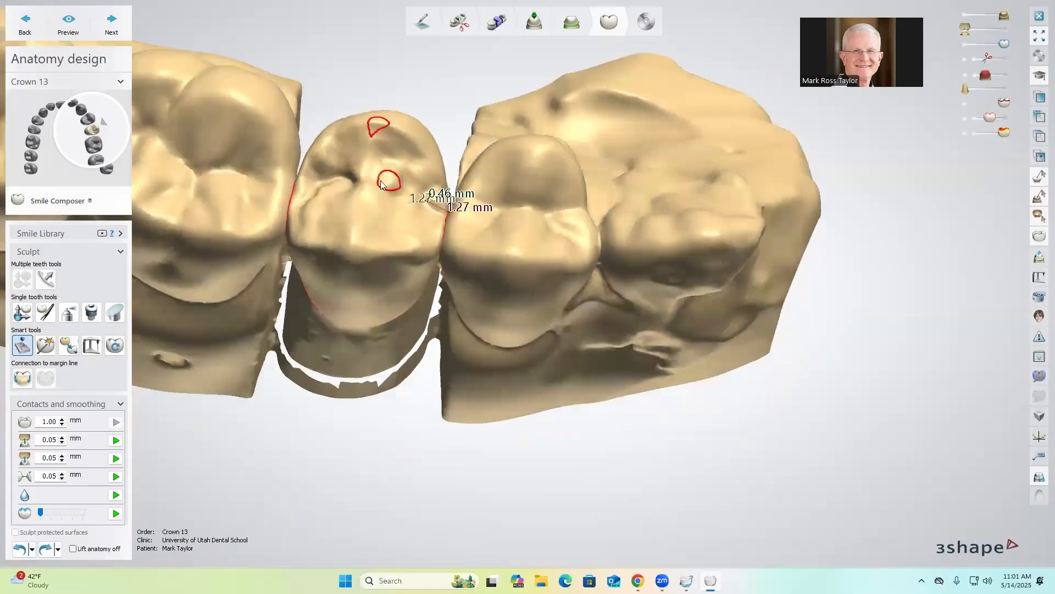
right_click_drag(496, 199, 444, 91)
right_click_drag(247, 306, 383, 326)
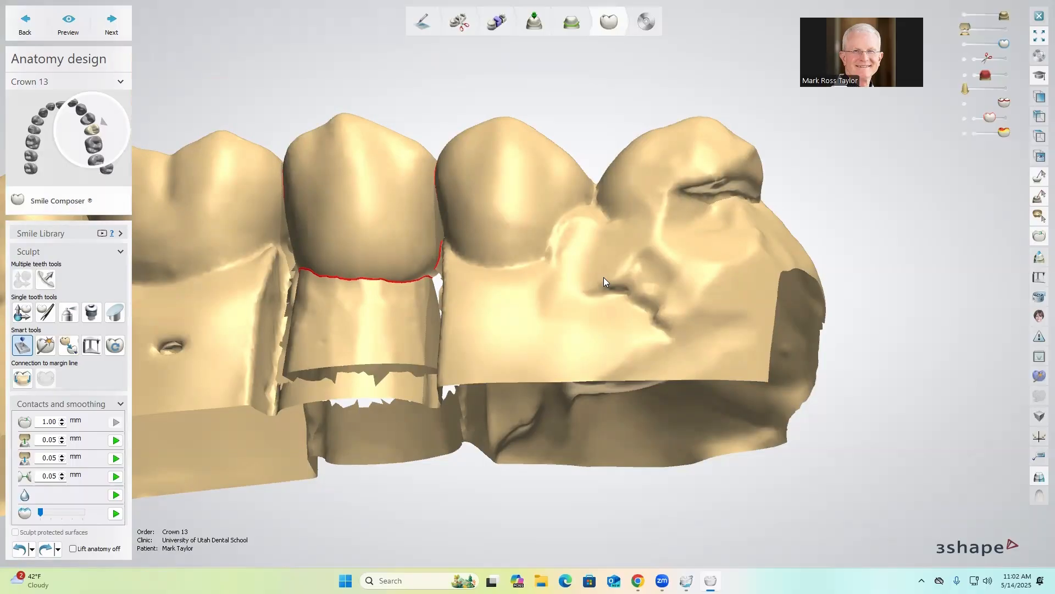
Compare the crown's cusp heights and alignment with the neighbouring teeth by viewing along the arch from both ends.
right_click_drag(612, 287, 489, 402)
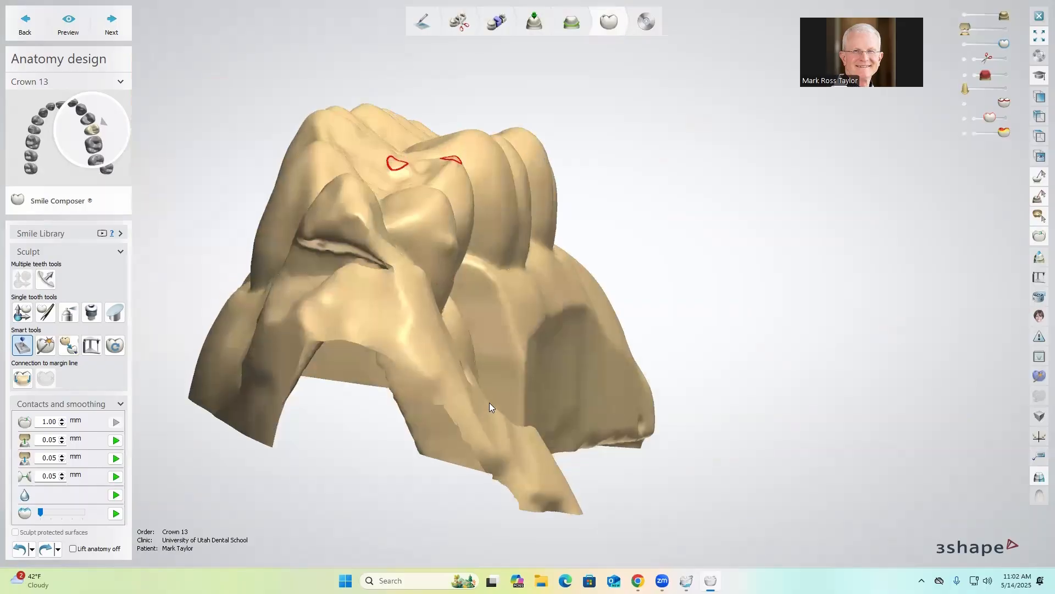
right_click_drag(468, 171, 541, 250)
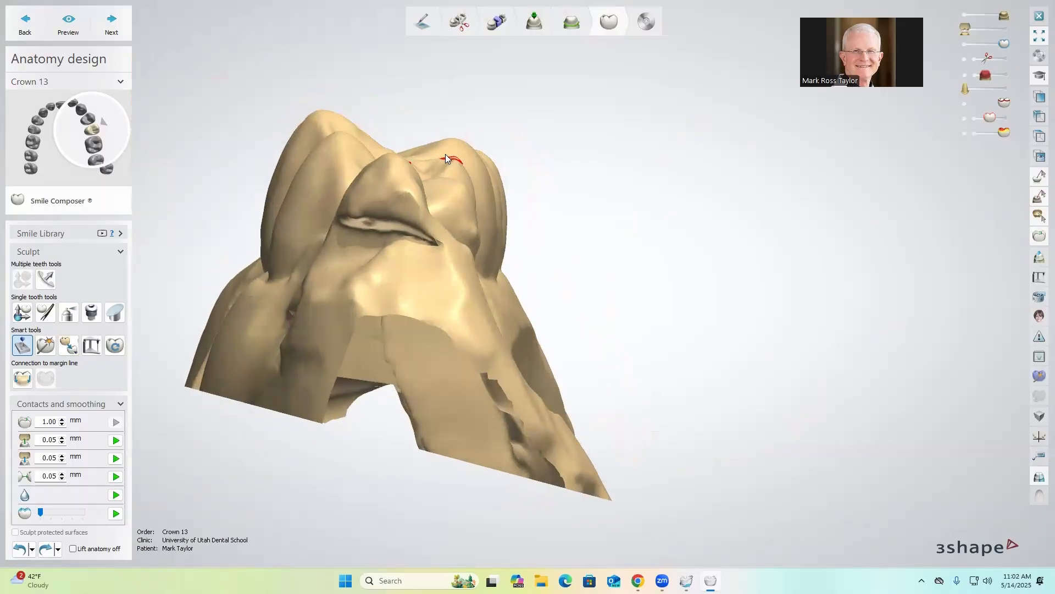
right_click_drag(430, 353, 619, 412)
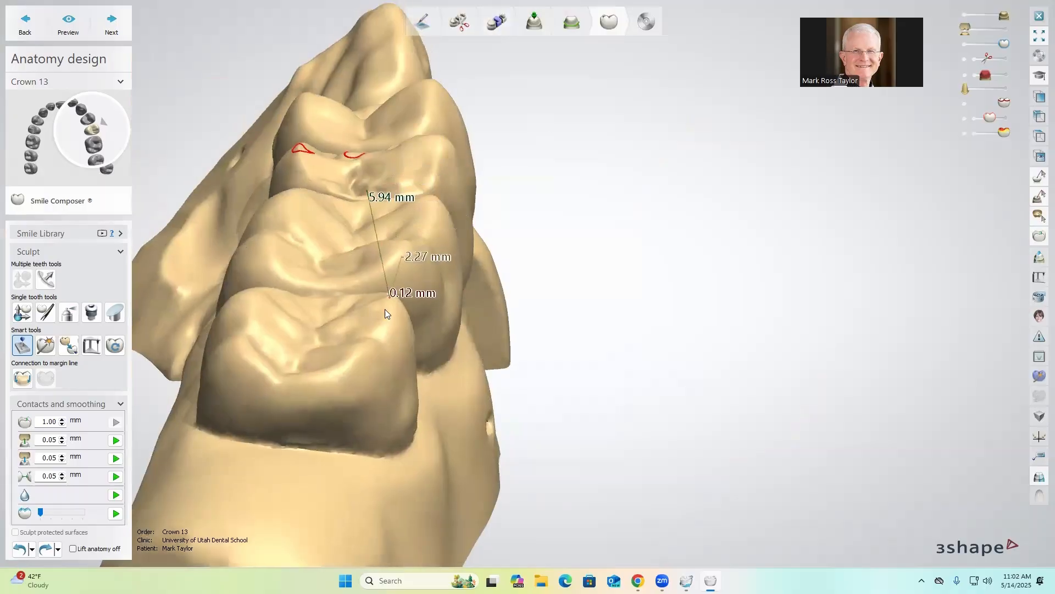
right_click_drag(377, 341, 377, 340)
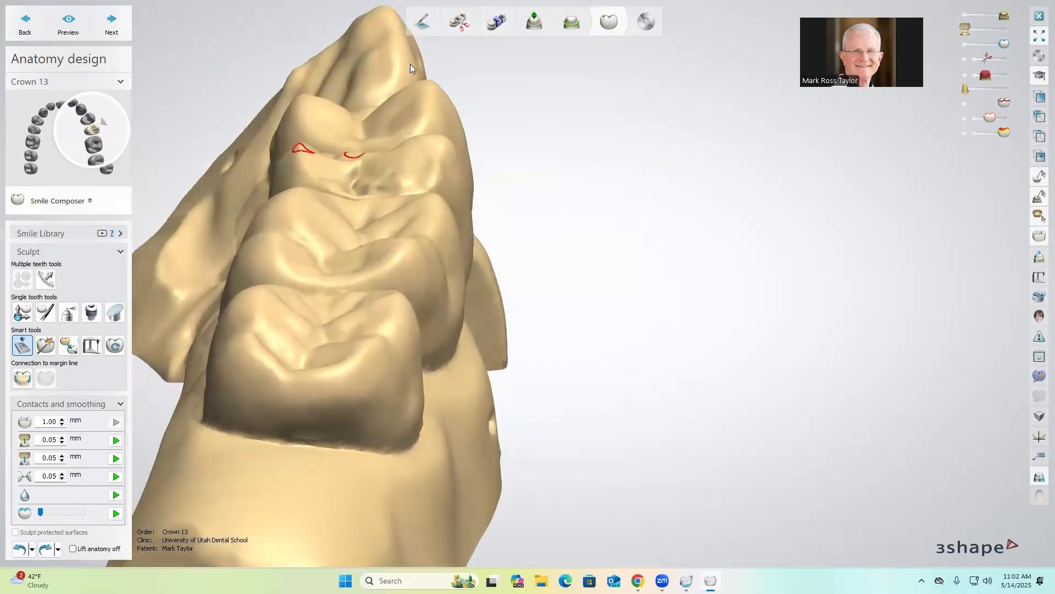
right_click_drag(406, 246, 441, 65)
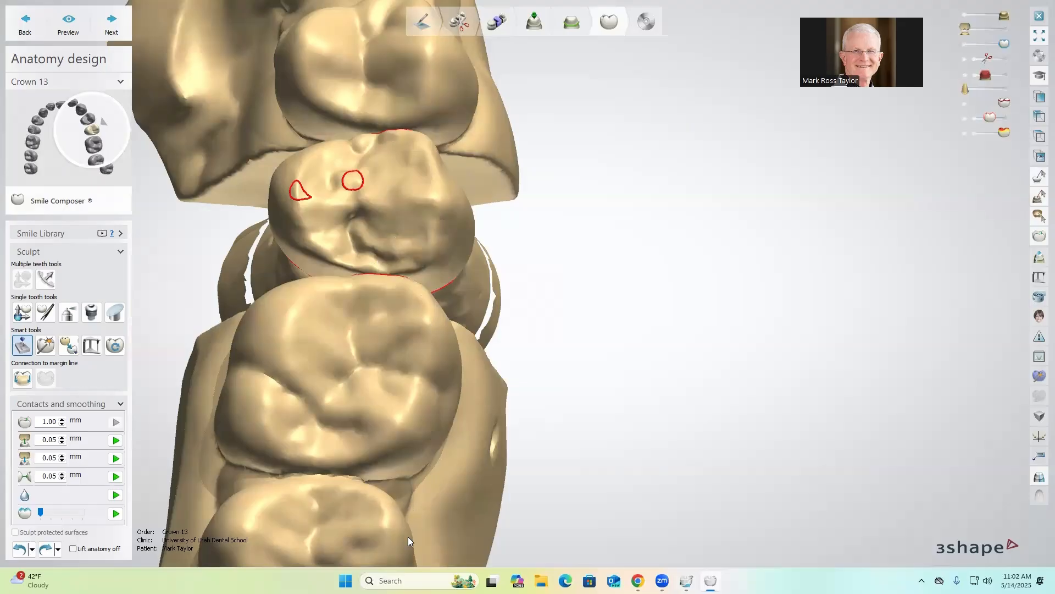
right_click_drag(409, 410, 412, 361)
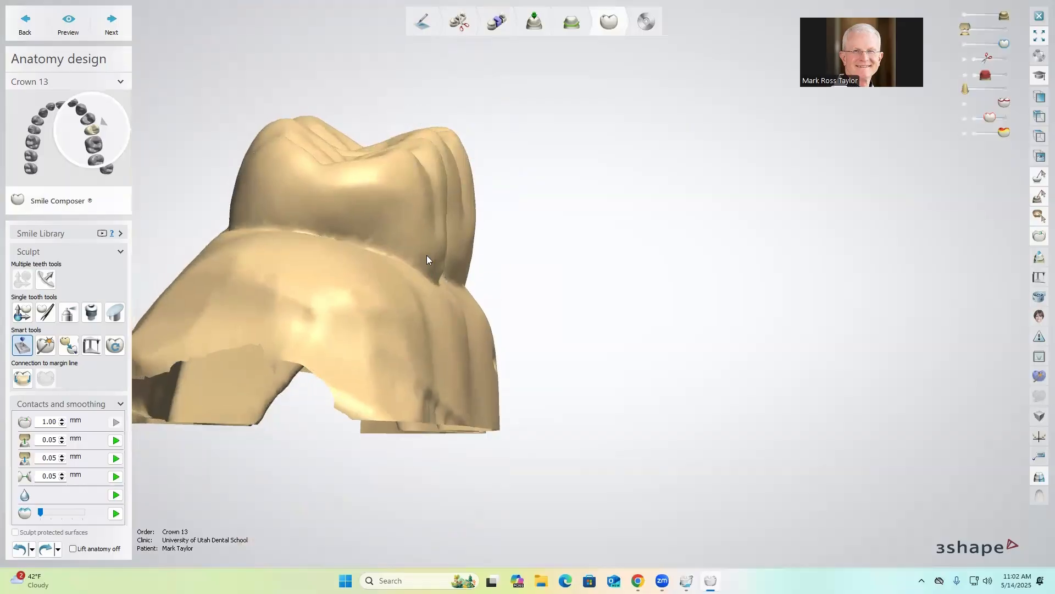
Reshape the crown's buccal cusp with individual morphing at a 2.17 mm radius, checking it against the neighbouring teeth.
left_click(22, 312)
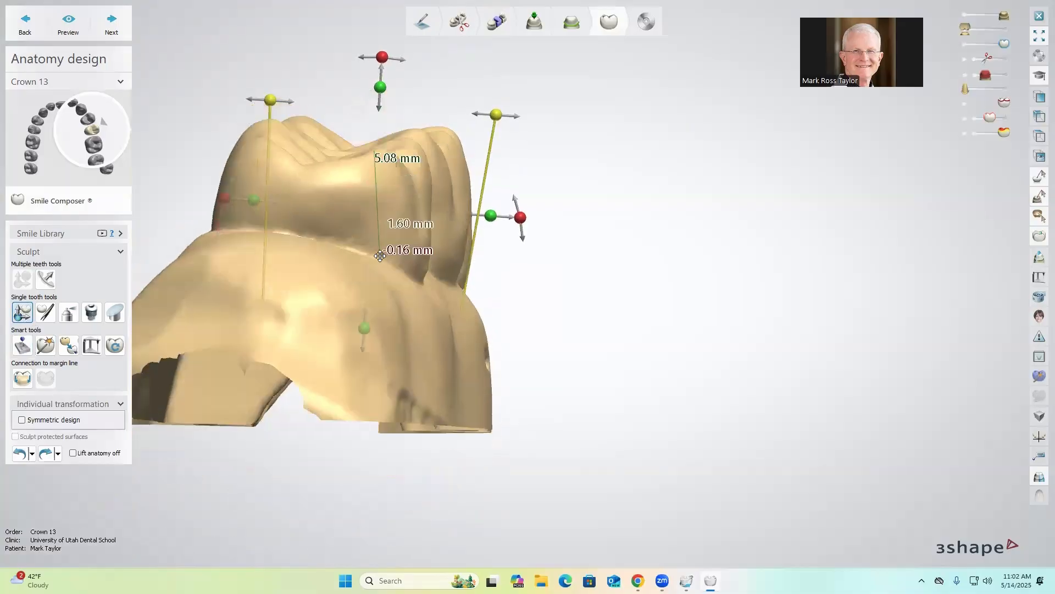
left_click(67, 317)
left_click(46, 312)
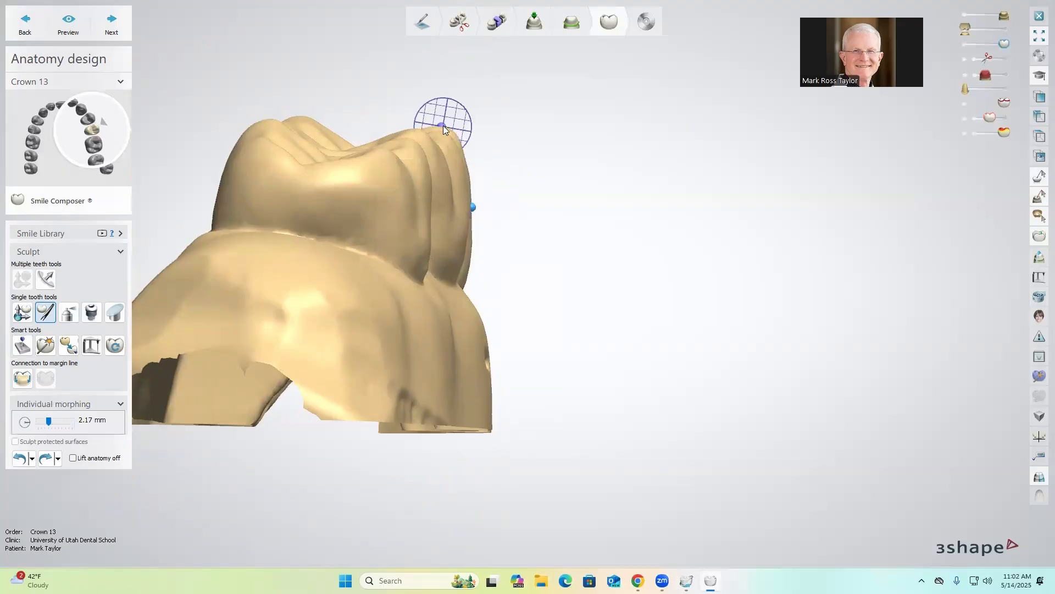
right_click_drag(662, 299, 523, 275)
right_click_drag(564, 234, 541, 254)
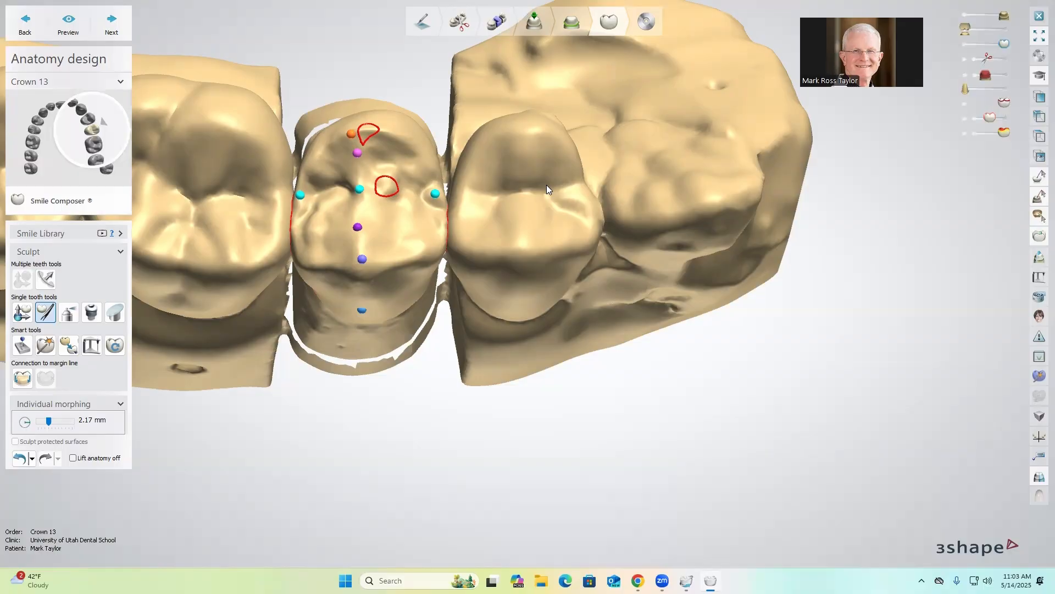
right_click_drag(526, 229, 624, 332)
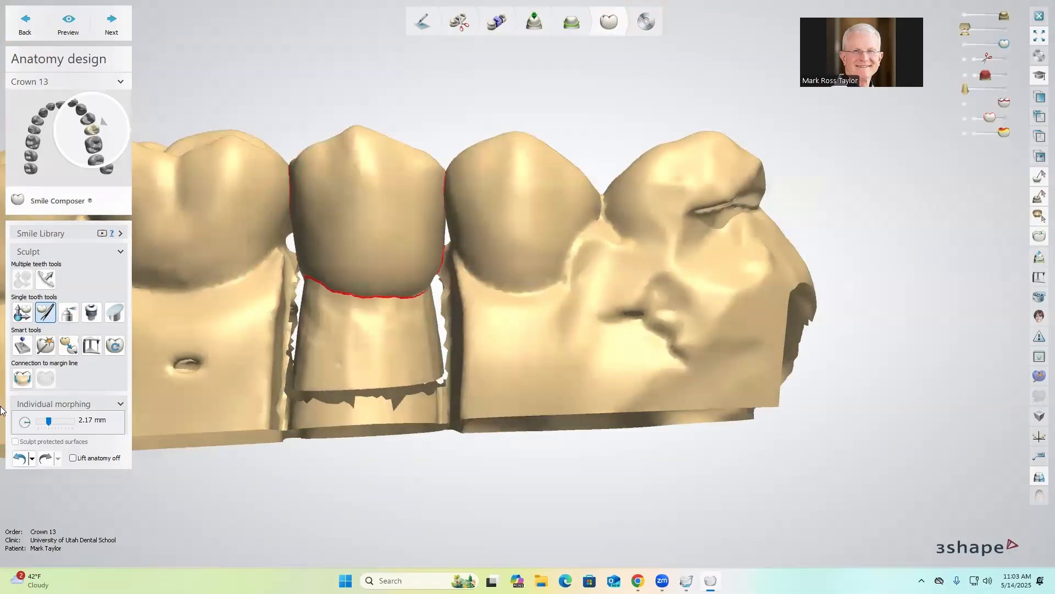
right_click_drag(327, 411, 410, 397)
mouse_move(356, 140)
right_mouse_down()
mouse_move(407, 160)
mouse_move(416, 144)
mouse_move(390, 153)
mouse_move(365, 143)
right_mouse_up()
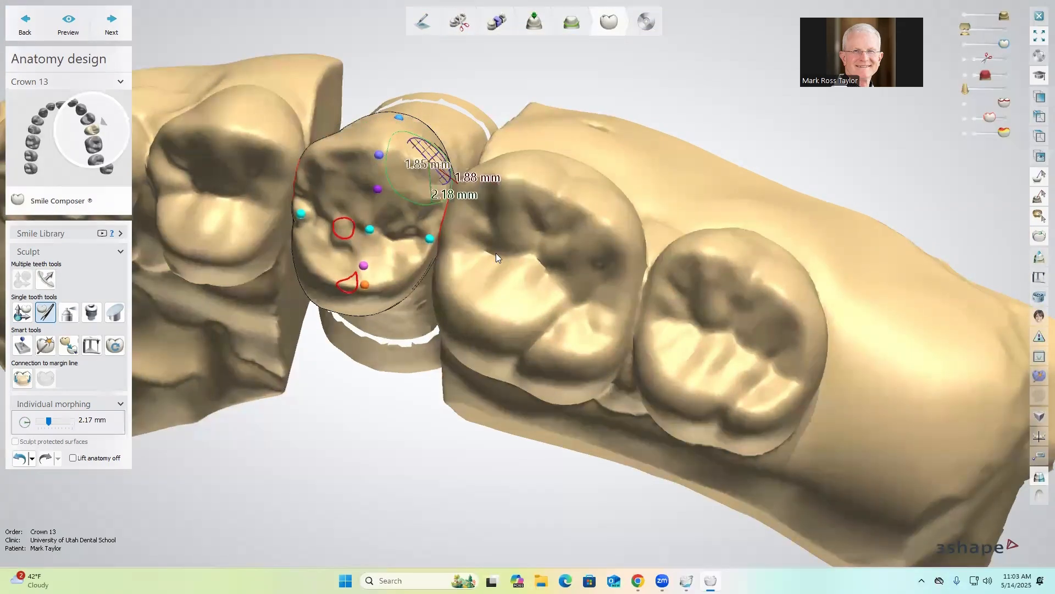
Check the crown's occlusal form against the neighbouring teeth, both across the whole arch segment and close up.
right_click_drag(495, 253, 509, 248)
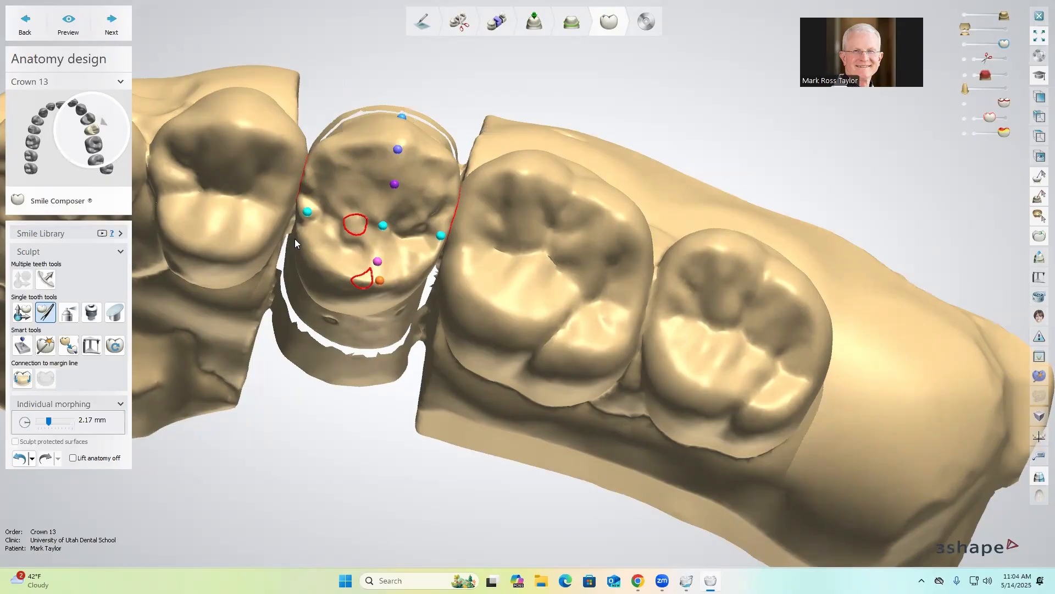
scroll(295, 239, "down", 10)
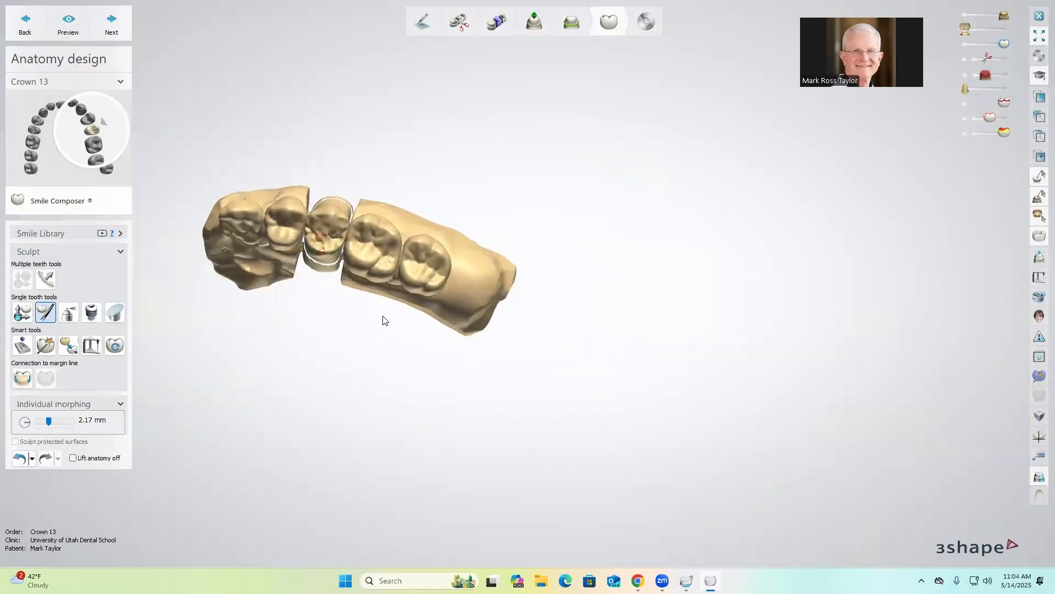
scroll(386, 281, "down", 5)
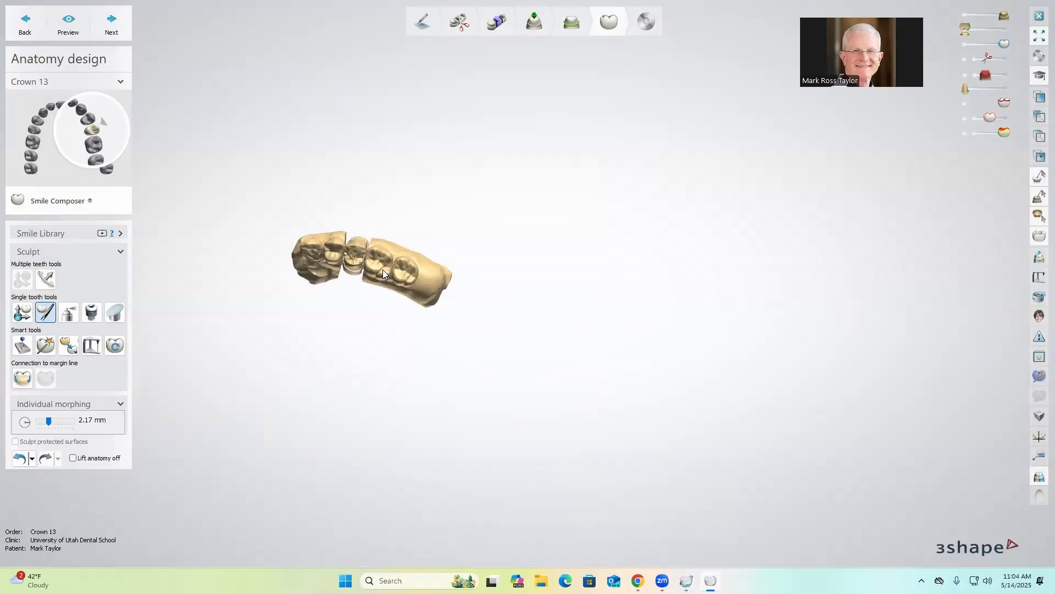
scroll(383, 269, "up", 6)
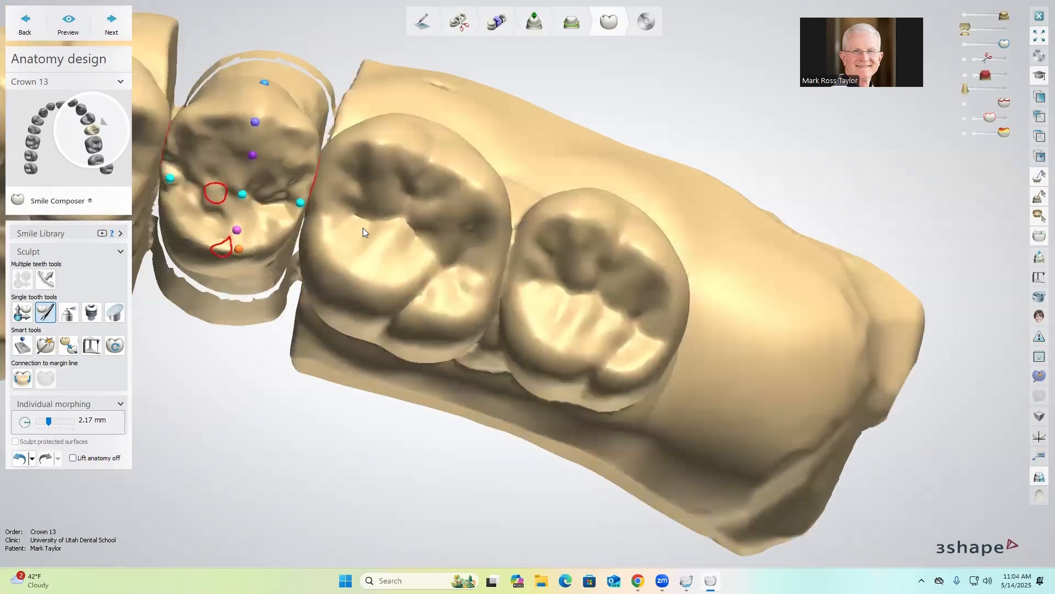
Carve and smooth the crown's occlusal grooves with the wax knife at a 0.76 mm radius, removing at 45.0 µm and smoothing at 1.60.
mouse_move(363, 228)
right_mouse_down()
mouse_move(397, 260)
mouse_move(407, 229)
mouse_move(299, 104)
right_mouse_up()
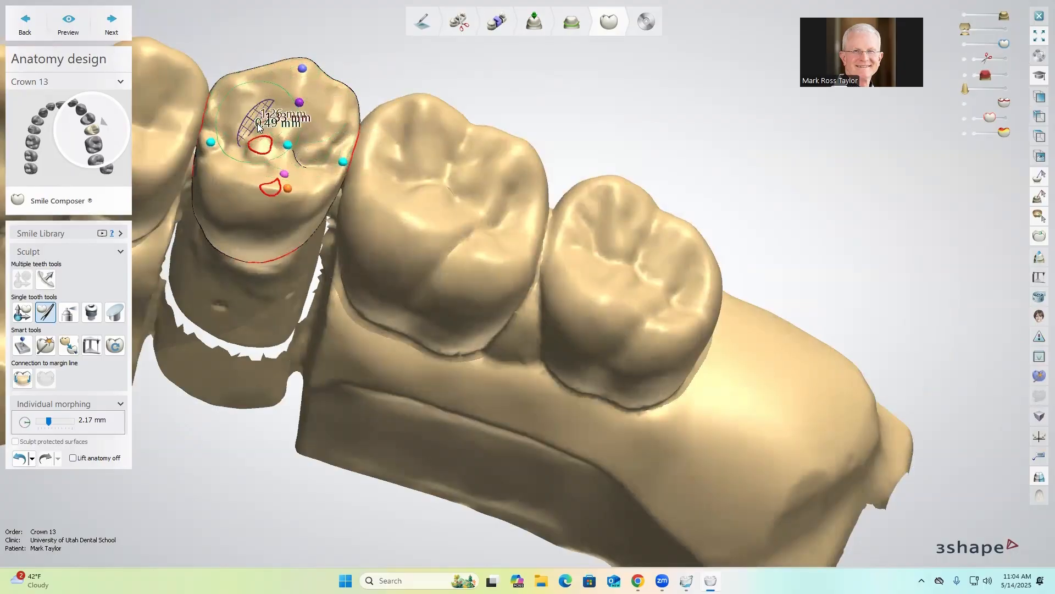
left_click(69, 311)
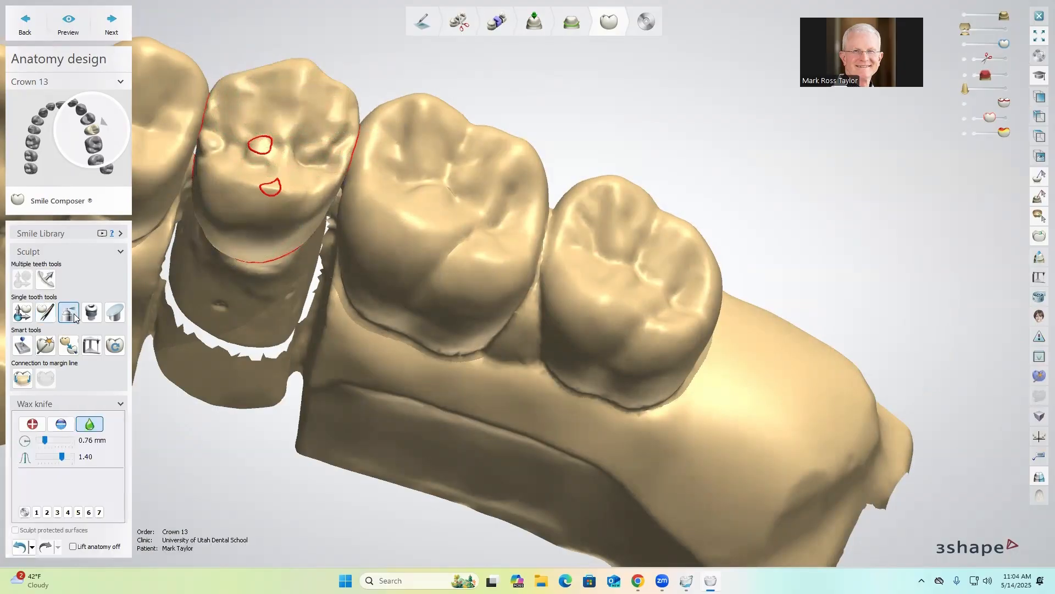
left_click(62, 426)
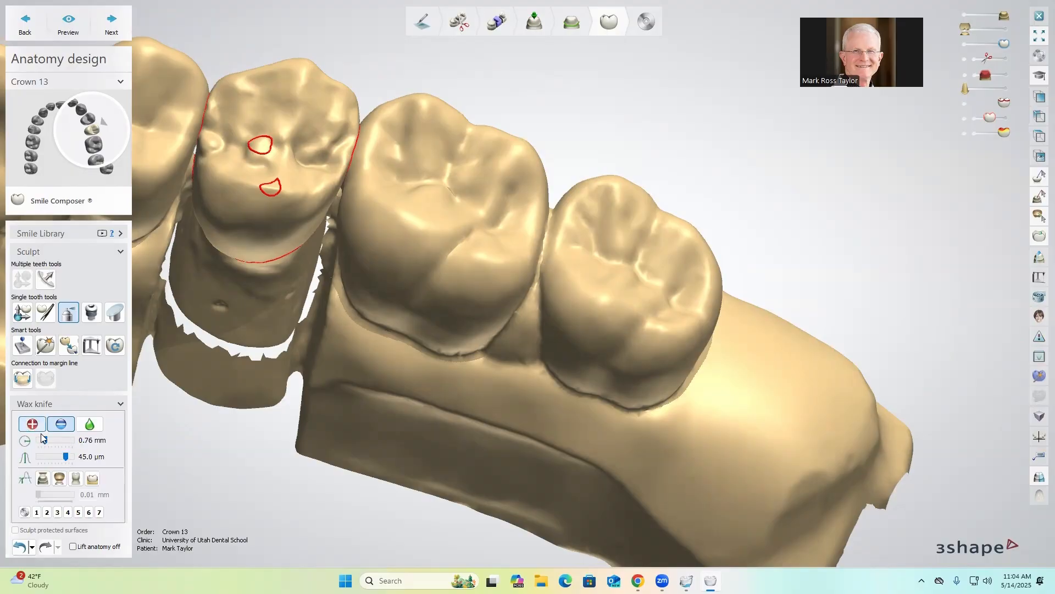
right_click_drag(248, 101, 252, 151)
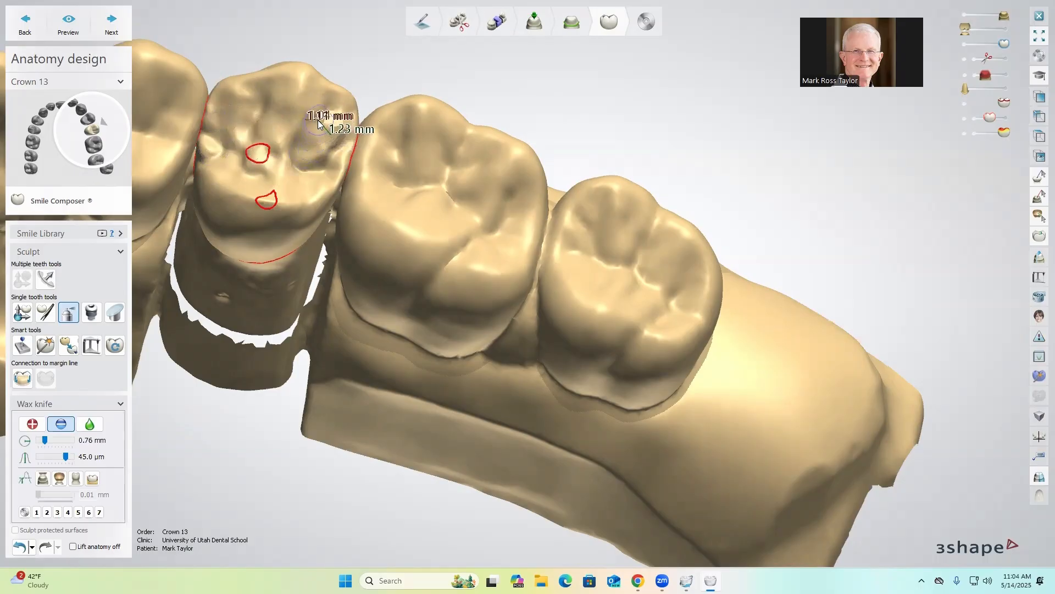
left_click(88, 426)
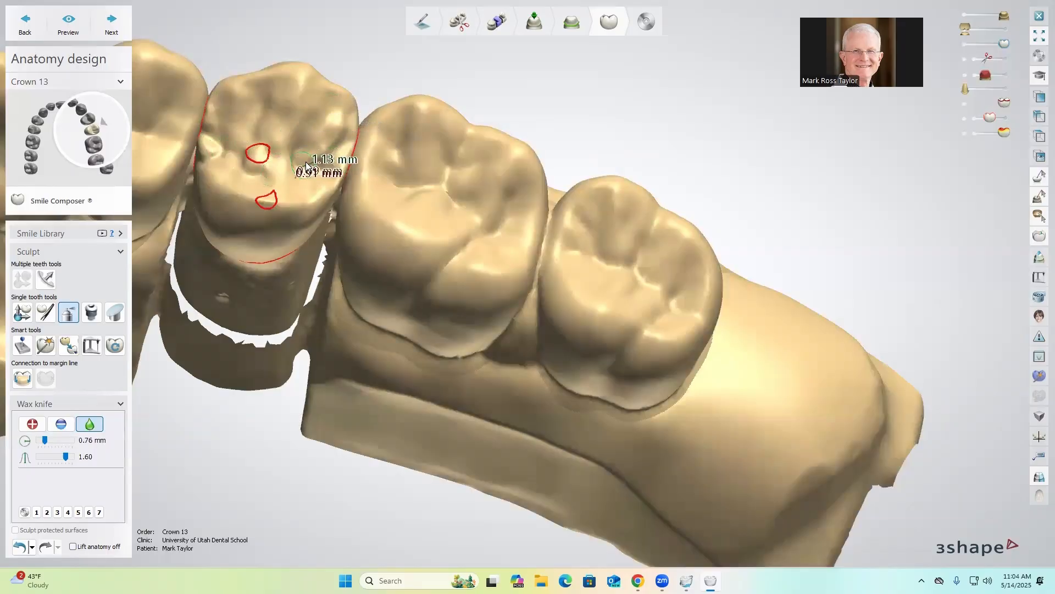
right_click_drag(385, 177, 455, 184)
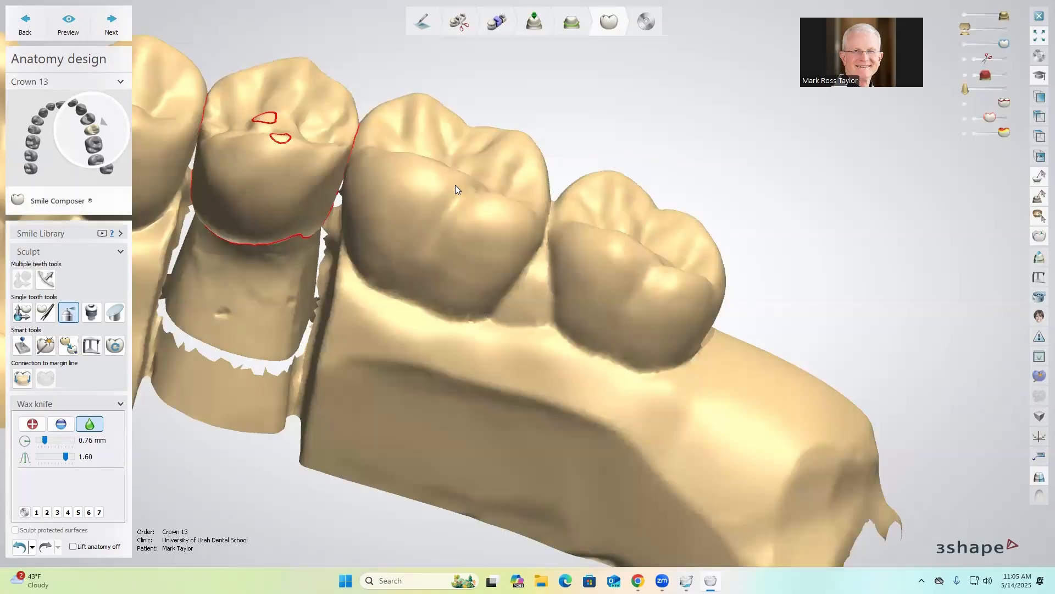
right_click_drag(456, 184, 430, 285)
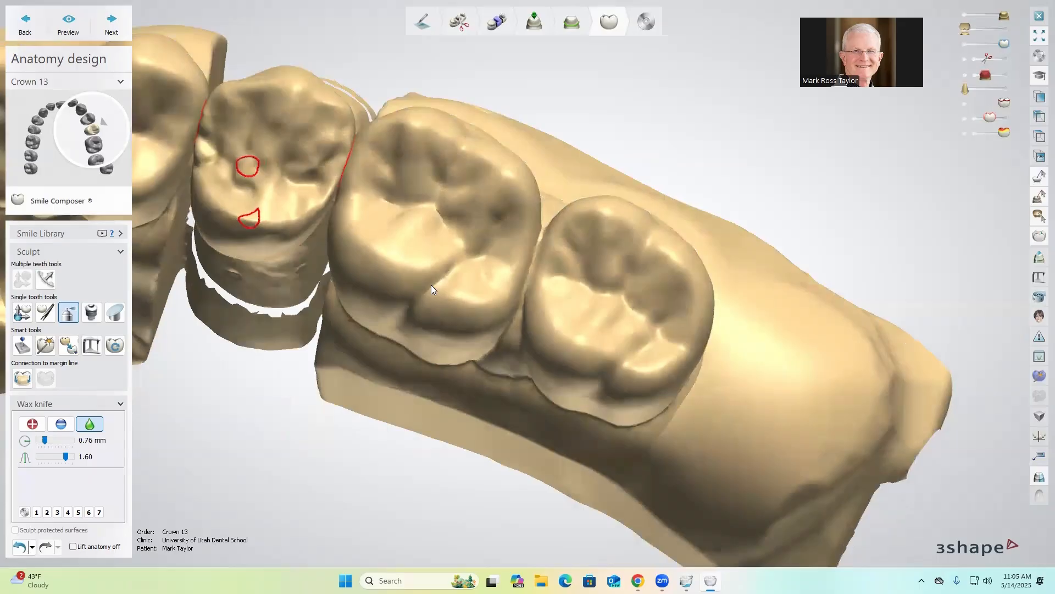
Complete the anatomy design, enforcing the minimum material thickness for all items, and inspect the saved crown between its neighbours.
left_click(112, 23)
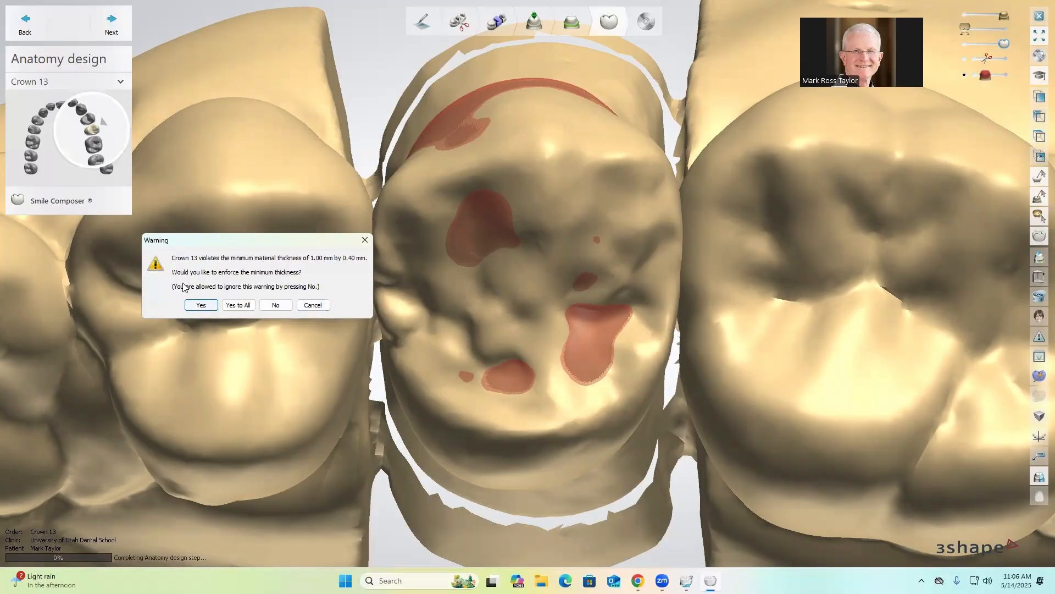
left_click(238, 307)
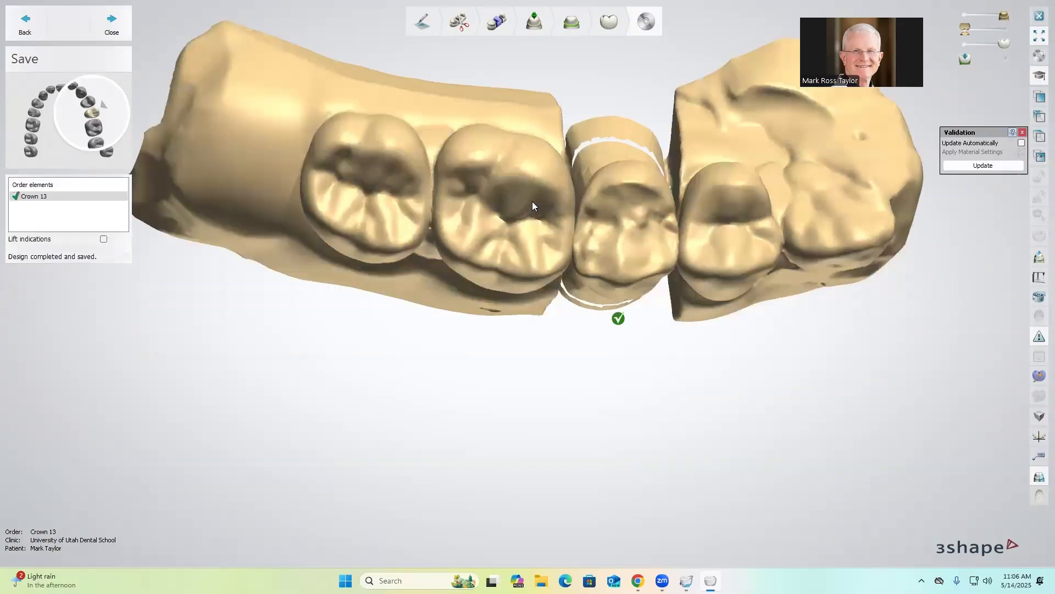
scroll(532, 201, "up", 4)
right_click_drag(425, 340, 430, 343)
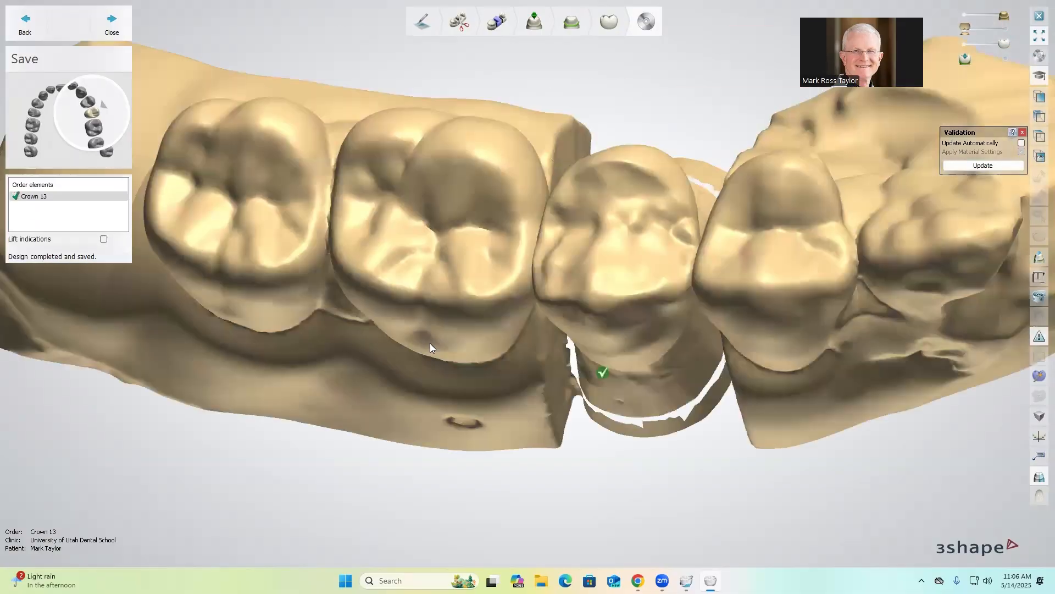
right_click_drag(635, 251, 598, 237)
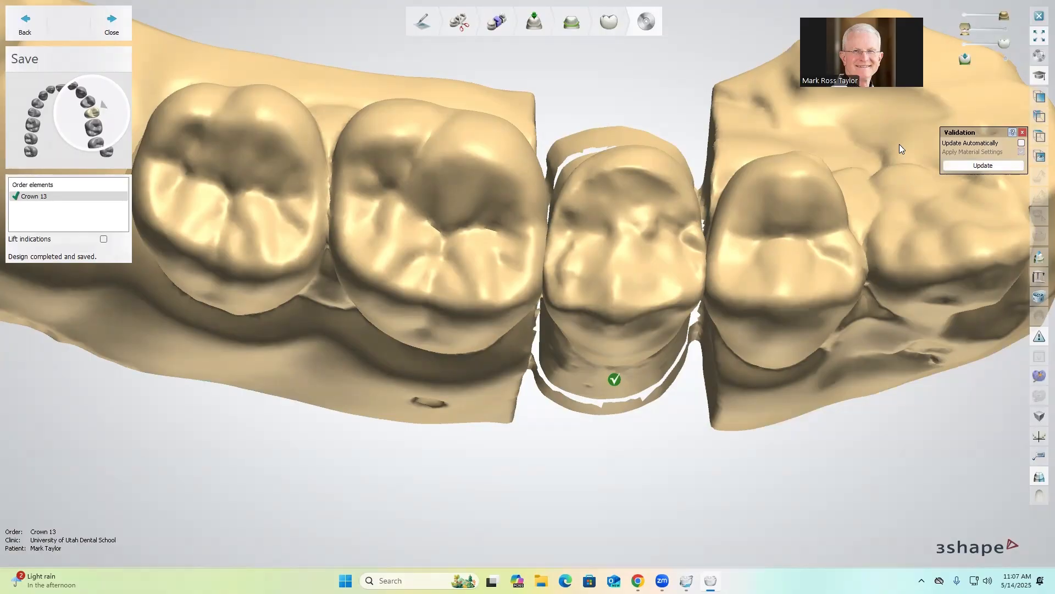
Close the finished Crown 13 design and generate the CAM output for its order.
left_click(26, 197)
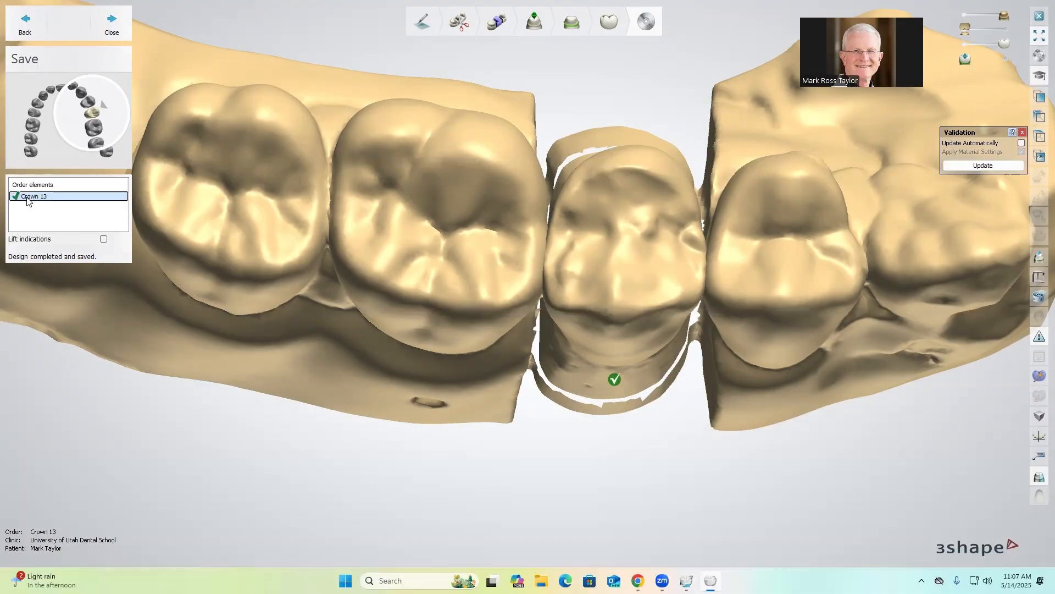
left_click(112, 28)
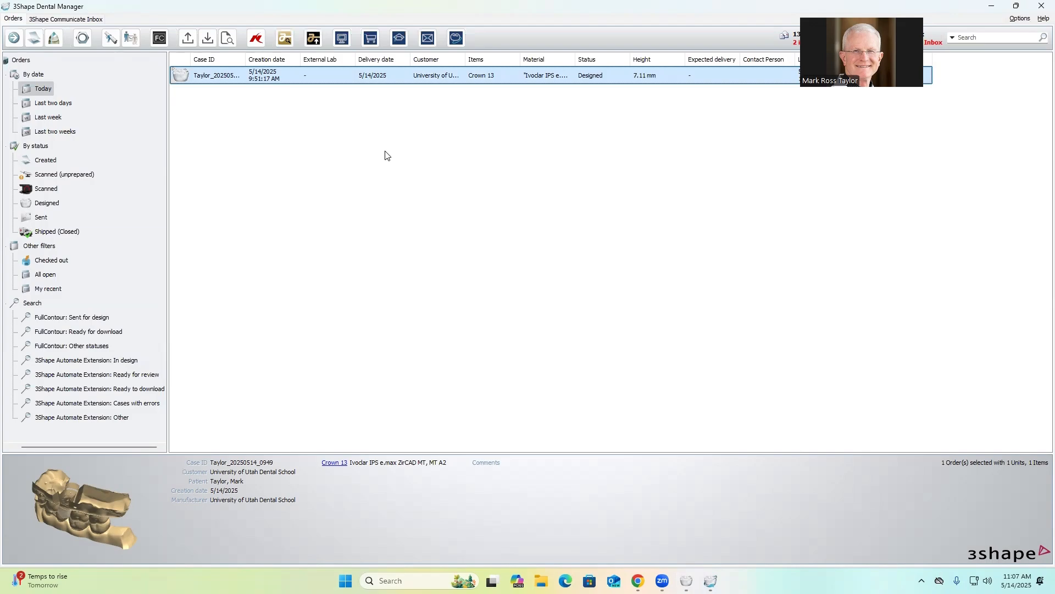
right_click(432, 76)
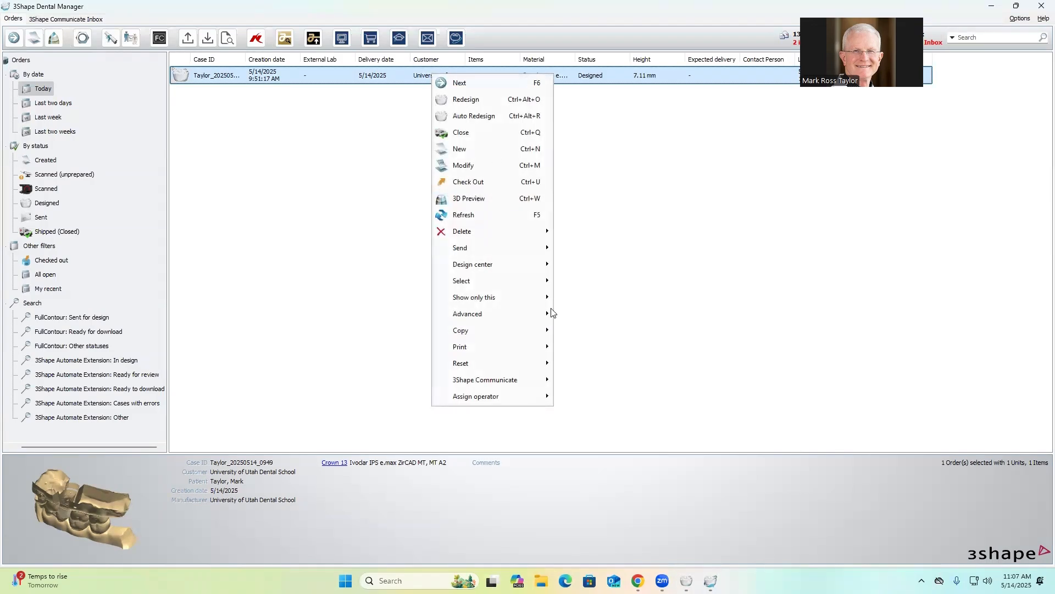
mouse_move(513, 317)
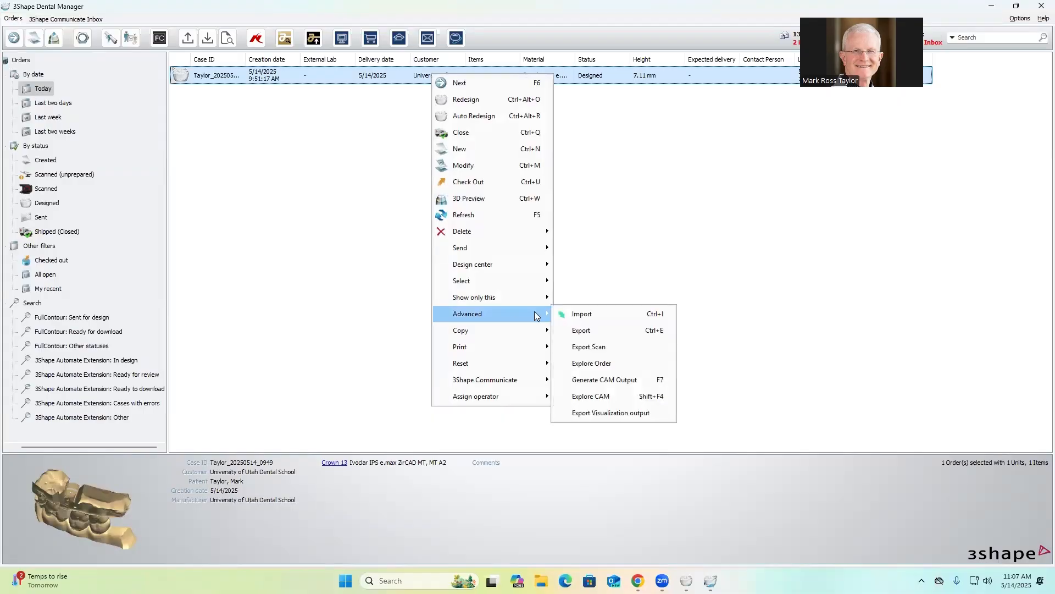
left_click(601, 381)
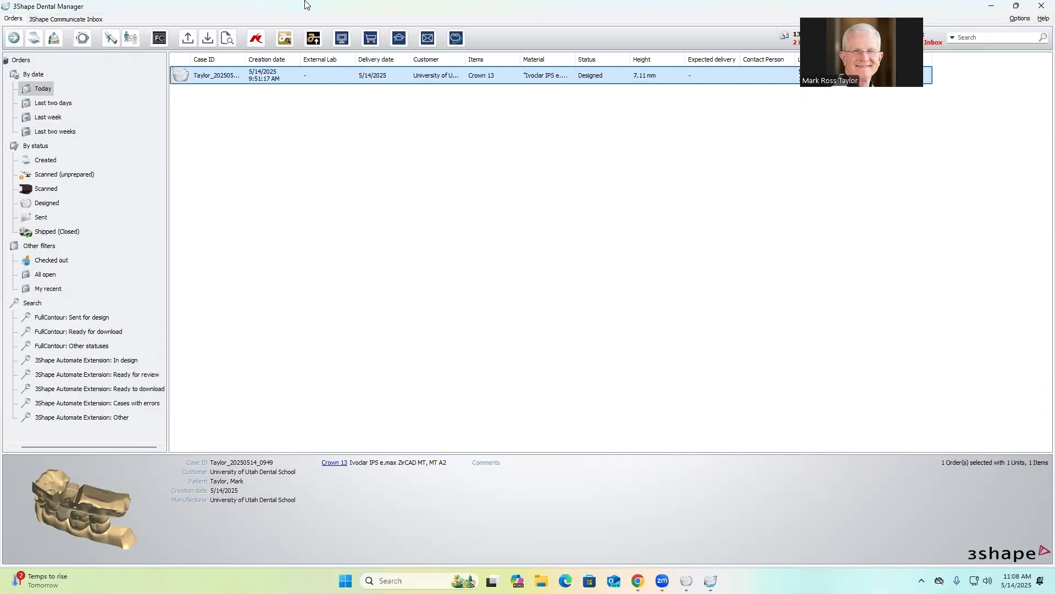
Explore the order's CAM output folder and open the crown's STL 3D model file.
right_click(425, 77)
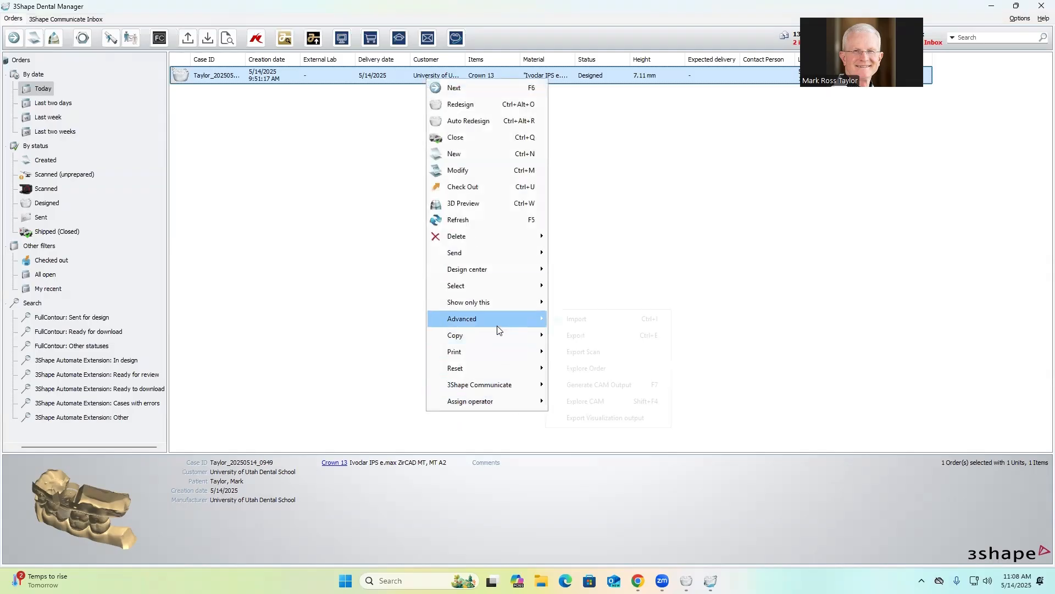
left_click(604, 403)
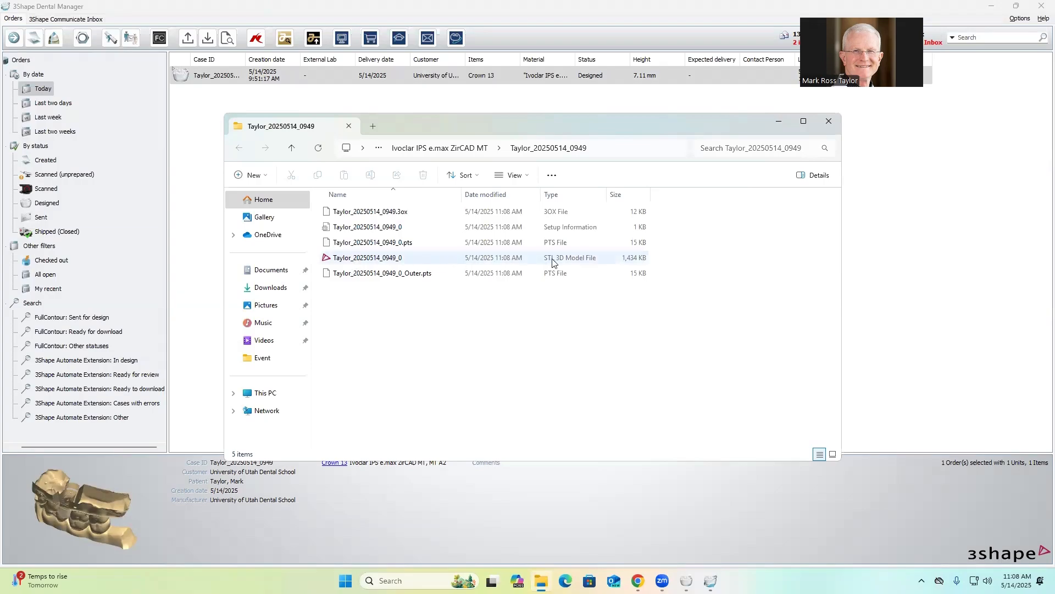
double_click(345, 262)
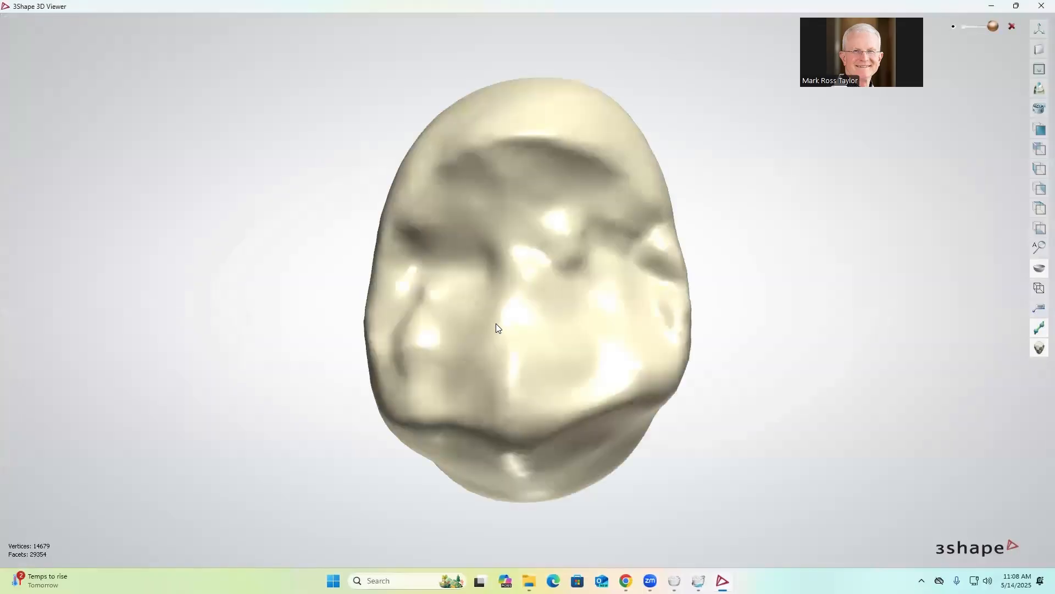
Inspect the exported crown's margin, internal fitting surface and outer anatomy, and close the 3D viewer.
right_click_drag(496, 323, 482, 278)
scroll(482, 278, "up", 2)
middle_click_drag(493, 246, 479, 432)
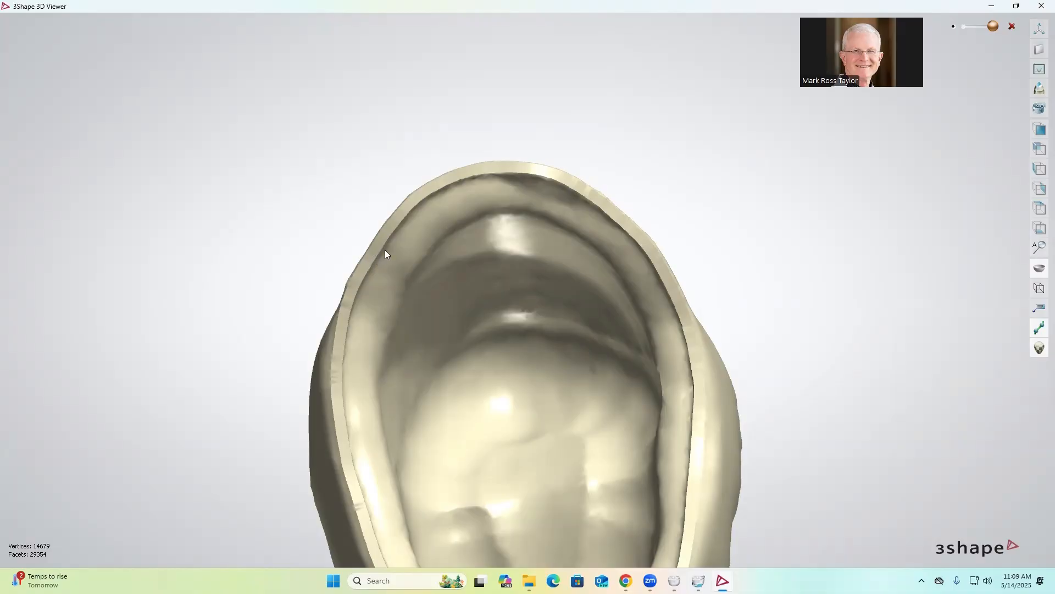
scroll(386, 250, "down", 10)
scroll(387, 254, "down", 3)
right_click_drag(388, 264, 413, 260)
scroll(387, 264, "up", 6)
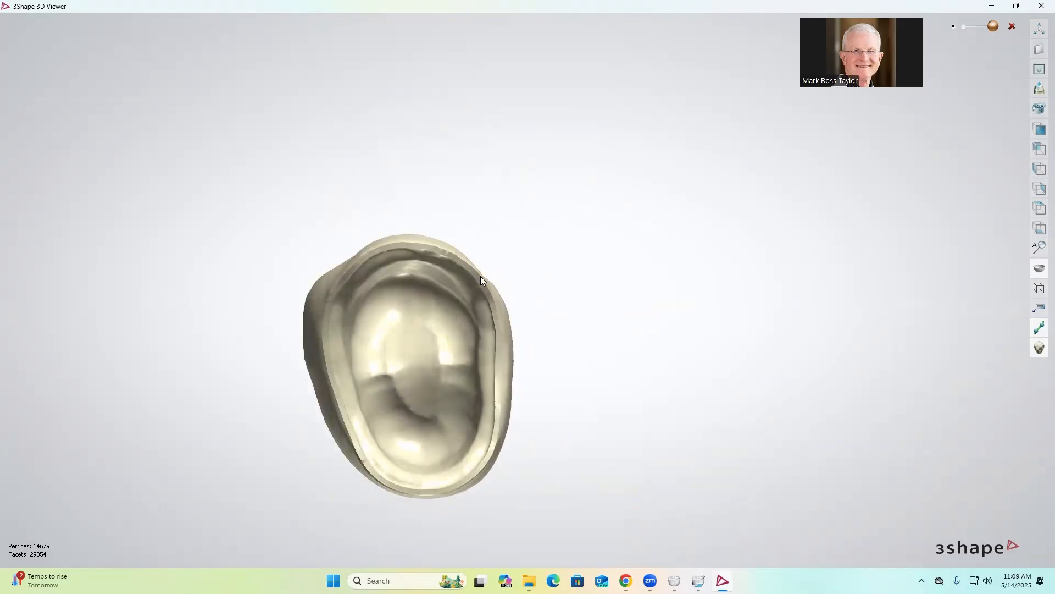
right_click_drag(445, 278, 479, 362)
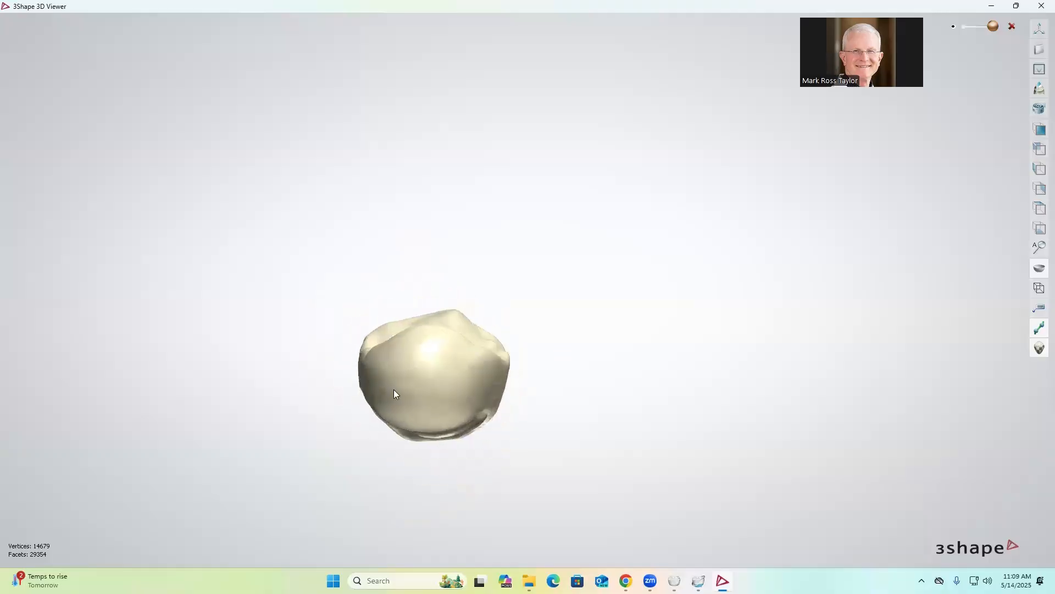
right_click_drag(509, 269, 526, 340)
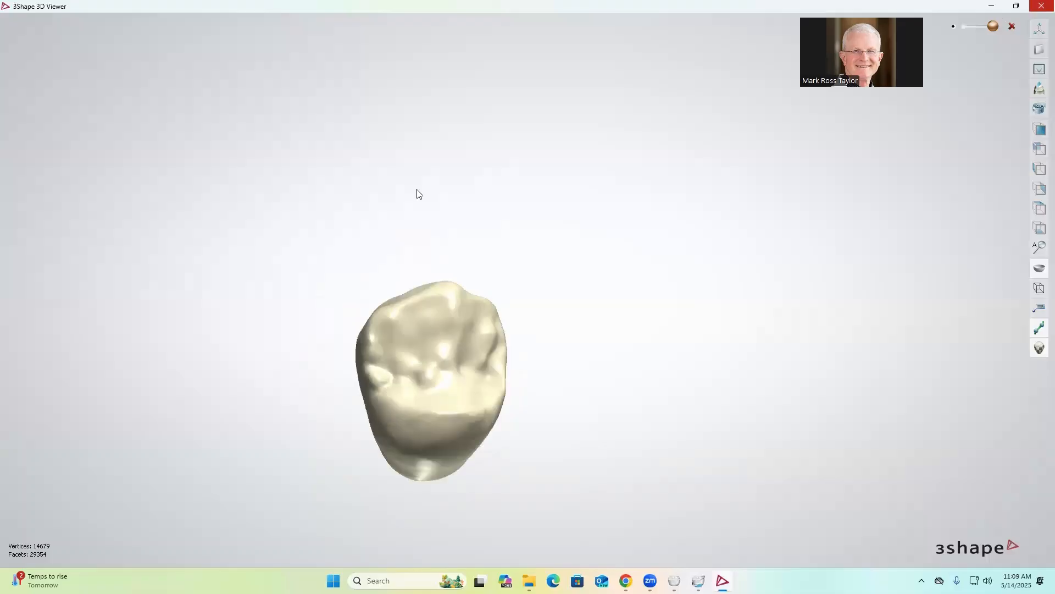
scroll(431, 167, "up", 2)
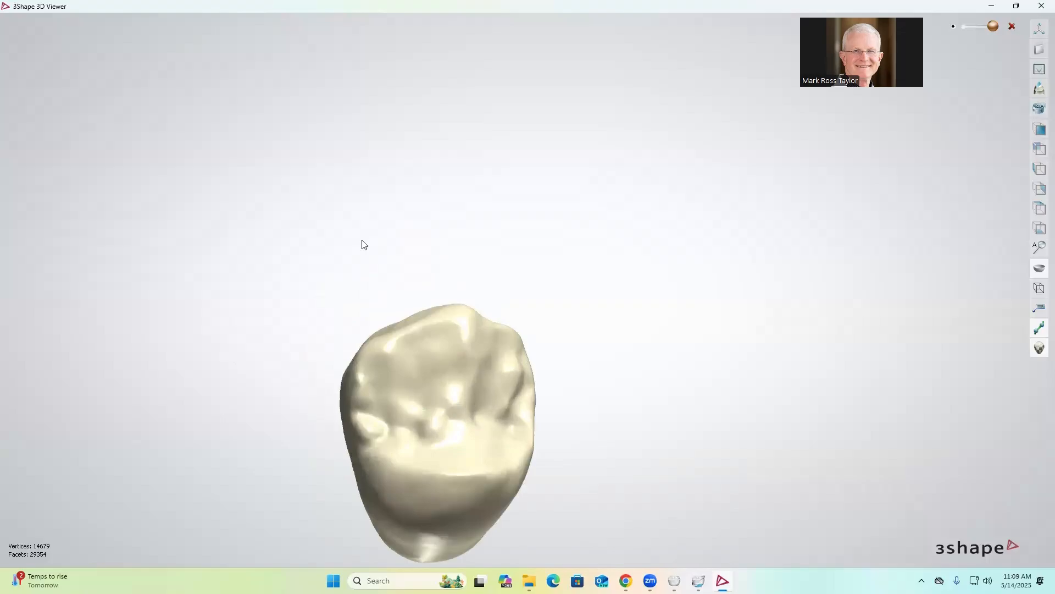
key("alt+F4")
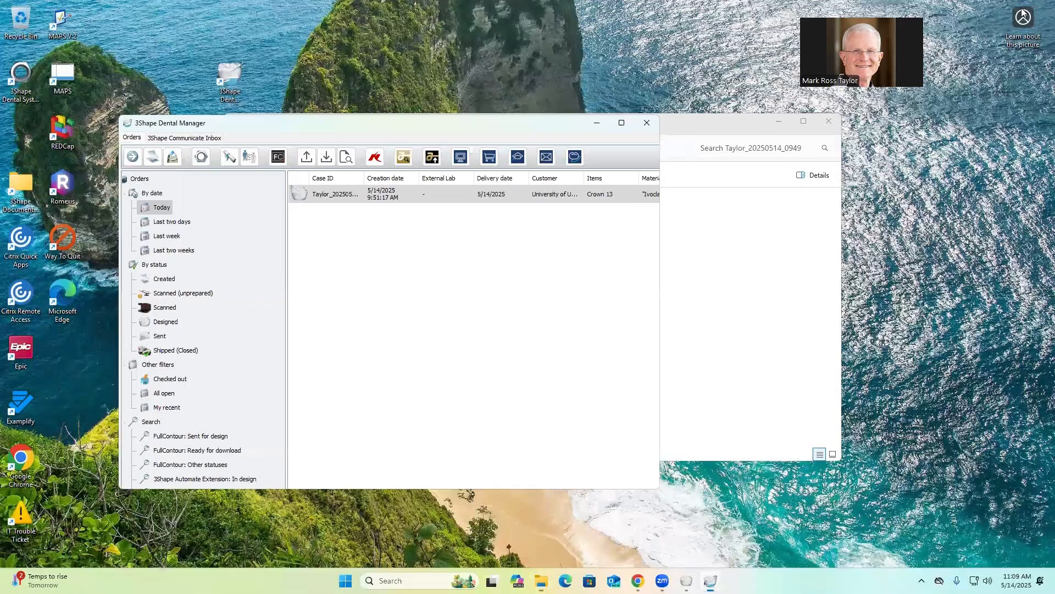
left_click(1016, 6)
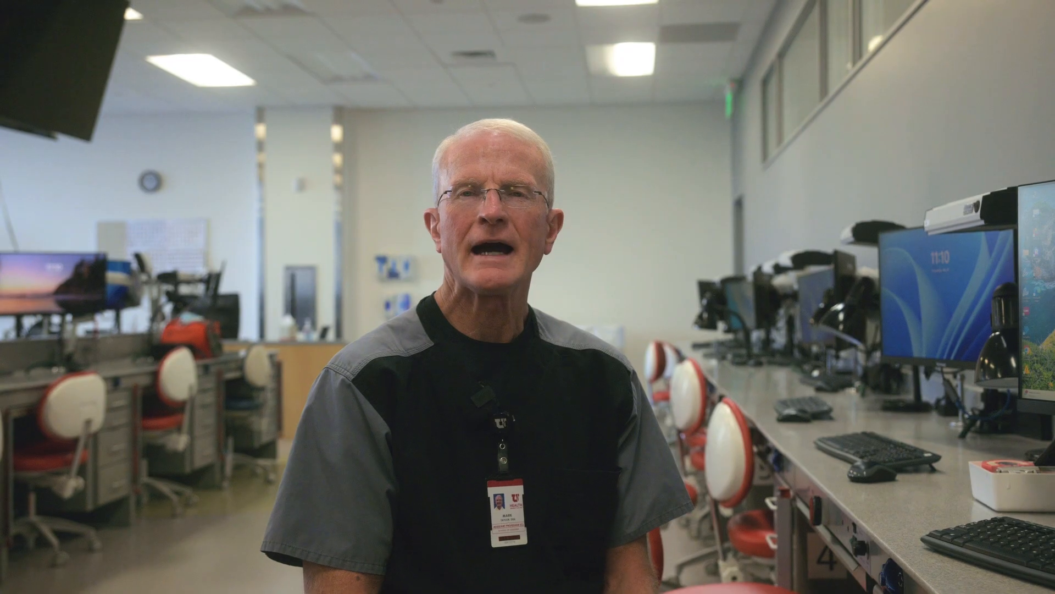